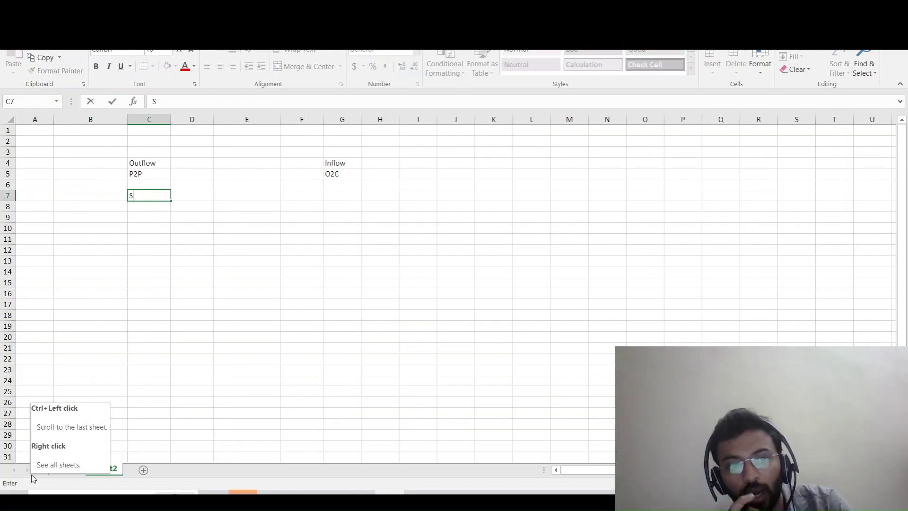
Enter Prod in B7, PR in C7 and Purch in D7 under the Outflow P2P heading.
key(Escape)
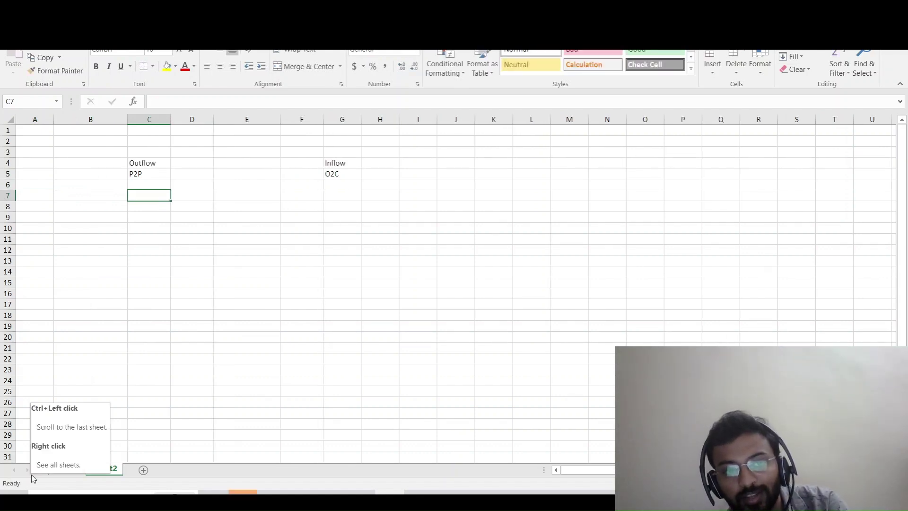
key(Left)
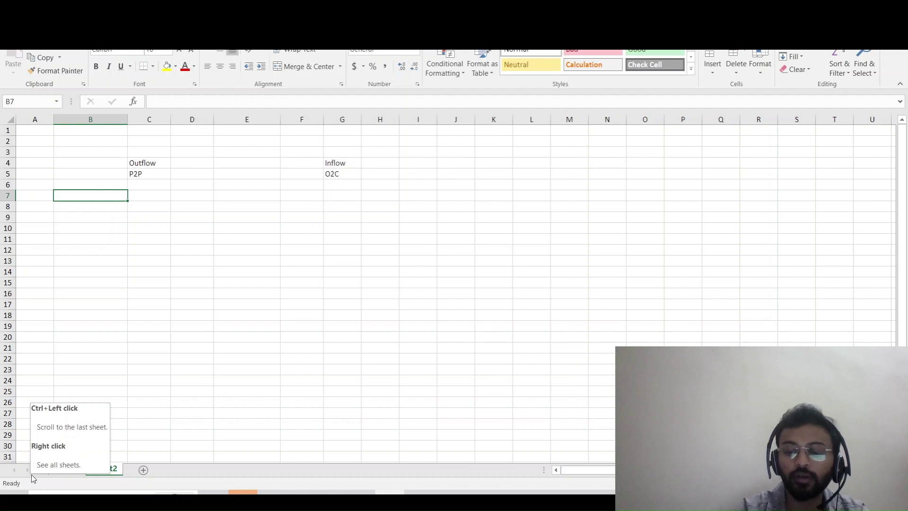
key(Right)
text(PR)
key(Left)
text(P)
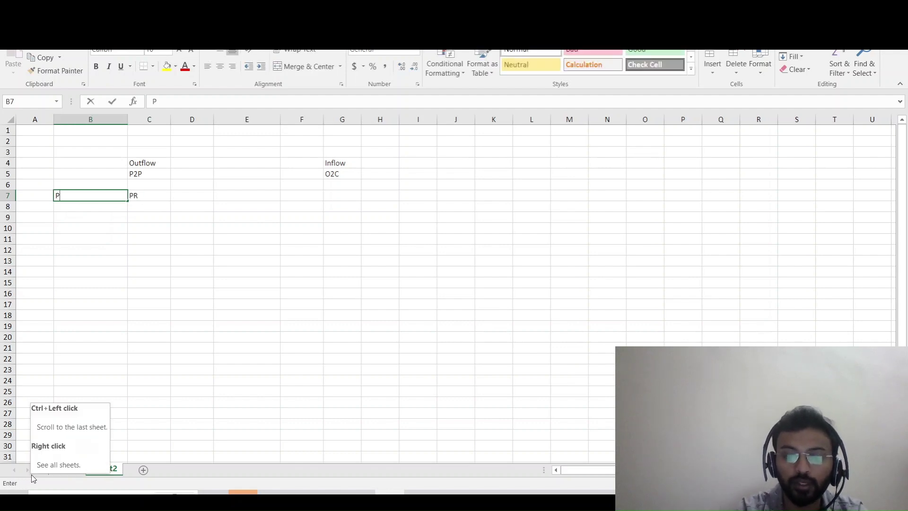
text(rod)
key(Right)
key(Right)
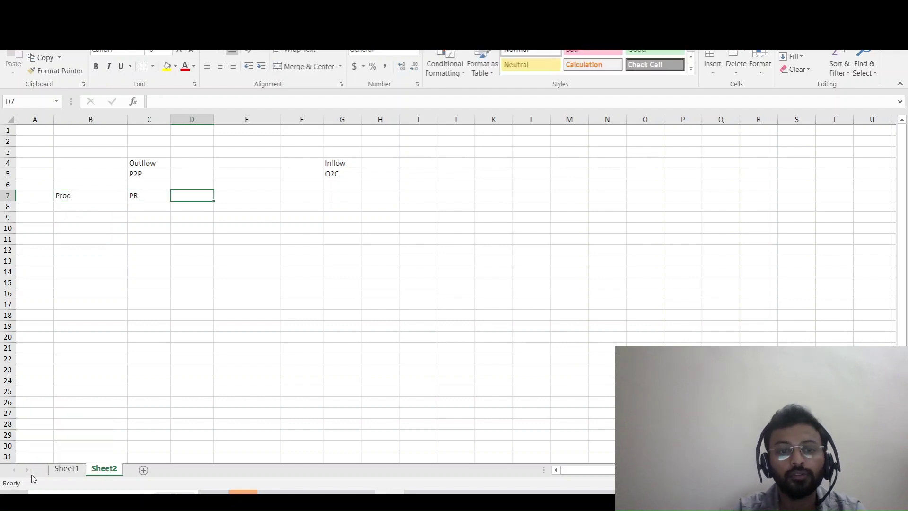
text(Purch)
key(Return)
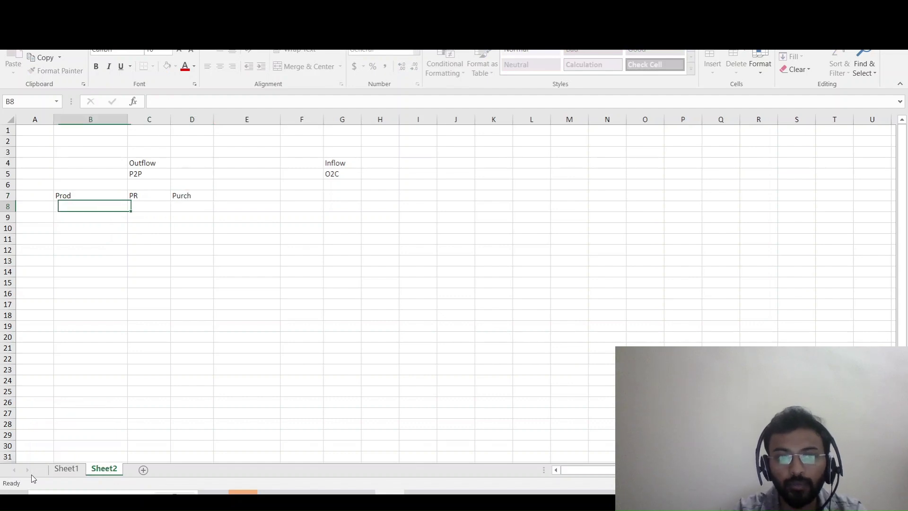
Enter PQ in cell C10, three rows below PR.
key(Down)
key(Down)
key(Right)
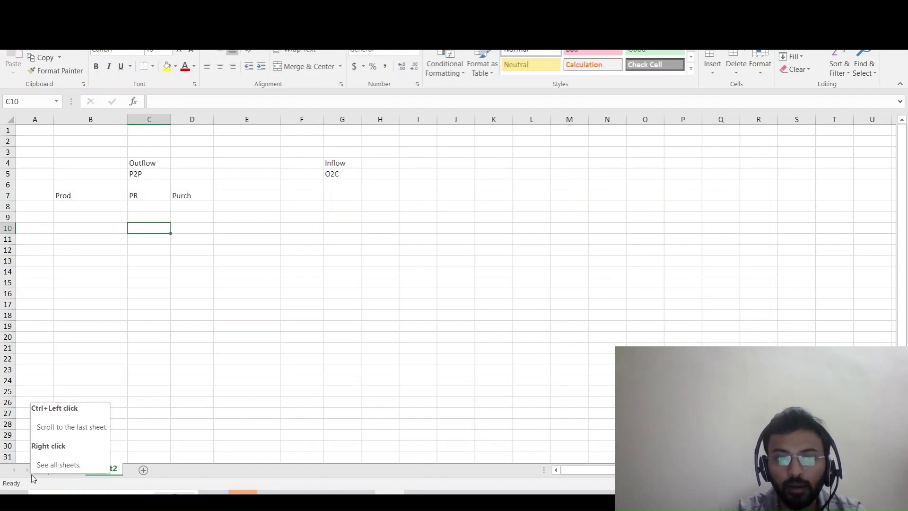
text(PQ)
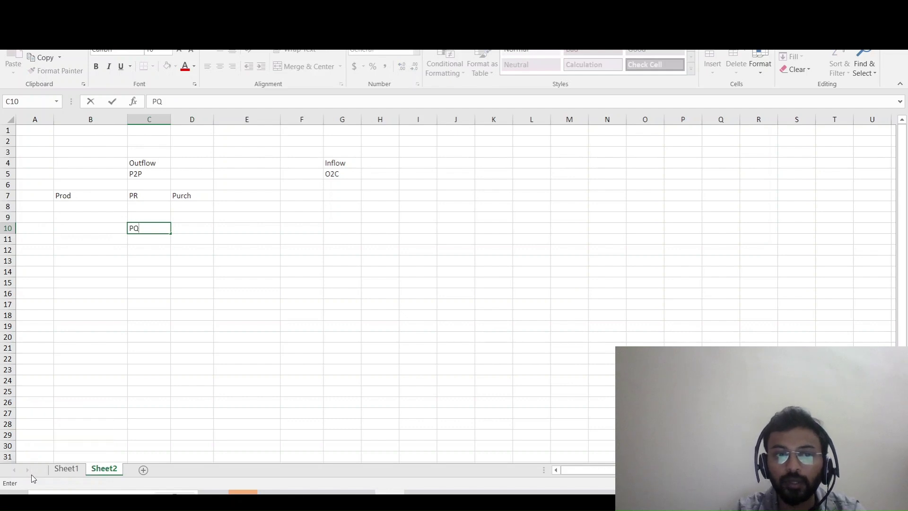
key(Return)
List the vendors V1, V2 and V3 in cells D10 to D12 beside PQ.
key(Right)
key(Up)
text(V1)
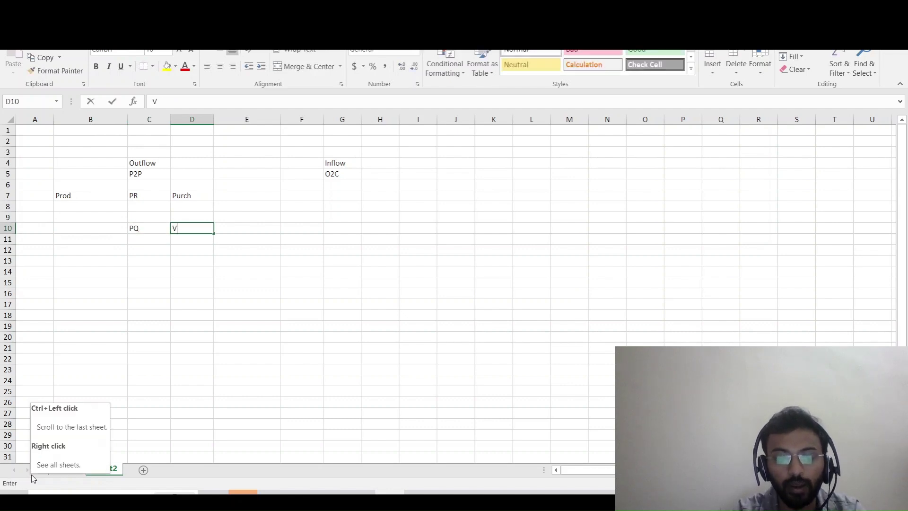
key(Return)
text(V1)
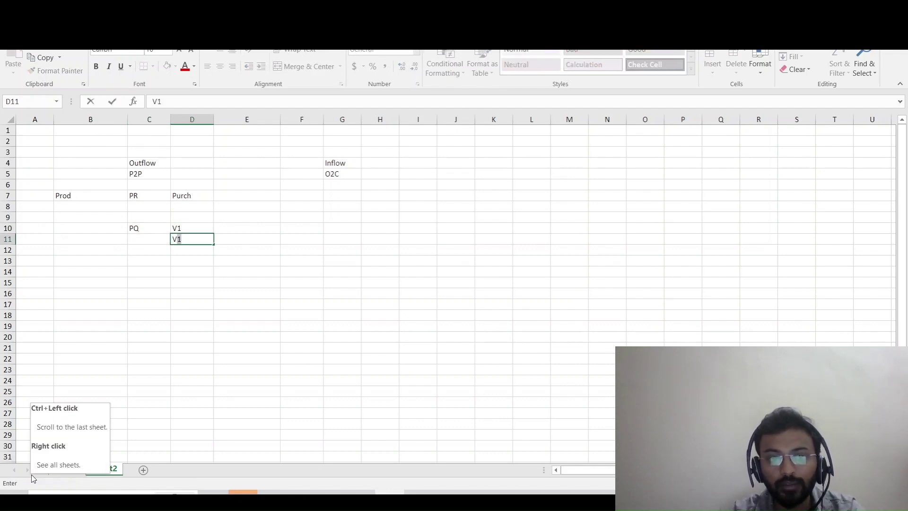
key(BackSpace)
text(2)
key(Return)
text(V2)
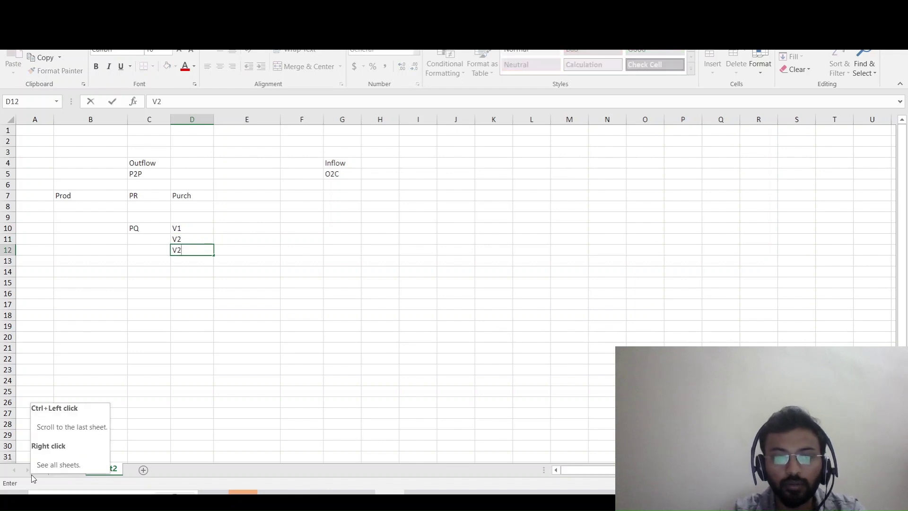
key(BackSpace)
text(3)
key(Return)
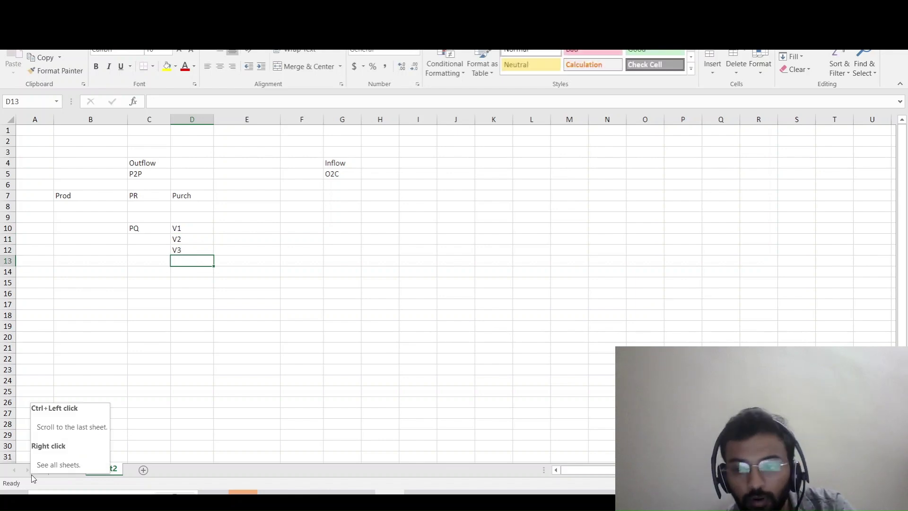
Enter the label "Select vedndor" in cell C15 below the vendor list.
key(Down)
key(Down)
key(Left)
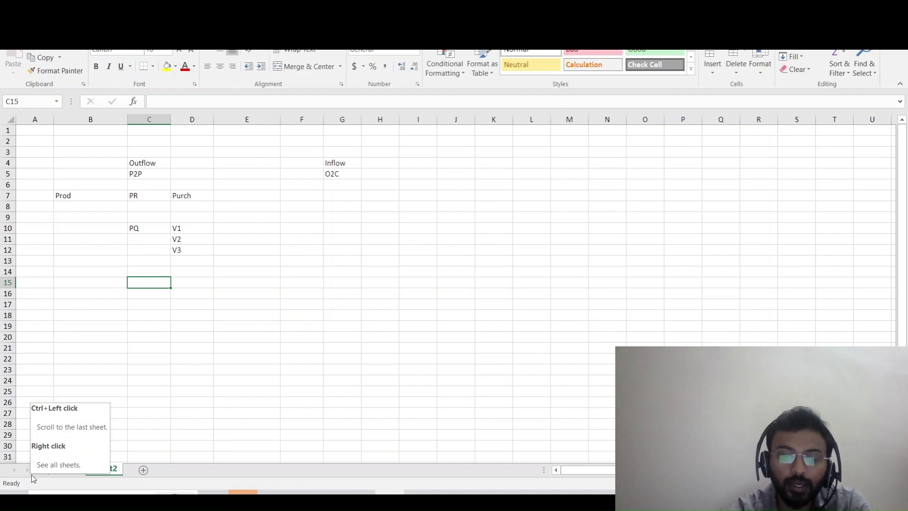
text(Cre)
key(BackSpace)
key(BackSpace)
key(BackSpace)
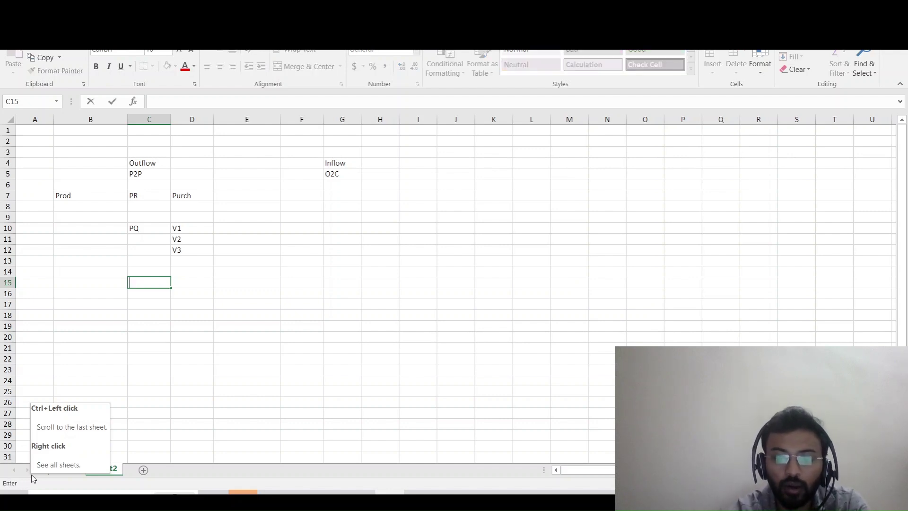
text(Sleec)
key(BackSpace)
key(BackSpace)
key(BackSpace)
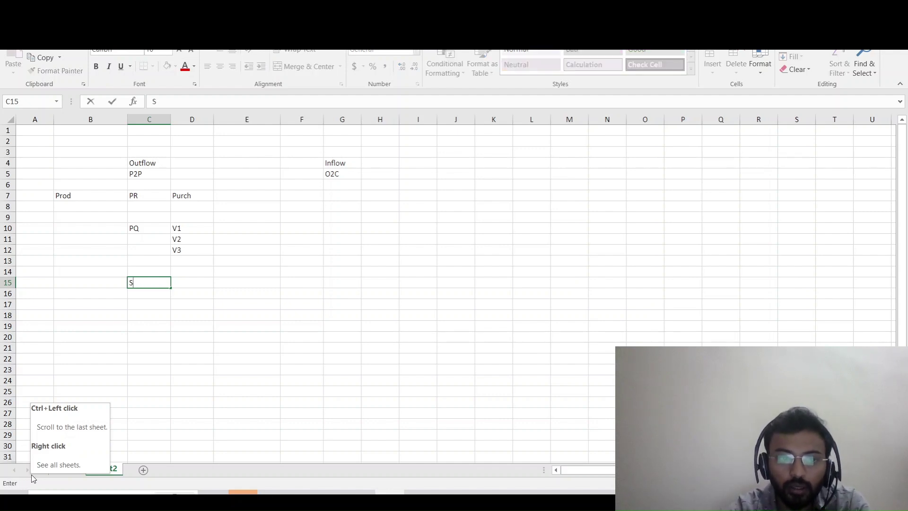
text(elect Be)
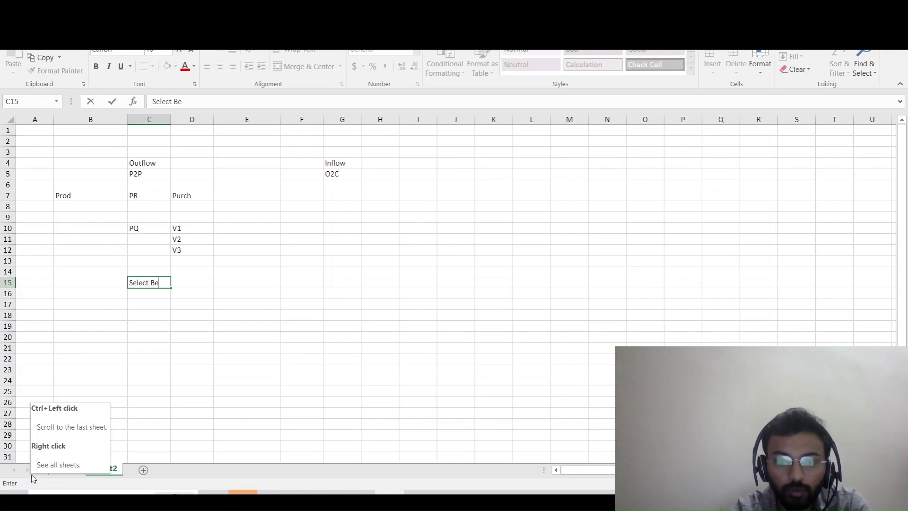
key(BackSpace)
key(BackSpace)
text(vednr)
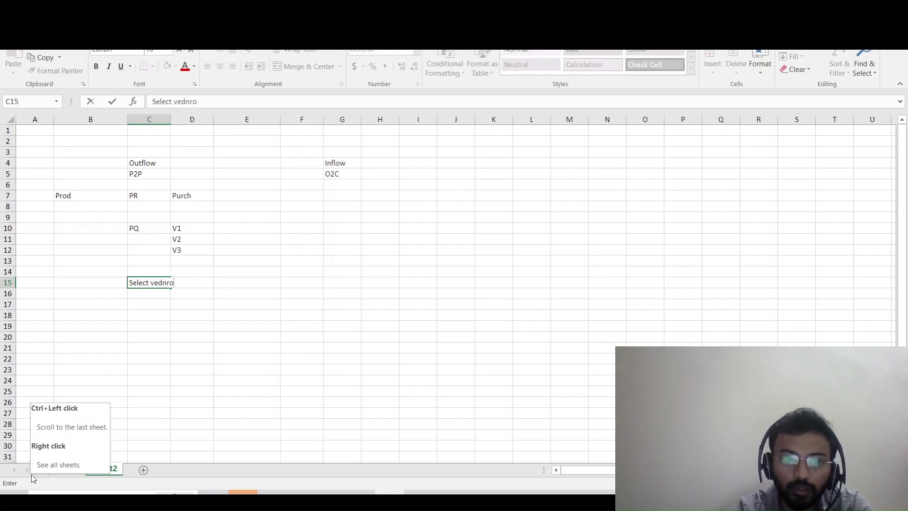
text(o)
key(BackSpace)
key(BackSpace)
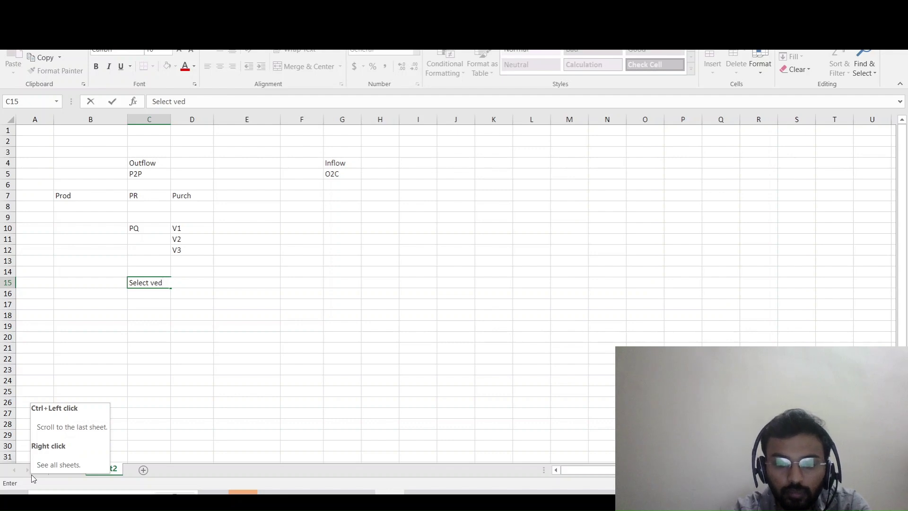
text(ndor)
key(Right)
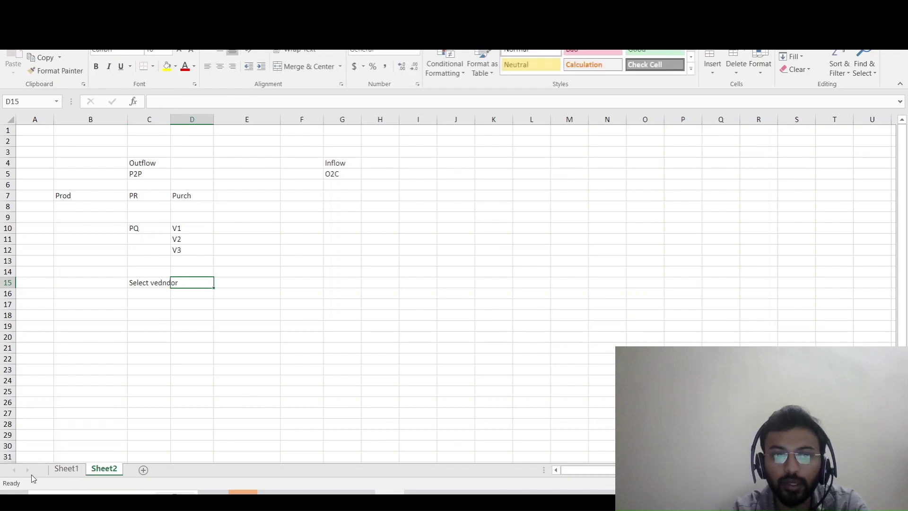
Enter PP in cell E11 beside vendor V2 in the list.
key(Right)
key(Right)
key(Up)
key(Up)
key(Up)
key(Left)
key(Up)
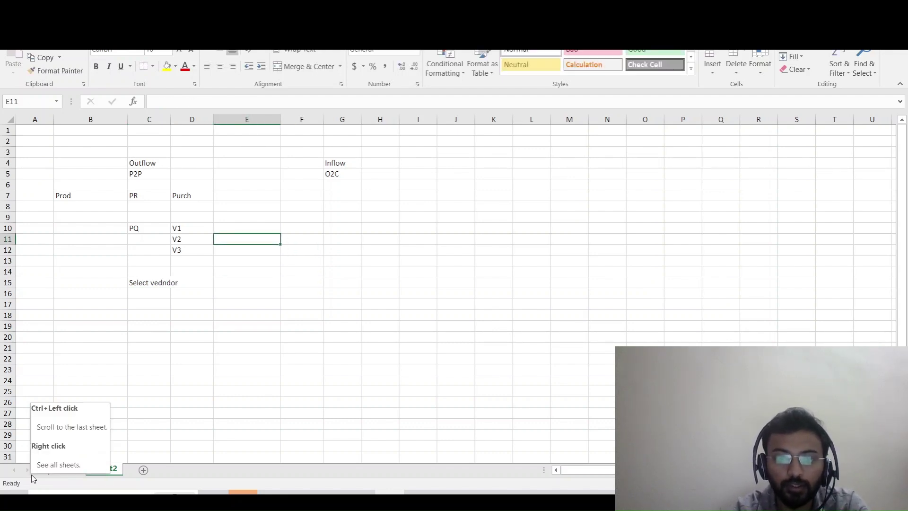
key(F2)
text(PP)
key(Return)
Enter V2 in cell D15 as the selected vendor.
key(Left)
key(Left)
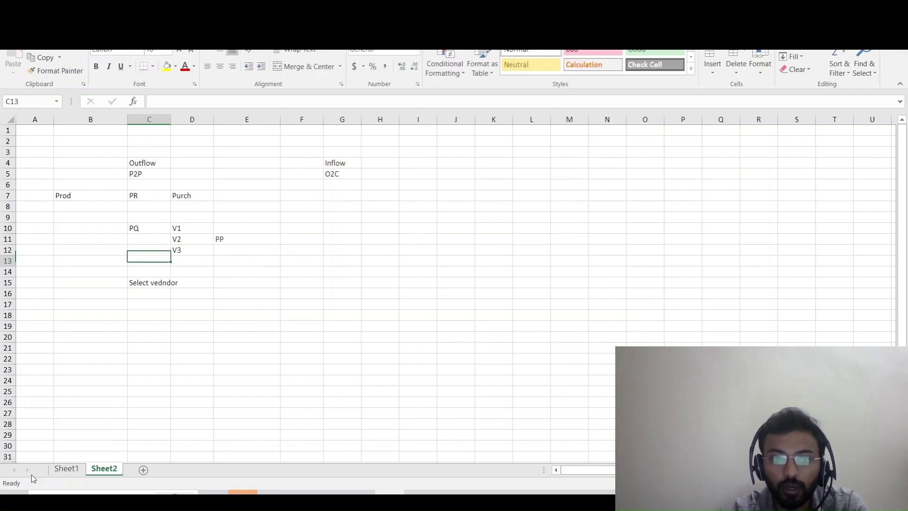
key(Down)
key(Down)
key(Down)
key(Right)
text(V2)
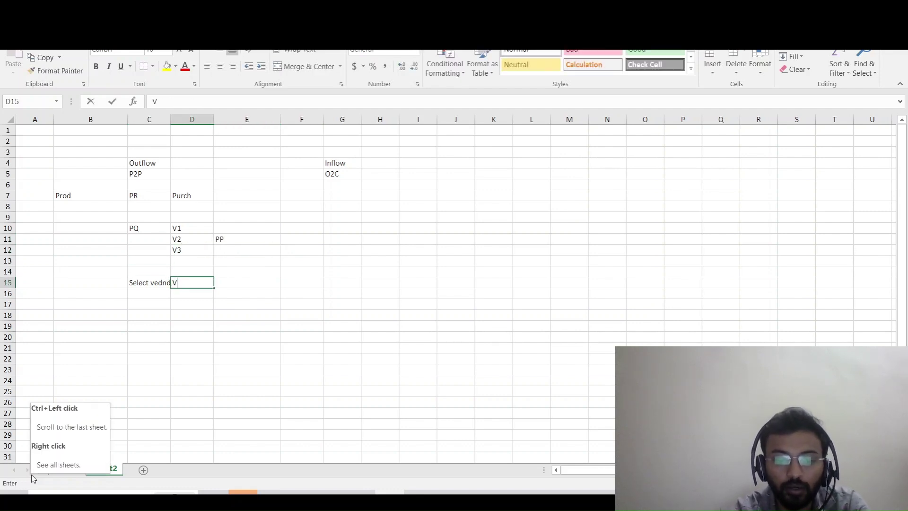
key(Return)
Add a "Create Vendor" label in cell C16 with V2 beside it in D16.
key(Left)
key(Down)
key(Down)
key(Up)
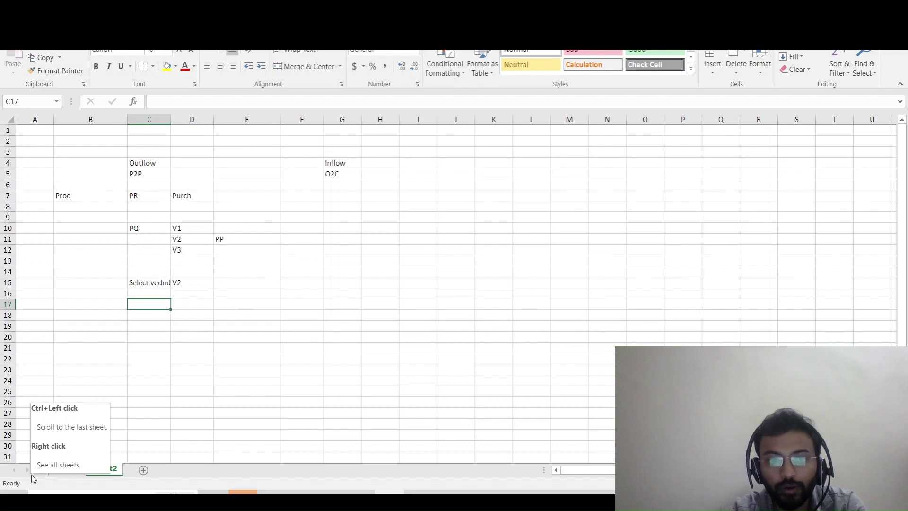
key(Up)
key(Up)
key(Down)
key(Down)
key(Up)
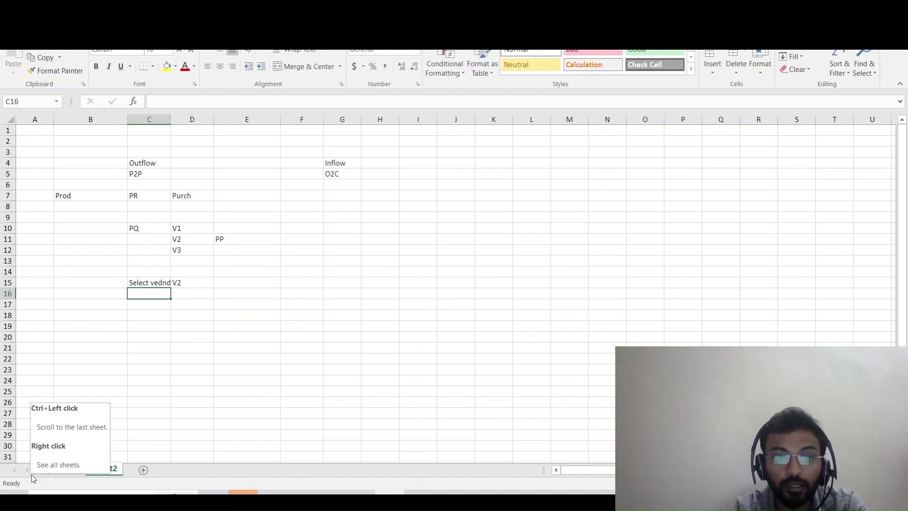
text(Create)
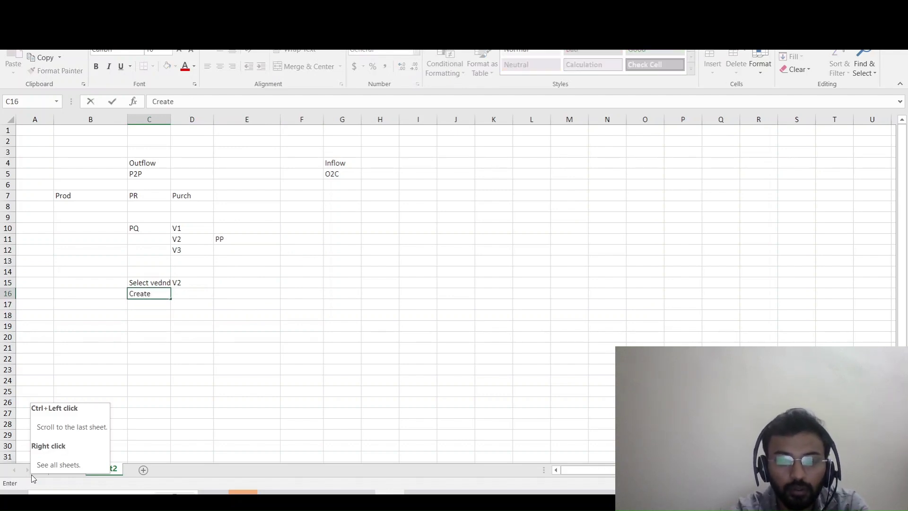
text( Vemdor)
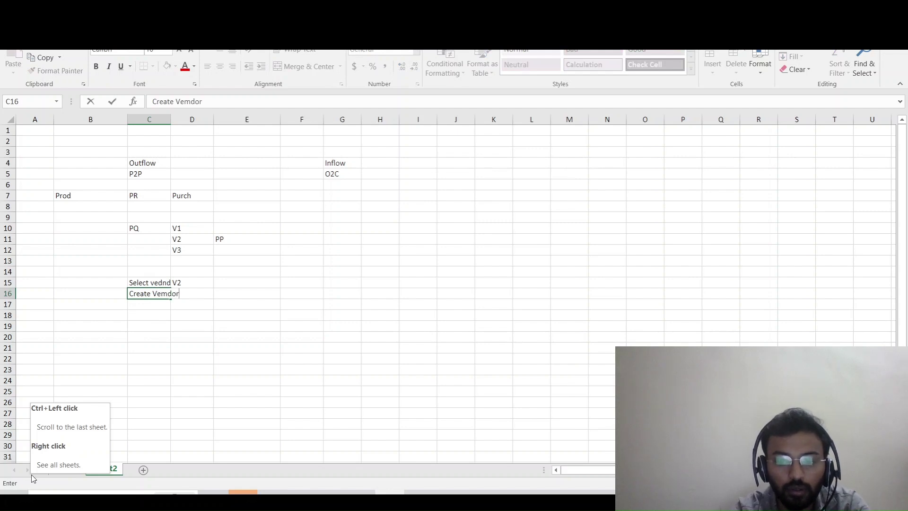
key(BackSpace)
key(BackSpace)
key(BackSpace)
key(BackSpace)
key(BackSpace)
text(endor)
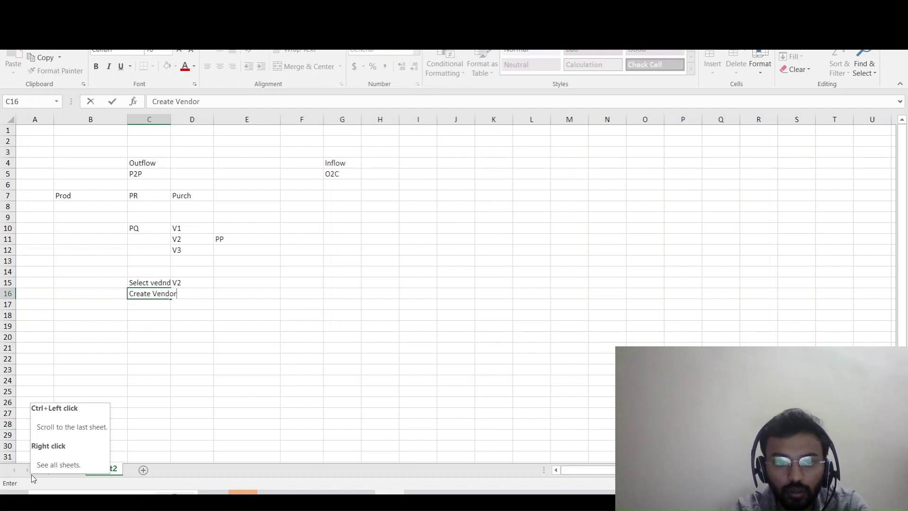
key(Tab)
text(V)
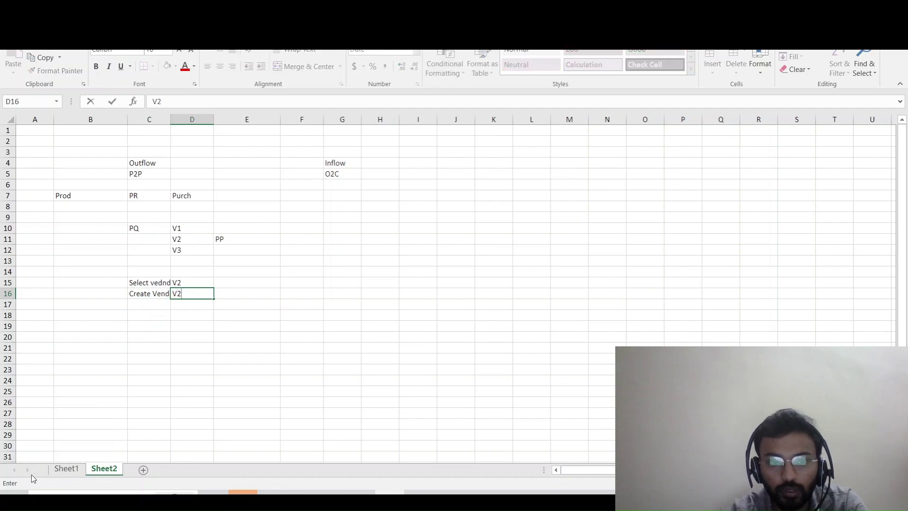
key(Return)
Enter PO in cell C19 as the stage following vendor creation.
key(Return)
key(Return)
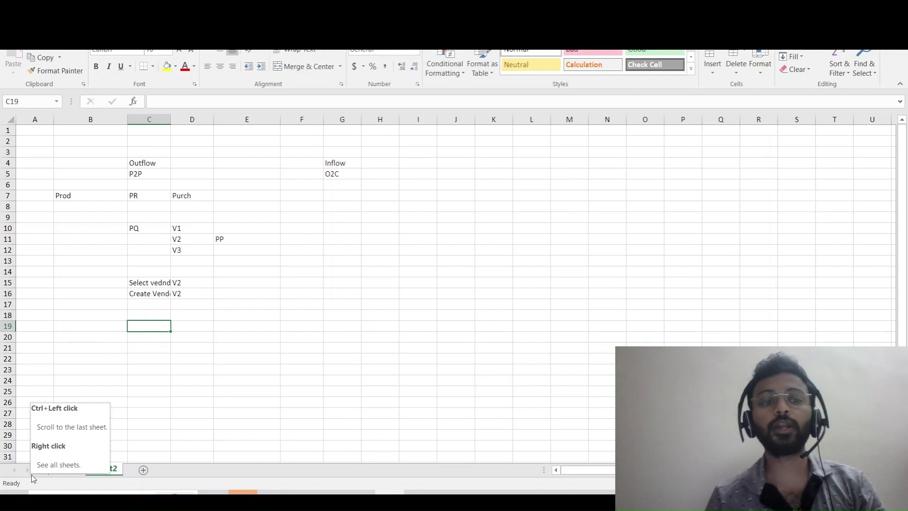
text(PO)
key(Tab)
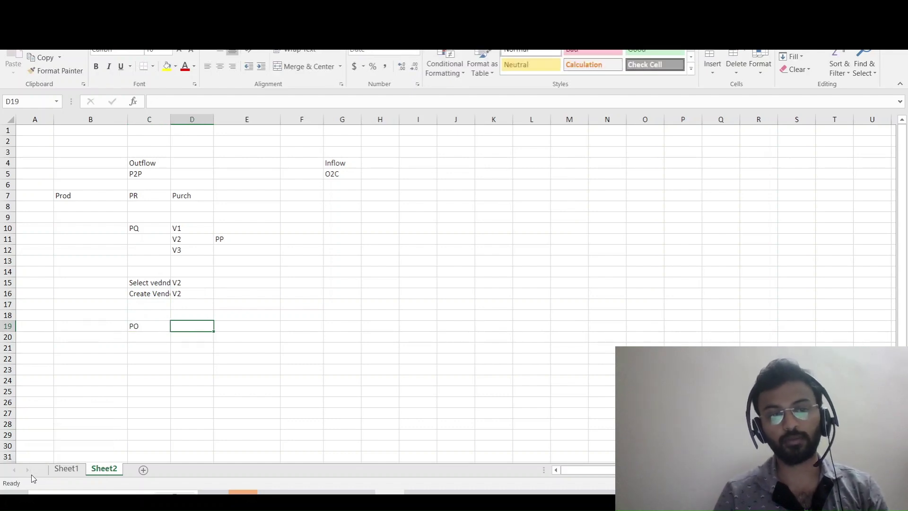
Enter "Good Inward Note" in cell C21 below PO.
key(Left)
key(Return)
key(Return)
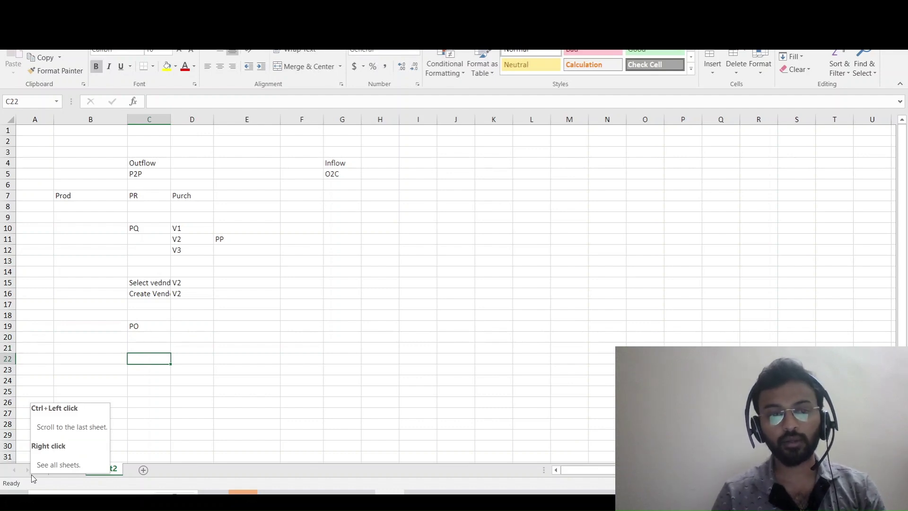
text(GR)
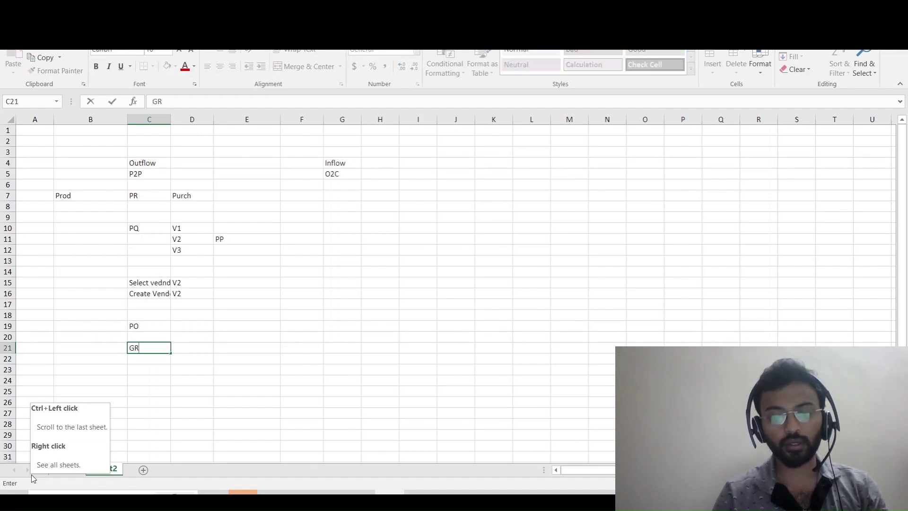
key(BackSpace)
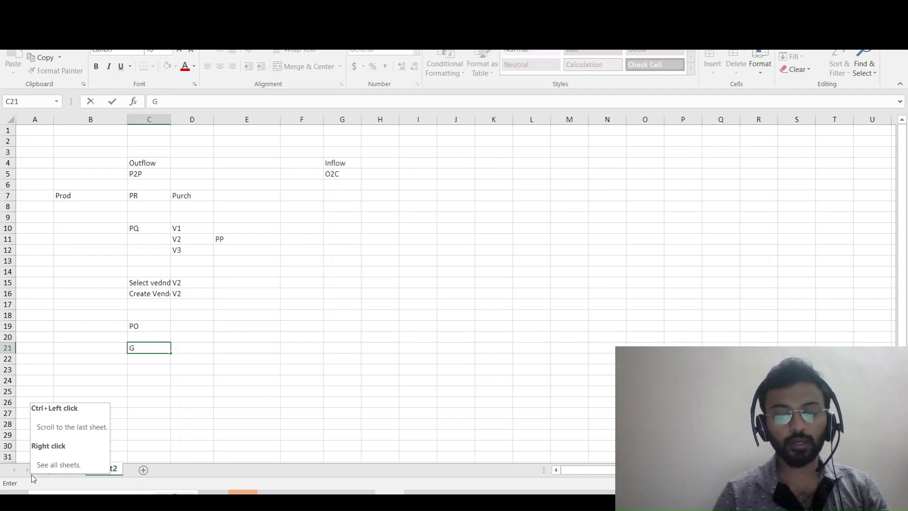
text(ood In)
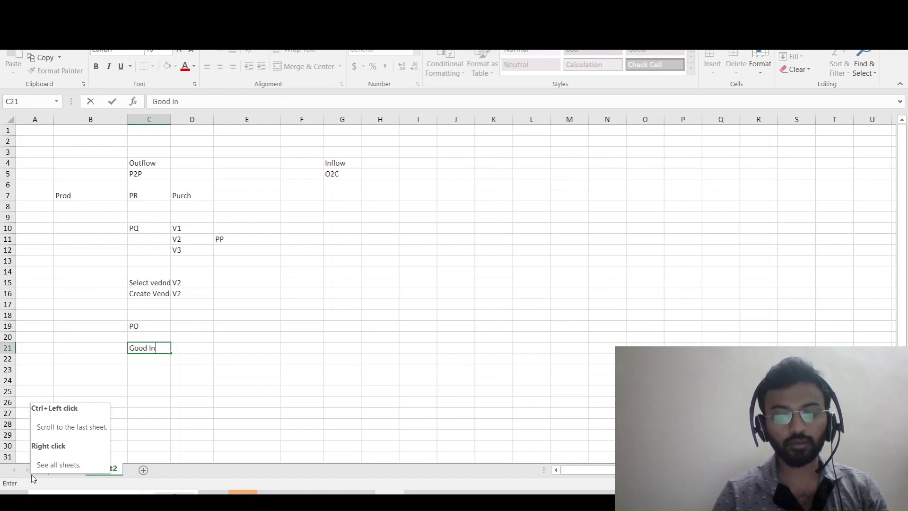
text(ward Note)
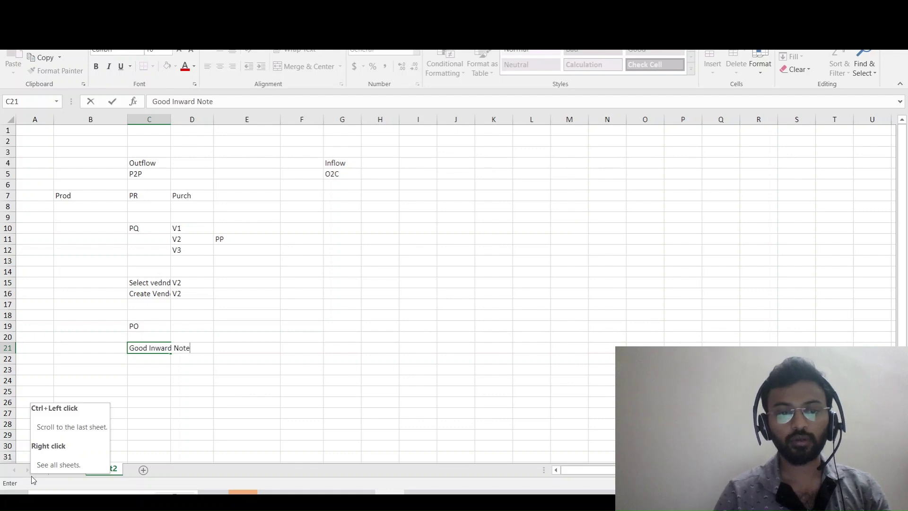
key(Return)
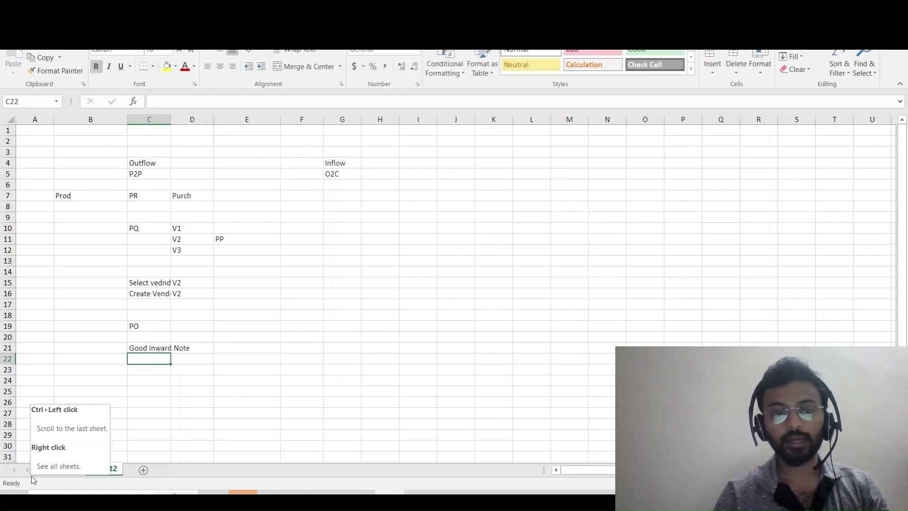
Enter the abbreviation GRN in cell C22, directly below "Good Inward Note".
text(GN)
text(N)
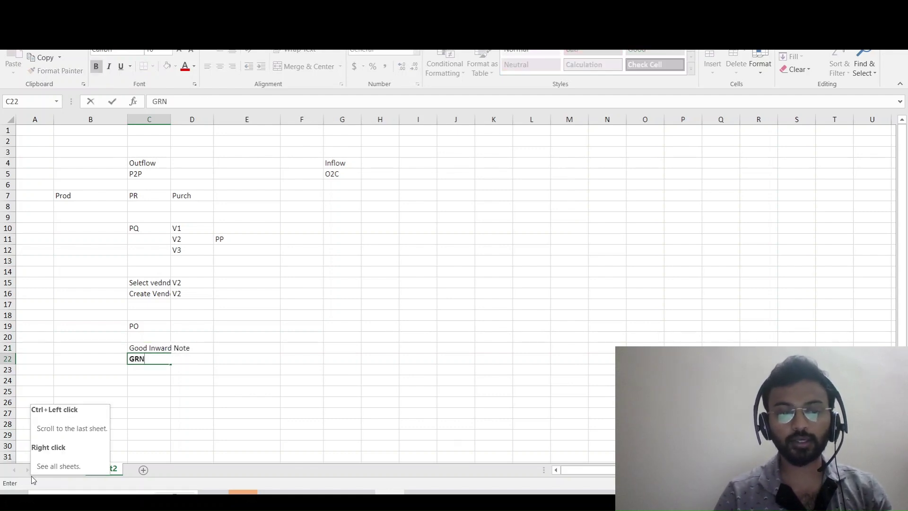
key(Return)
key(Return)
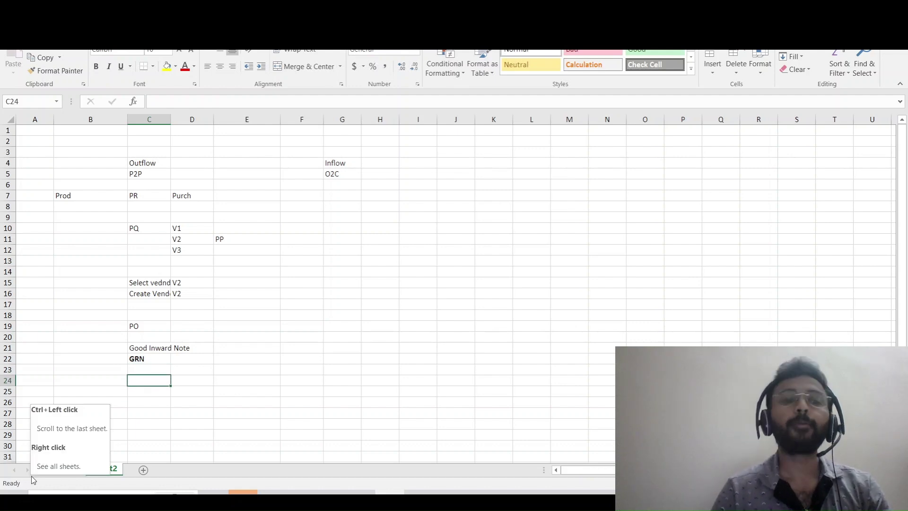
Enter "Invoicing" in cell C24 as the stage following the goods inward note.
text(Invoicing)
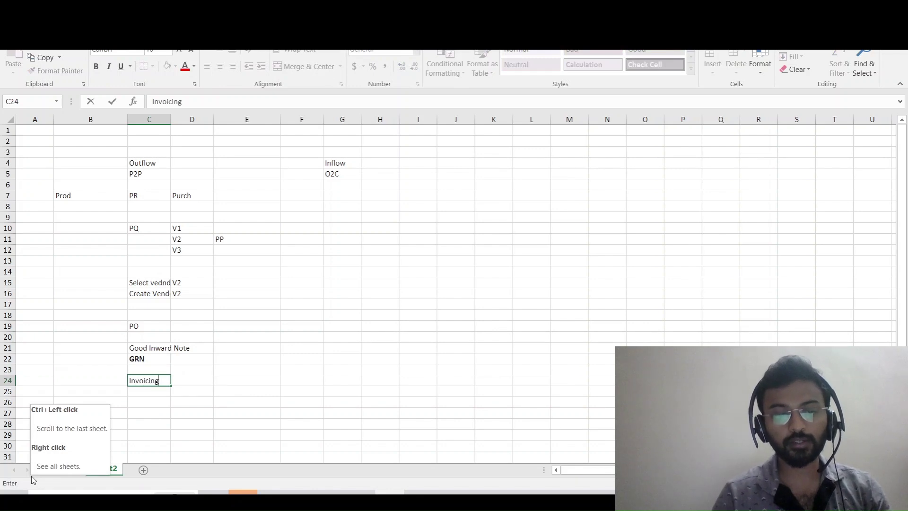
key(Return)
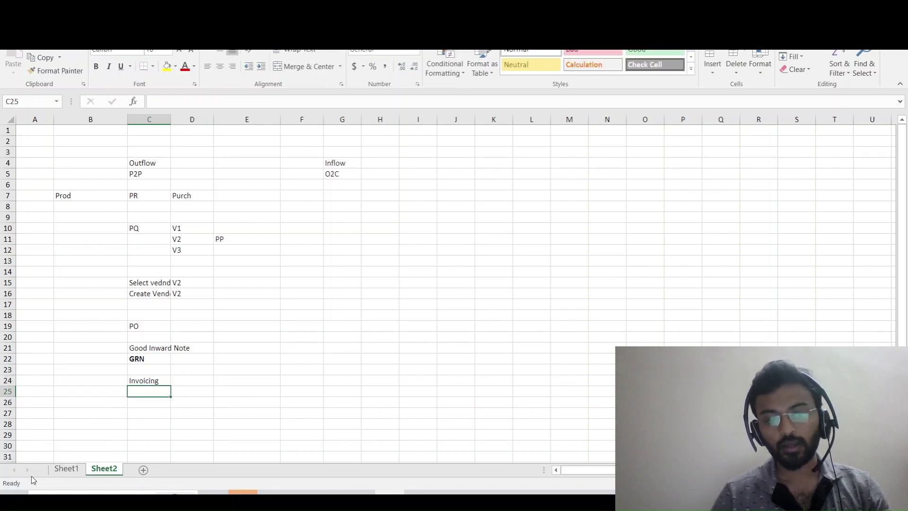
key(Return)
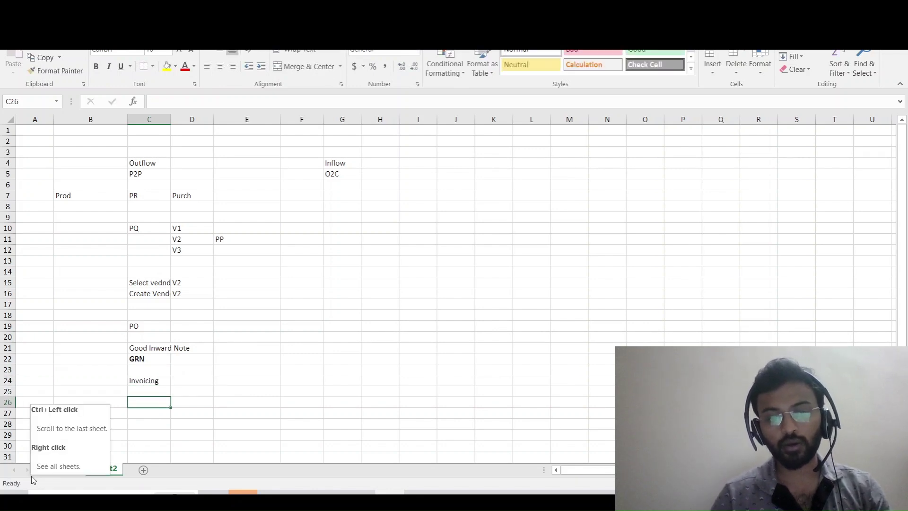
Enter CP in cell B27, below and to the left of the Invoicing stage.
key(Return)
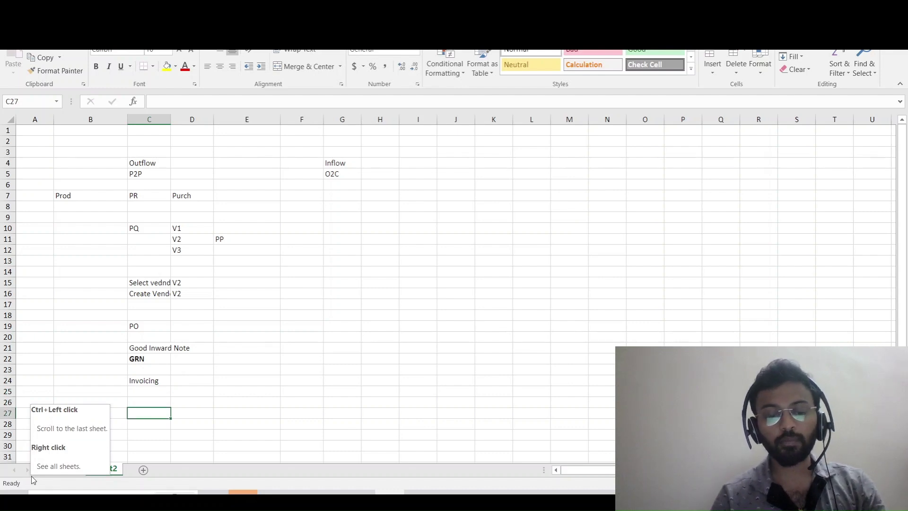
key(Left)
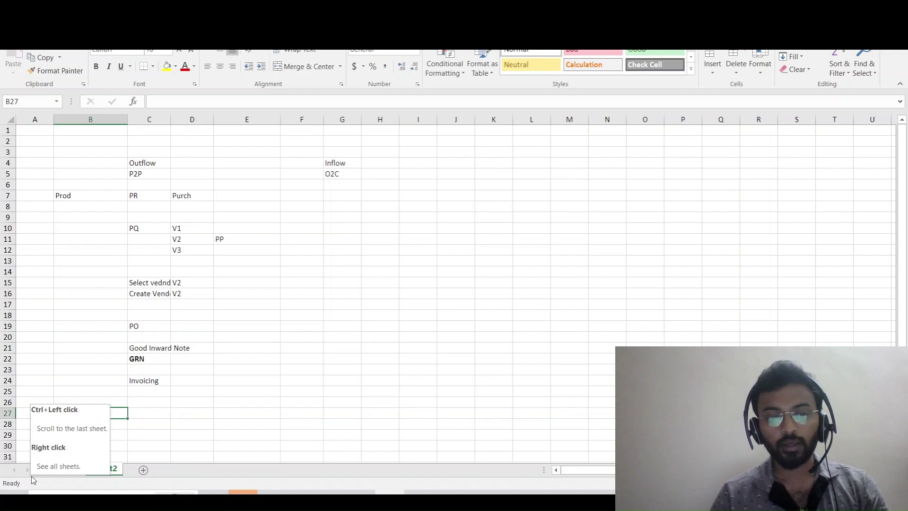
text(CP)
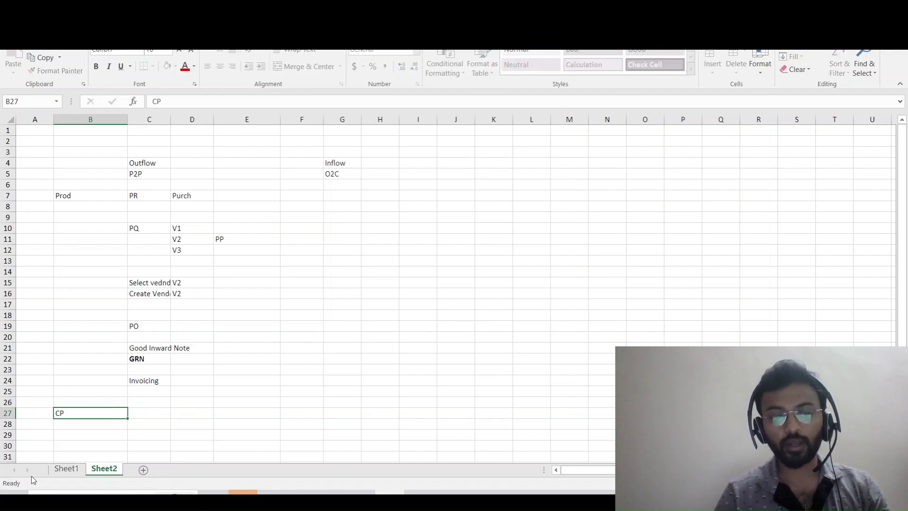
key(Tab)
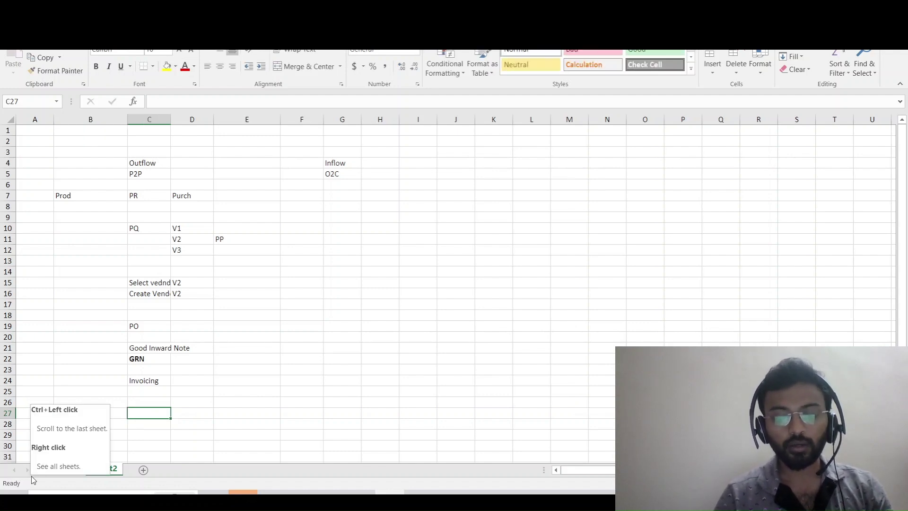
Enter "Due date" in cell C27 beside CP.
text(Due da)
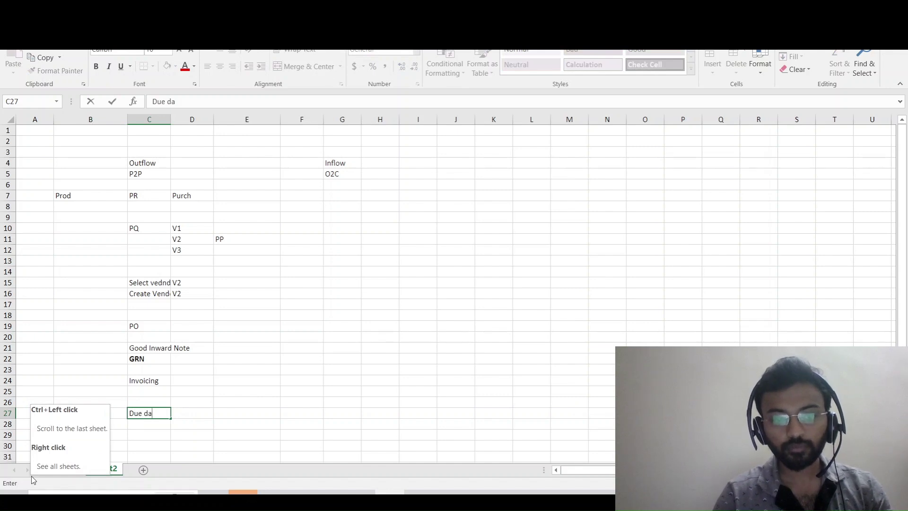
key(Return)
key(Down)
key(Down)
key(Right)
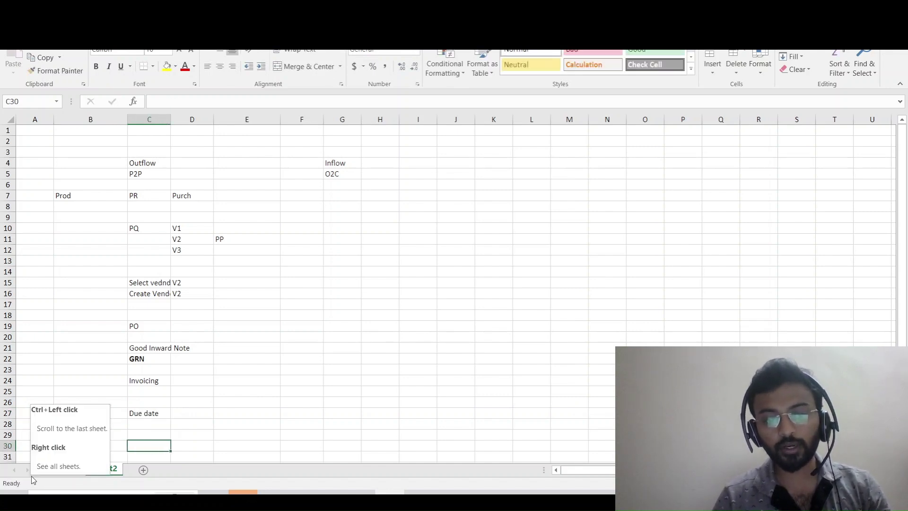
key(Right)
key(Left)
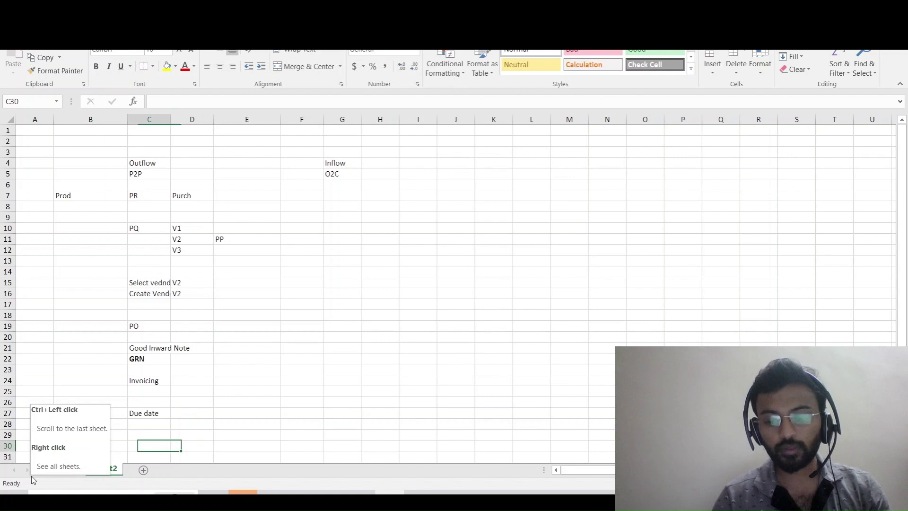
Replace the text in cell C27 beside CP with "Terms Payment".
key(Down)
key(Up)
key(Up)
key(Up)
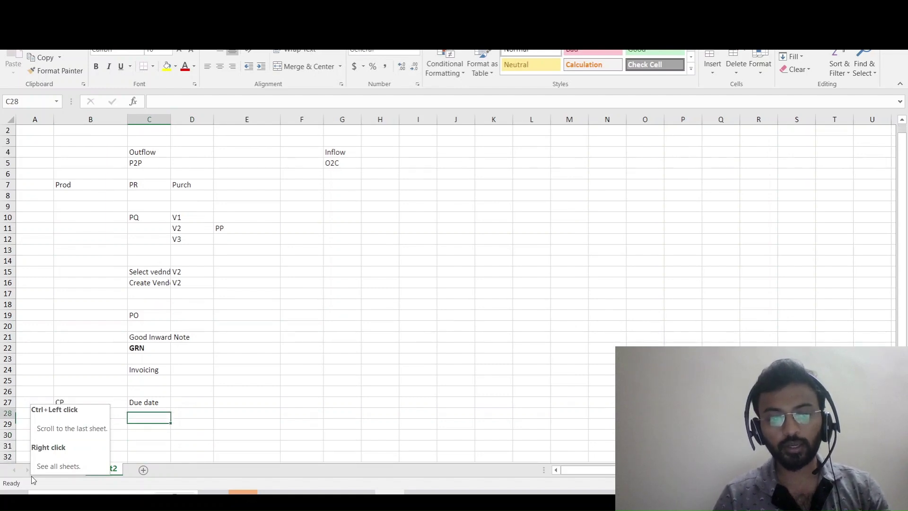
key(Up)
text(Terms )
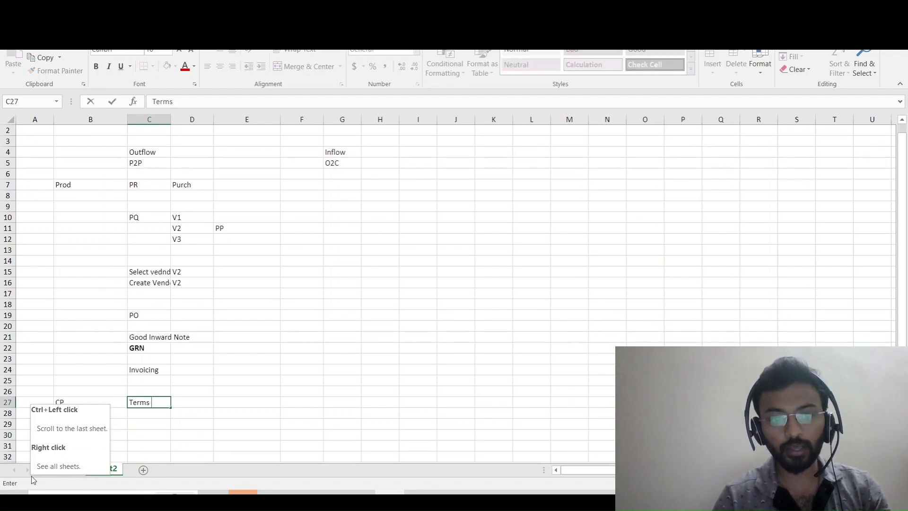
text(Payment)
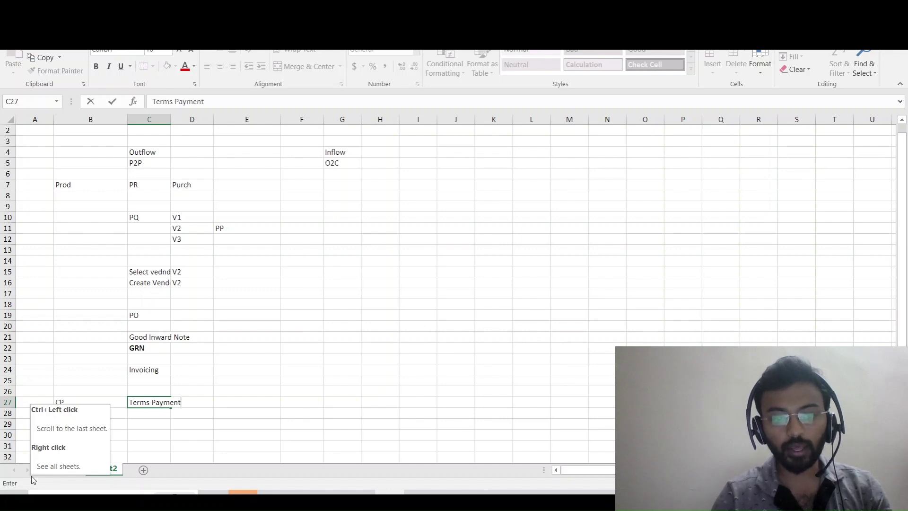
key(Return)
Enter "Due date" in cell C30, below the payment terms.
key(Down)
key(Down)
text(Due date)
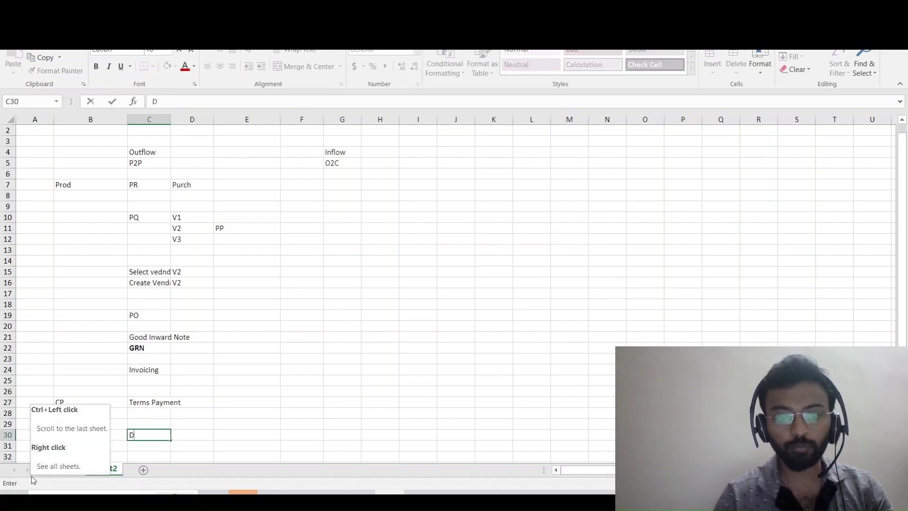
key(Return)
Enter "Actual Payment date" in cell C33 as the final stage of the outflow process.
key(Down)
key(Down)
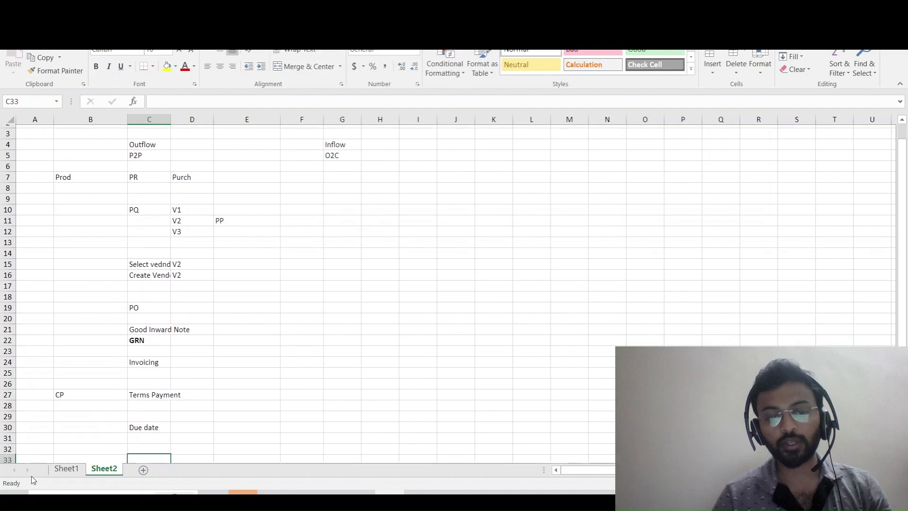
key(Down)
key(Up)
key(Up)
key(Down)
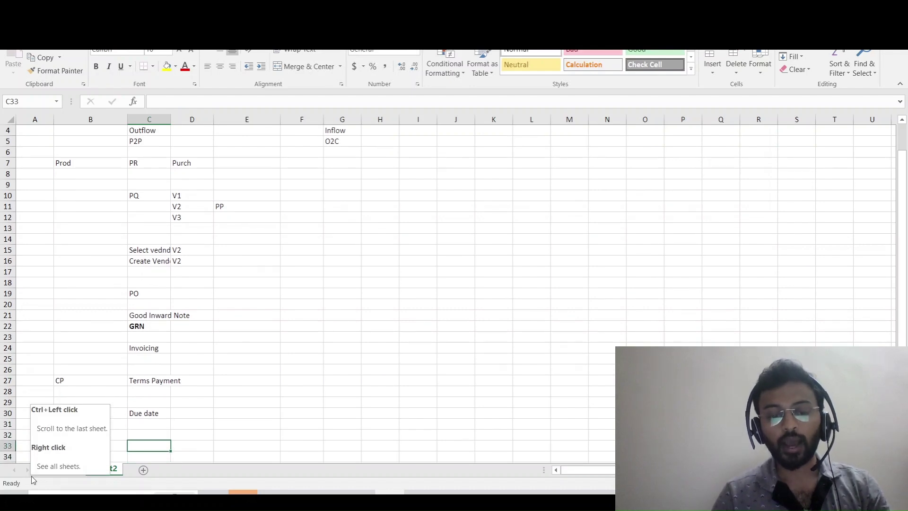
text(Act)
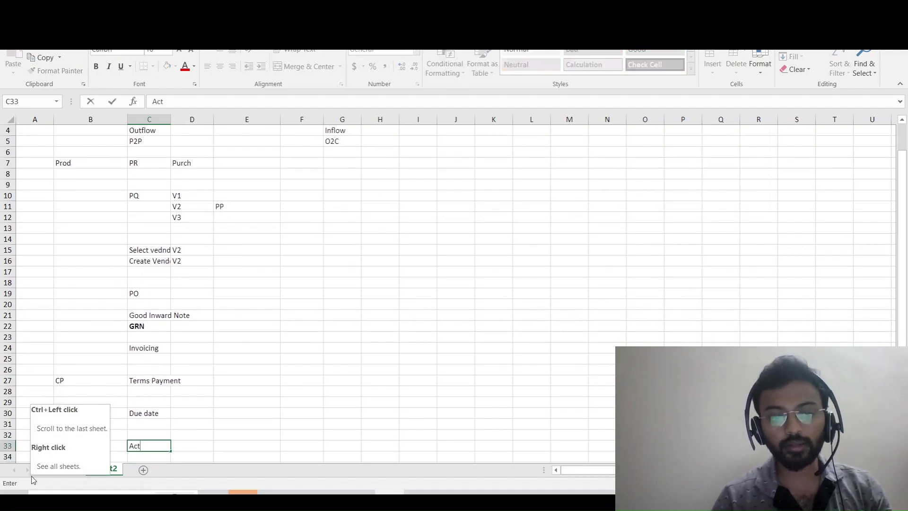
text(ual)
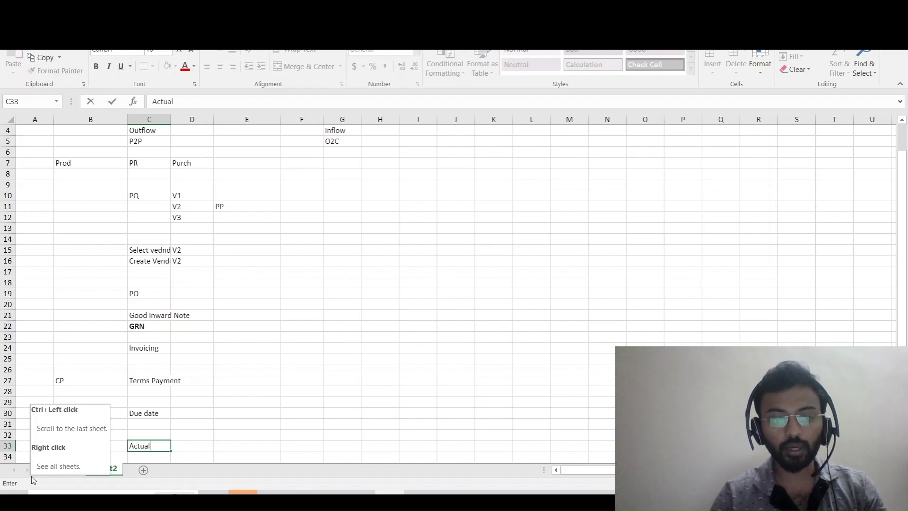
text( Payment)
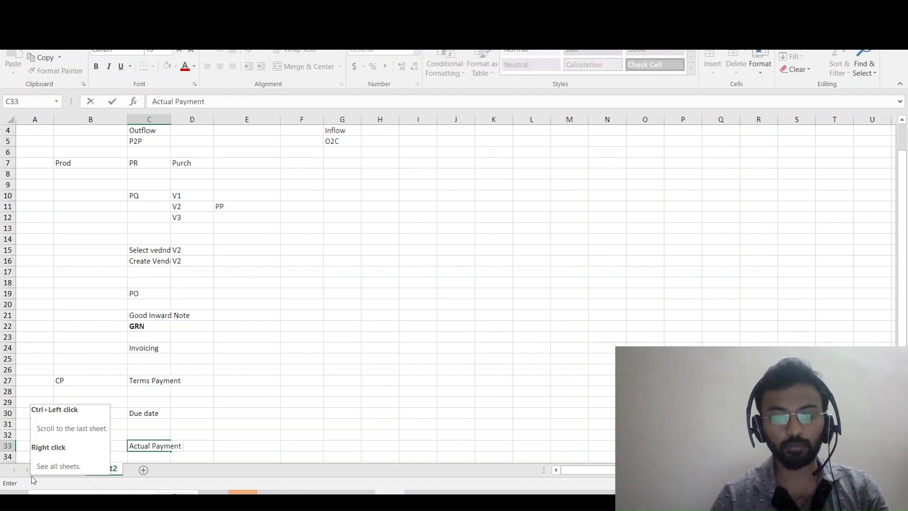
text( date)
key(Return)
Enter the TODAY function in cell E7, beside Purch, to date the purchase requisition.
key(Up)
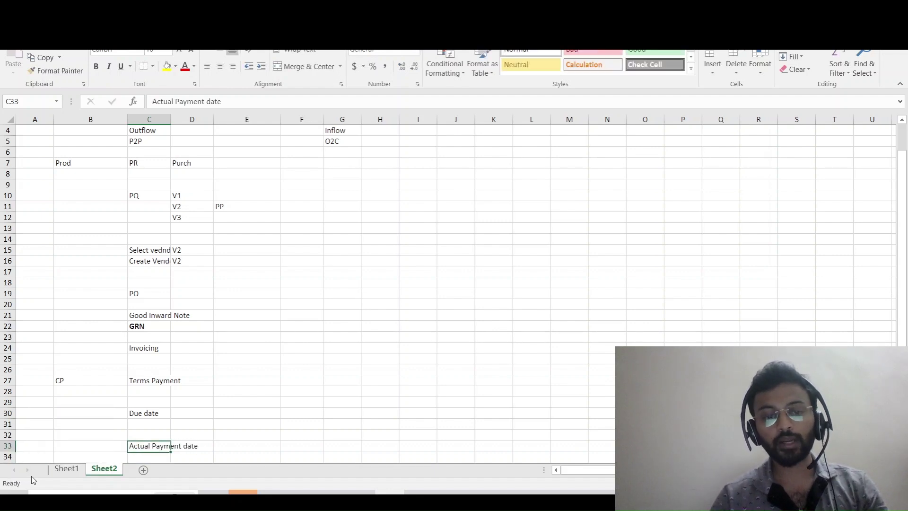
key(Up)
key(Up)
key(Up)
key(Up)
key(Up)
key(Up)
key(Up)
key(Up)
key(Up)
key(Up)
key(Up)
key(Up)
key(Up)
key(Up)
key(Up)
key(Up)
key(Up)
key(Up)
key(Up)
key(Up)
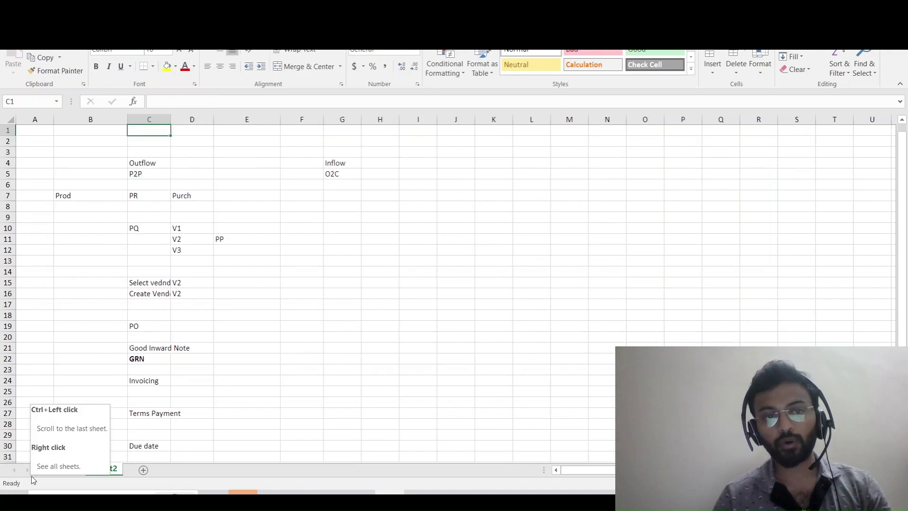
key(Down)
key(Down)
key(Down)
key(Down)
key(Down)
key(Down)
key(Right)
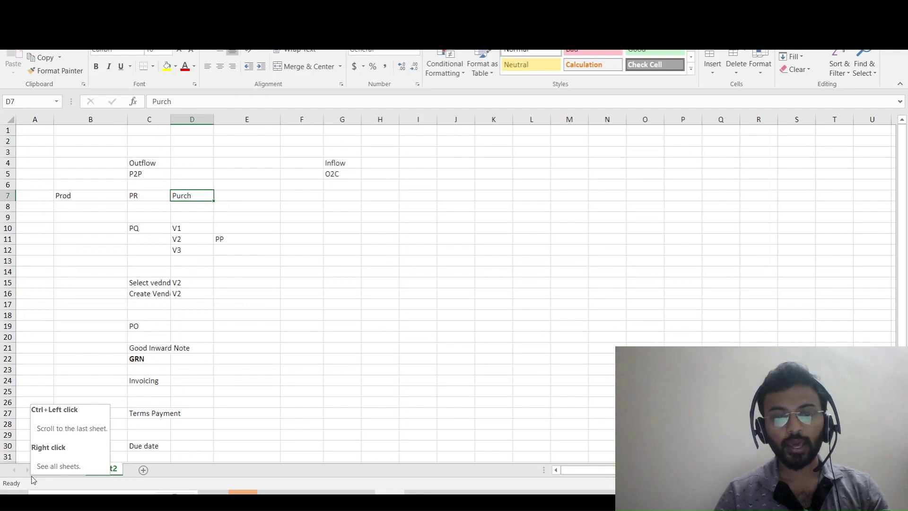
key(Right)
text(=td)
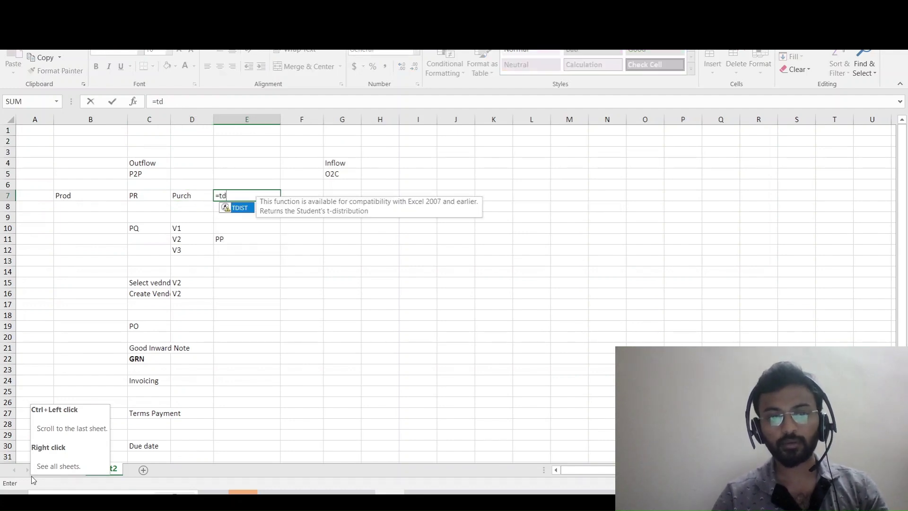
key(BackSpace)
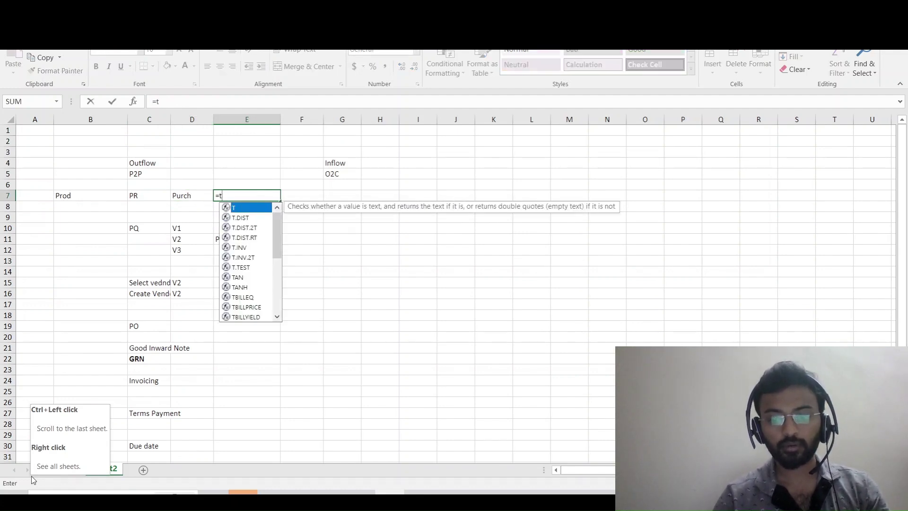
text(od)
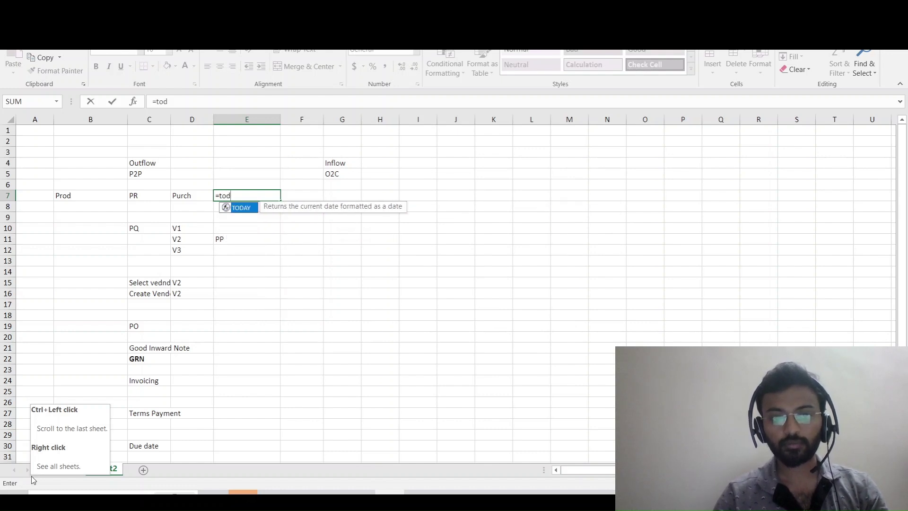
key(Tab)
key(Return)
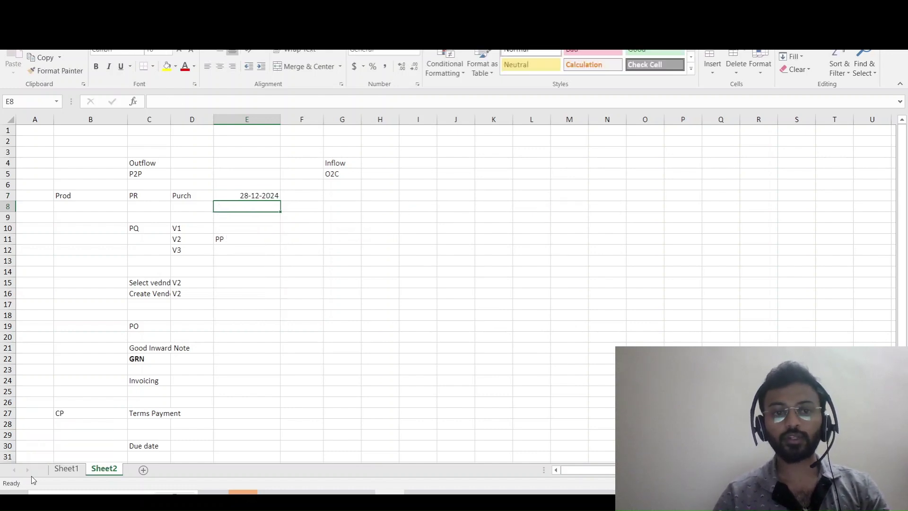
Enter "2 days" in cell E8, below the purchase requisition date.
key(Down)
key(Down)
key(Up)
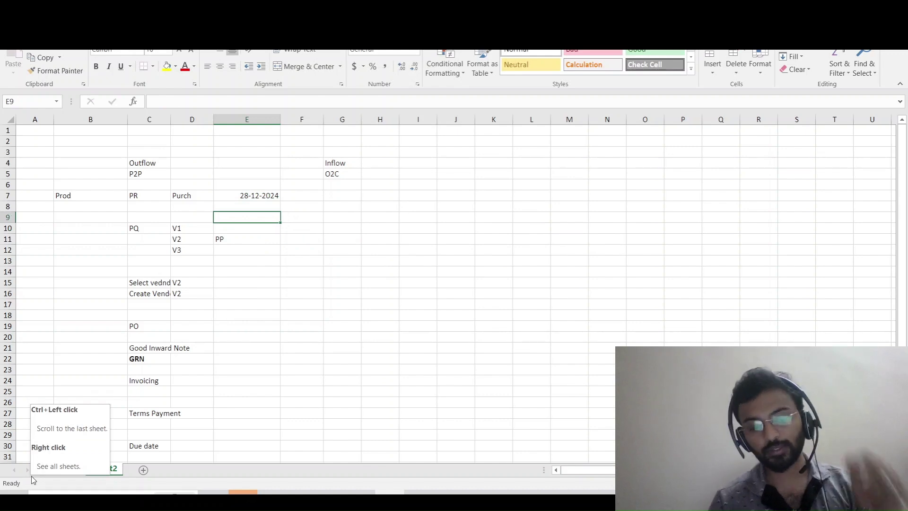
key(Up)
text(2 days)
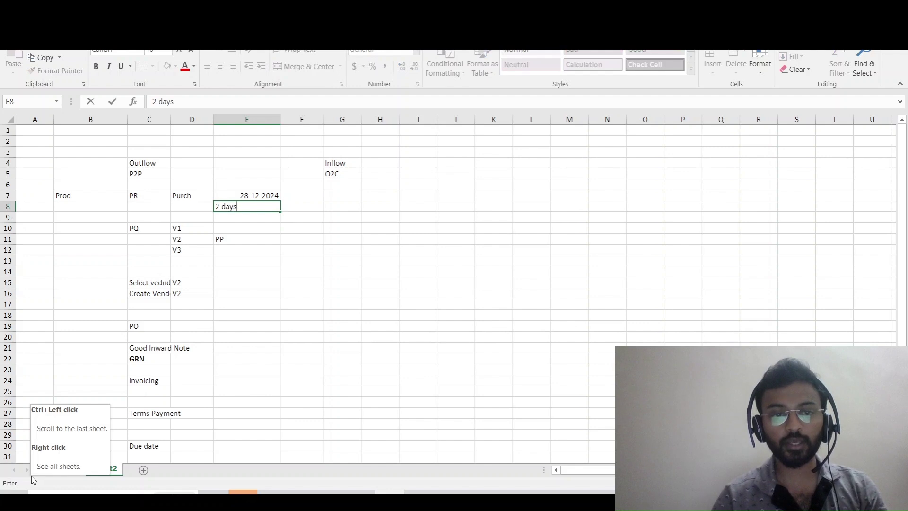
key(Return)
key(Down)
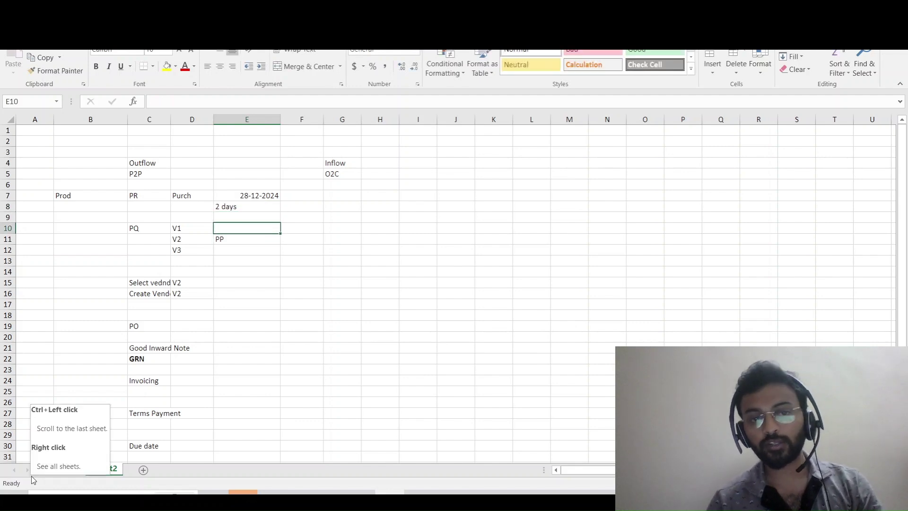
Remove the word "days" from cell E8 so that it holds only the number 2.
key(Up)
key(Up)
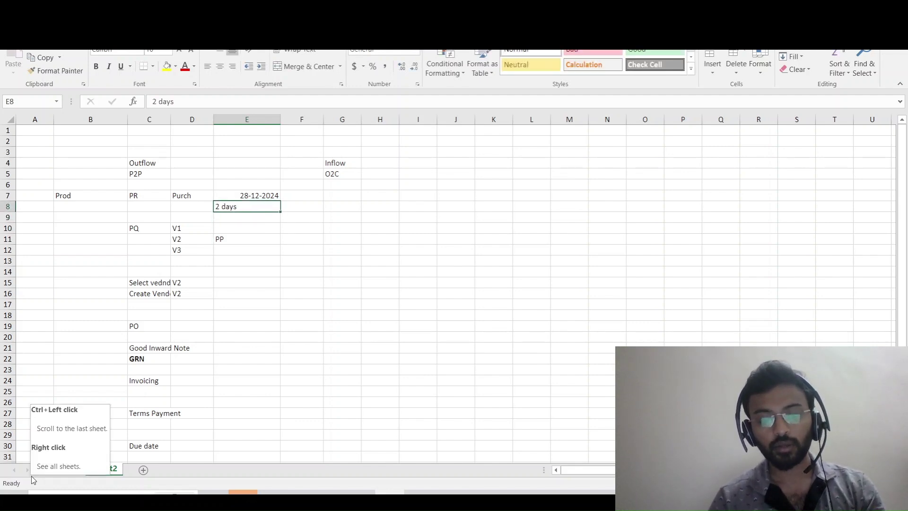
key(F2)
key(BackSpace)
key(BackSpace)
key(BackSpace)
key(BackSpace)
key(BackSpace)
key(Return)
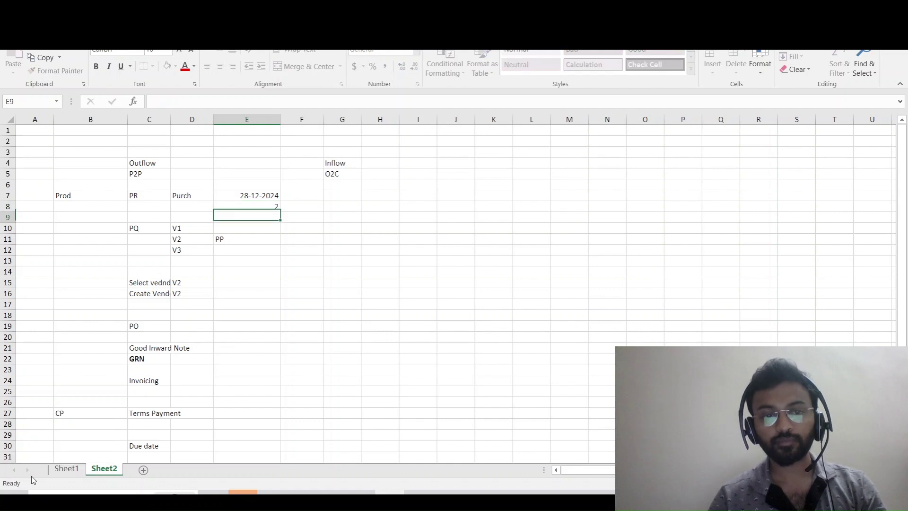
Enter the formula =E7+E11 in cell E10, beside vendor V1 in the PQ stage.
key(Down)
key(Down)
key(Up)
text(=)
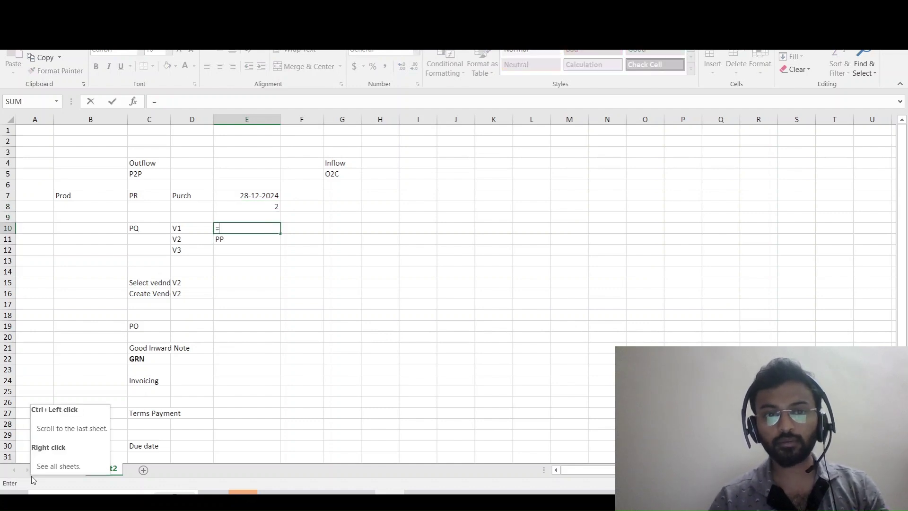
key(Up)
key(Up)
key(Up)
text(+)
key(Down)
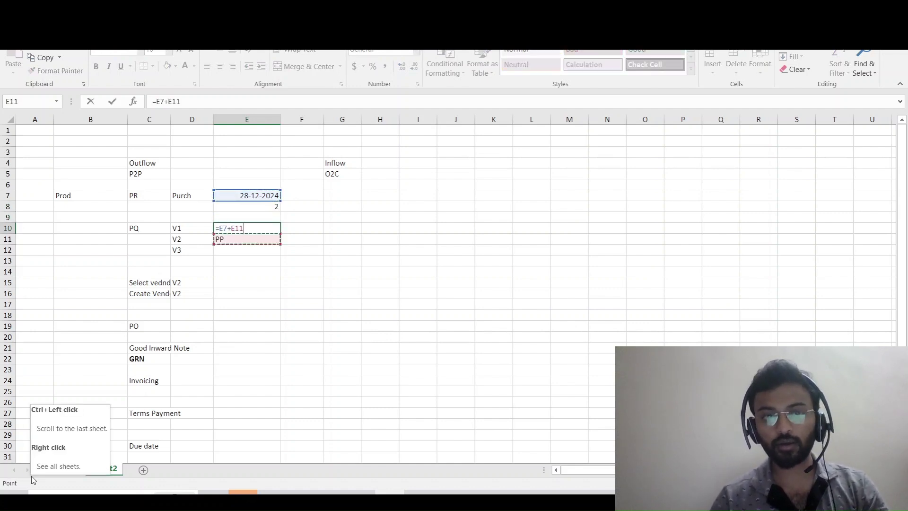
key(Return)
Correct the formula in cell E10 to =E7+E8, adding the duration to the requisition date.
key(Up)
key(F2)
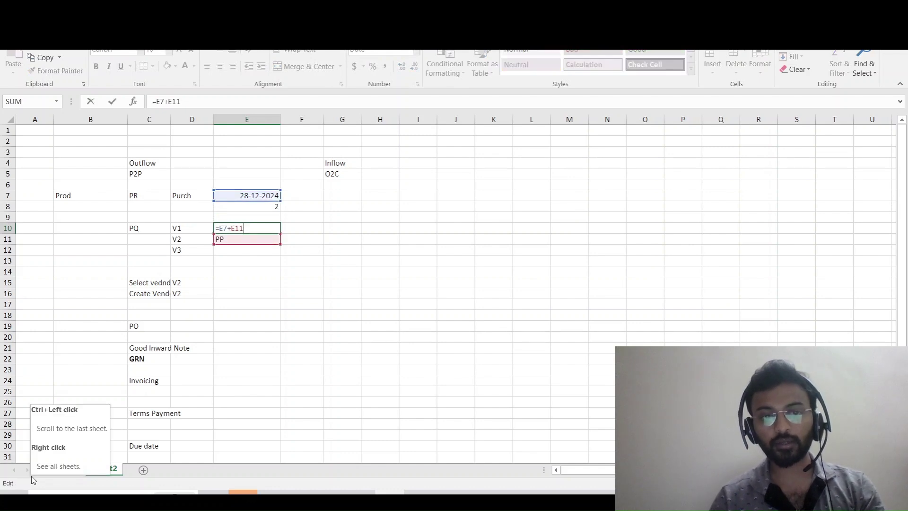
key(BackSpace)
key(BackSpace)
key(BackSpace)
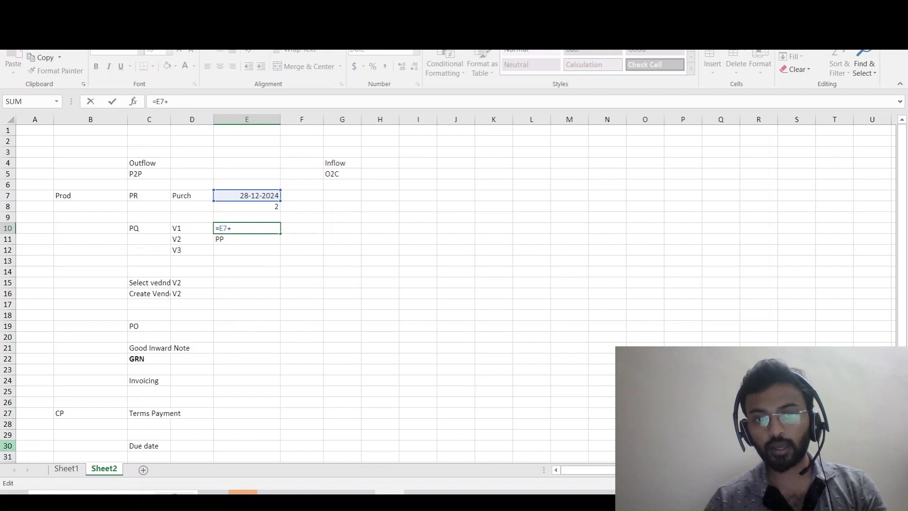
click(266, 208)
key(Return)
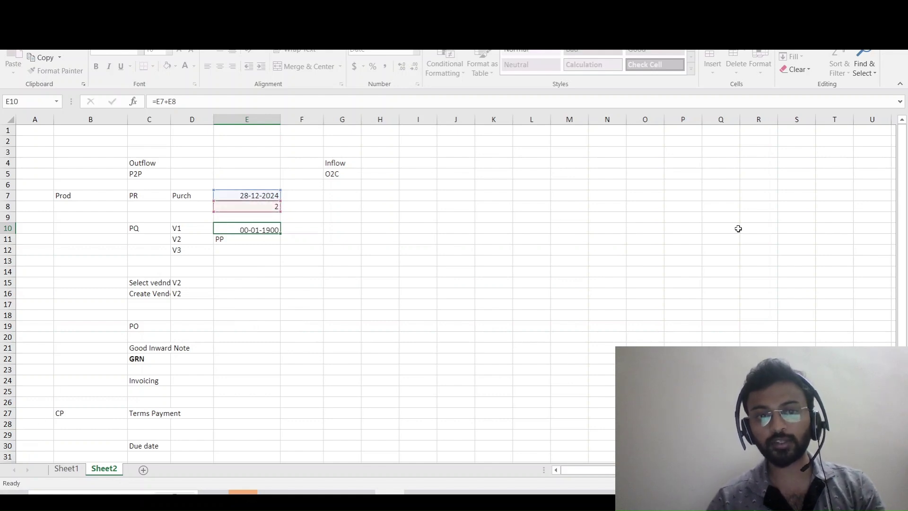
Make the E7 reference in the cell E10 formula absolute, giving =$E$7+E8.
key(Up)
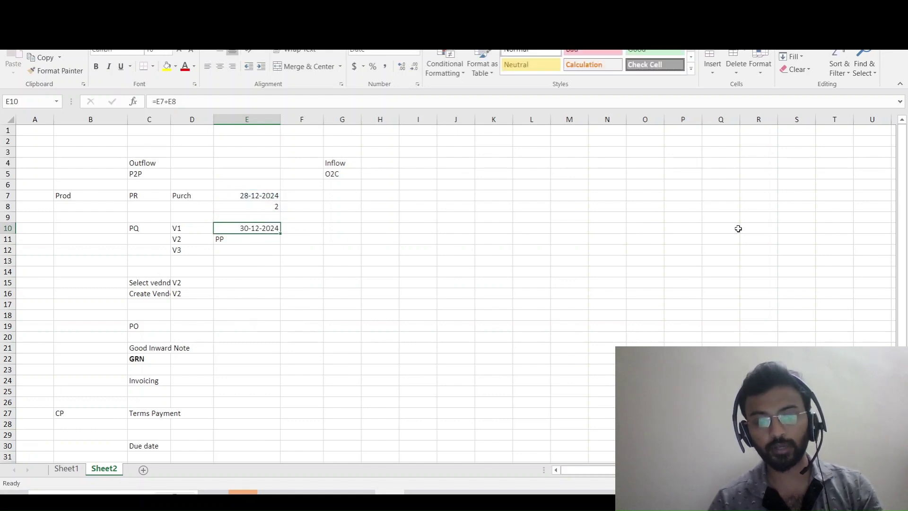
key(F2)
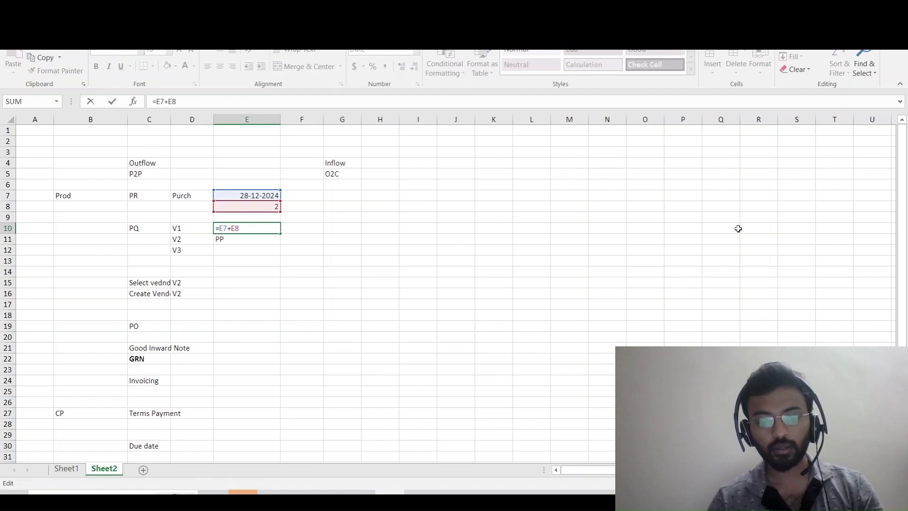
text($E)
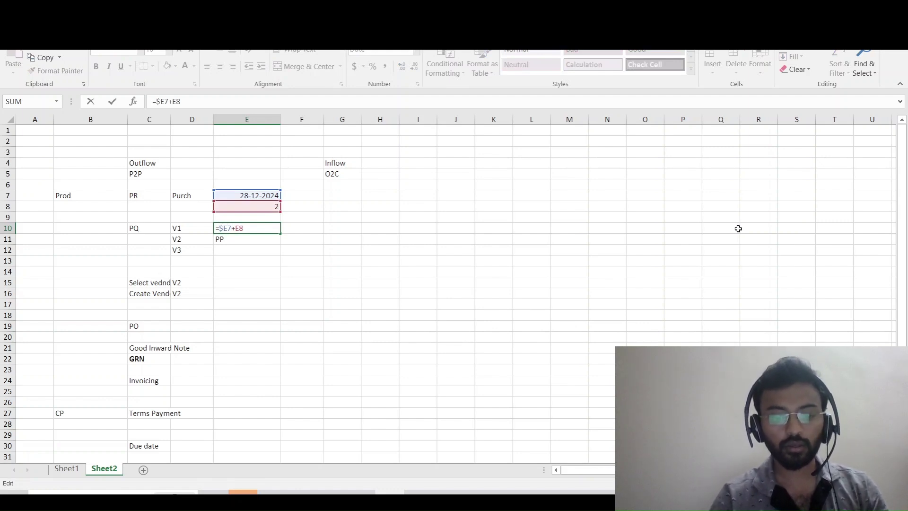
text($)
key(Return)
key(Up)
Copy the V1 date formula from E10 to E11:E12 and check the copied formula in E11.
key(ctrl+c)
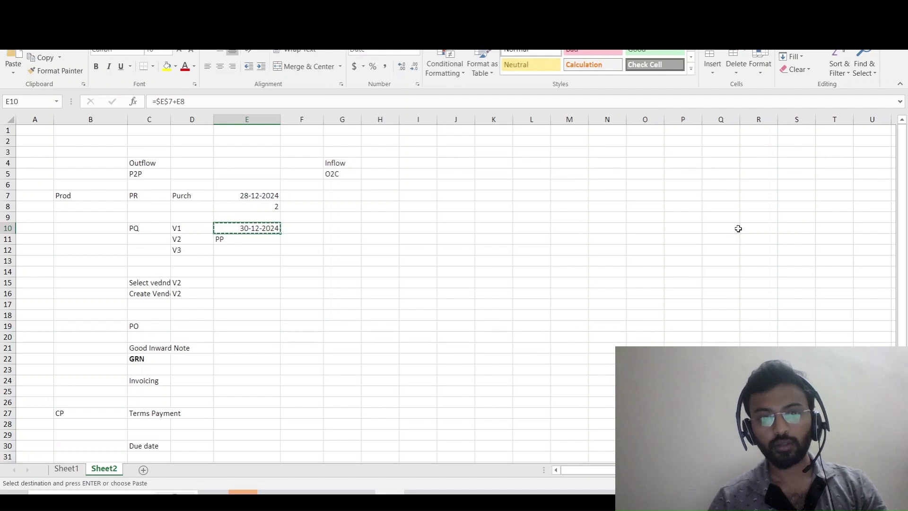
key(Down)
key(shift+Down)
key(ctrl+v)
key(Escape)
key(Up)
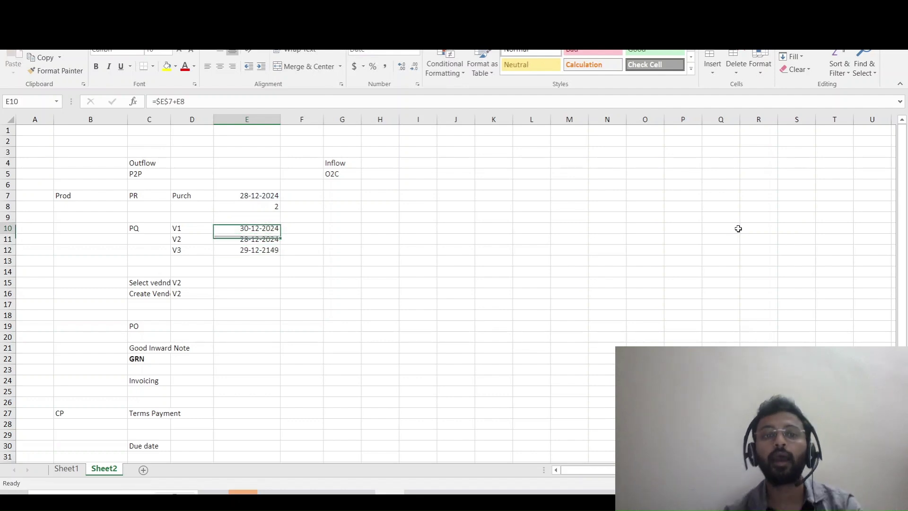
key(Down)
key(F2)
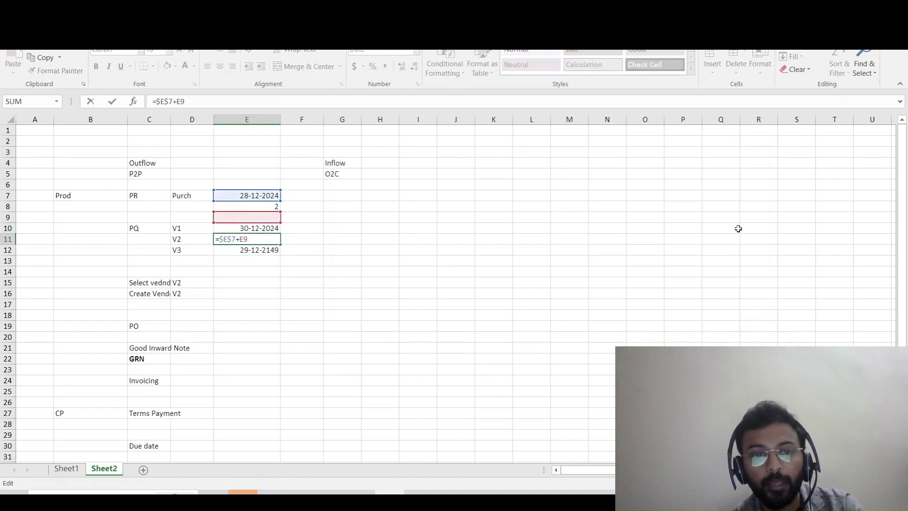
key(Escape)
Make the duration reference in cell E10 absolute as well, so the formula reads =$E$7+$E$8.
key(Up)
key(F2)
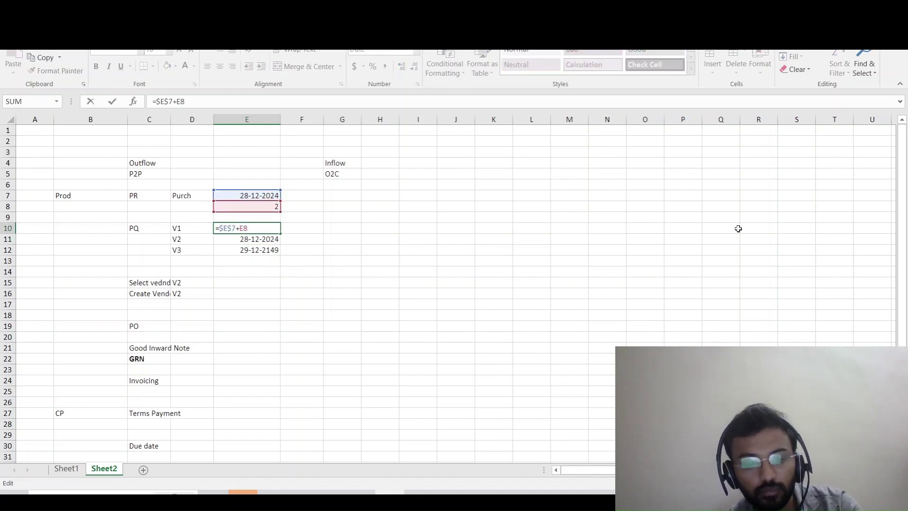
key(Left)
key(Left)
text($)
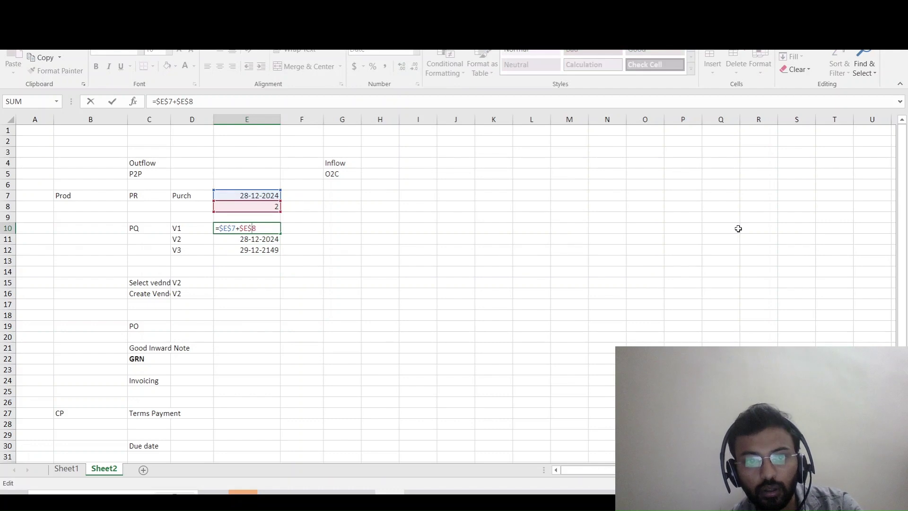
key(Return)
Copy the fully absolute formula from cell E10 into E11:E12 for vendors V2 and V3.
key(Up)
key(ctrl+c)
key(Down)
key(shift+Down)
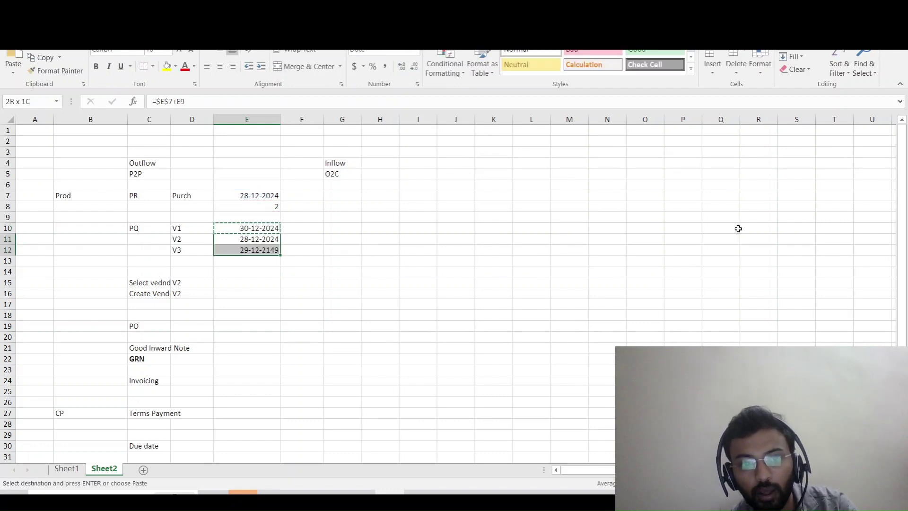
key(ctrl+v)
key(Escape)
key(Down)
key(Down)
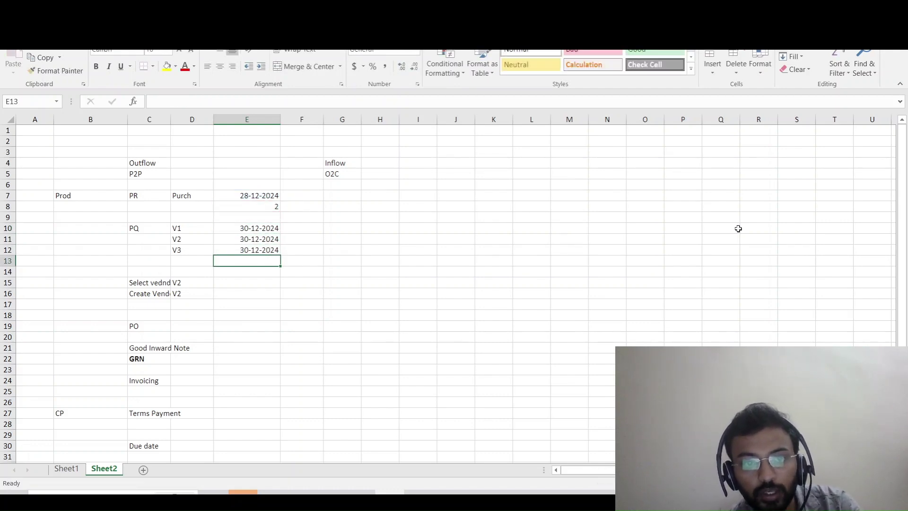
Make the V2 label in cell D11 bold to mark the chosen vendor.
key(Up)
key(Up)
key(Left)
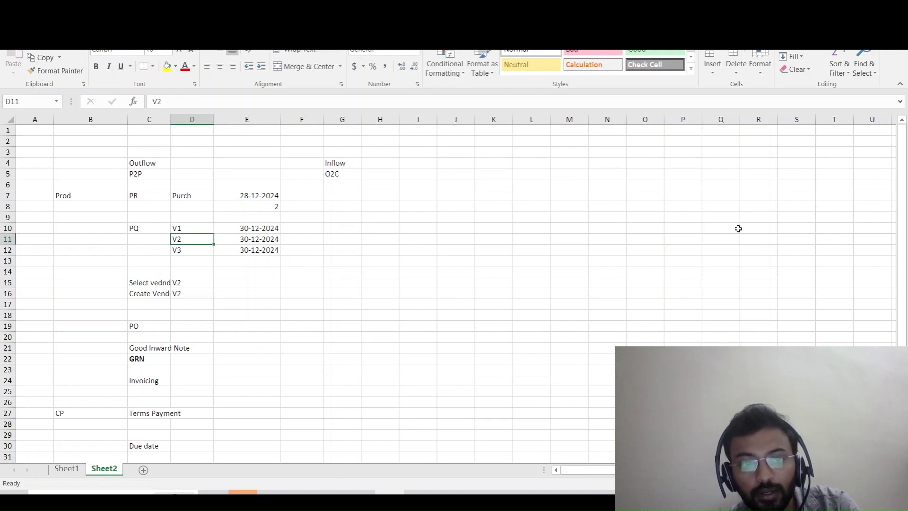
key(Right)
key(Right)
key(Left)
key(Left)
key(Left)
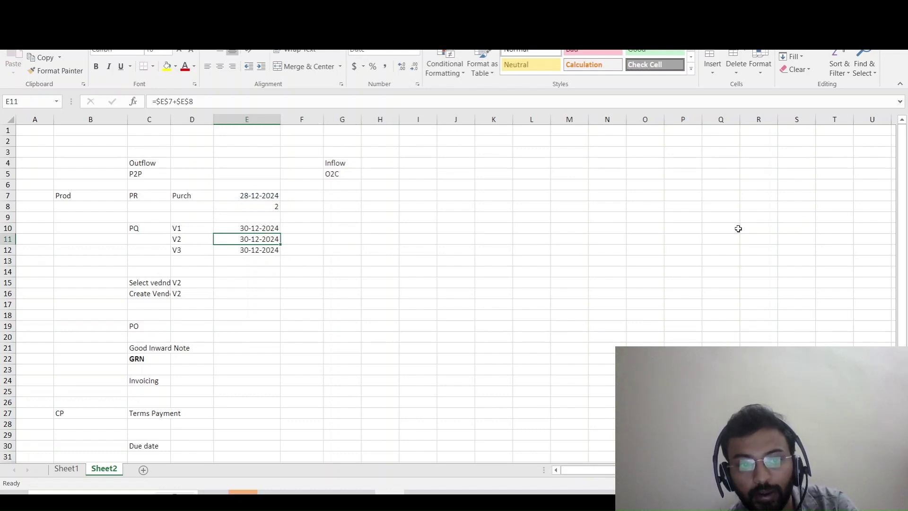
key(Right)
key(ctrl+b)
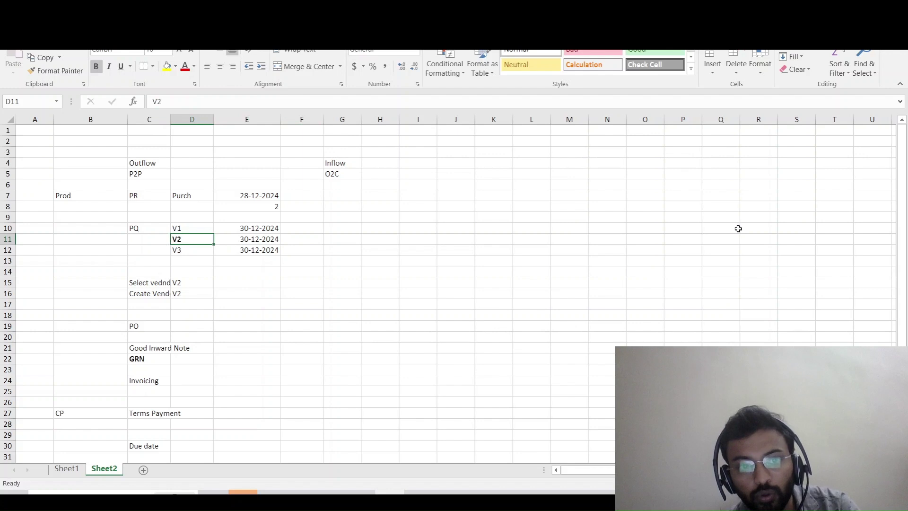
Enter a formula in cell E15, beside the vendor selection stage, that links to the quotation date above.
key(Down)
key(Down)
key(Down)
key(Down)
key(Right)
key(Right)
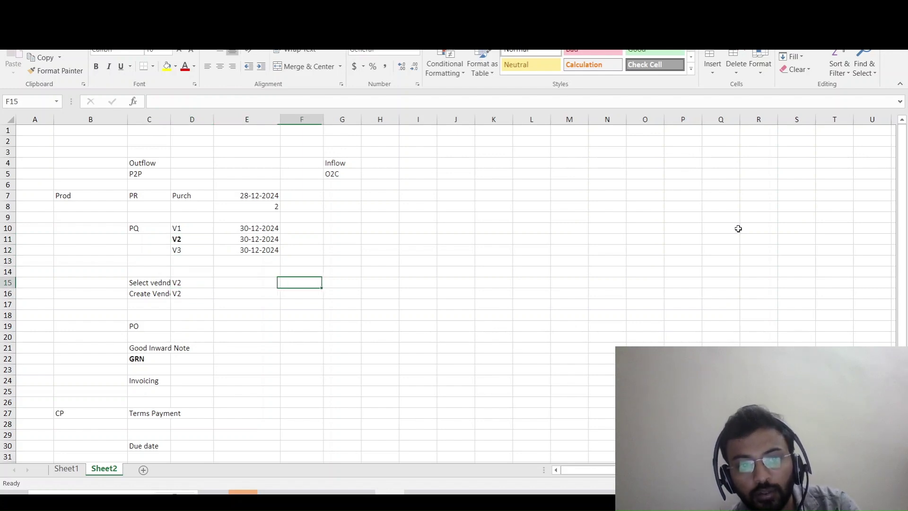
key(Left)
text(=)
key(Down)
key(Up)
key(Up)
key(Up)
key(Up)
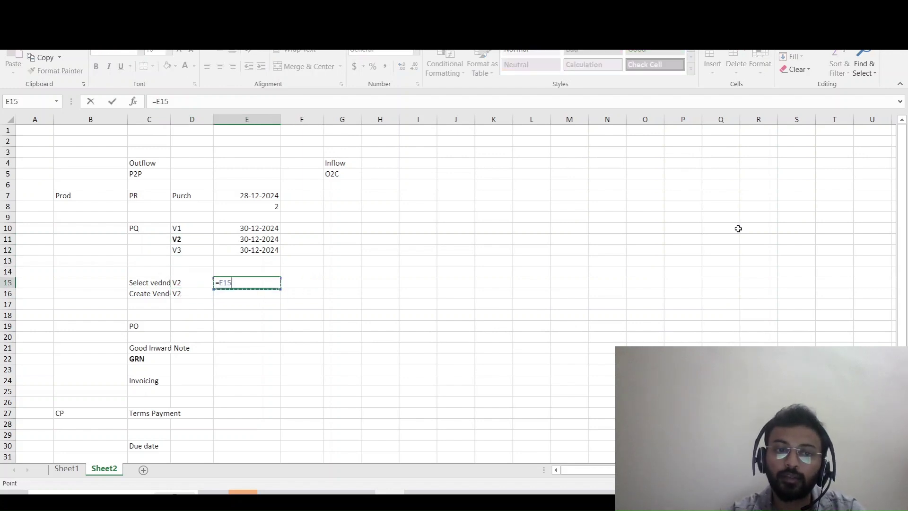
key(Return)
Enter =E12 in cell E16 to date the Create Vendor stage.
text(=)
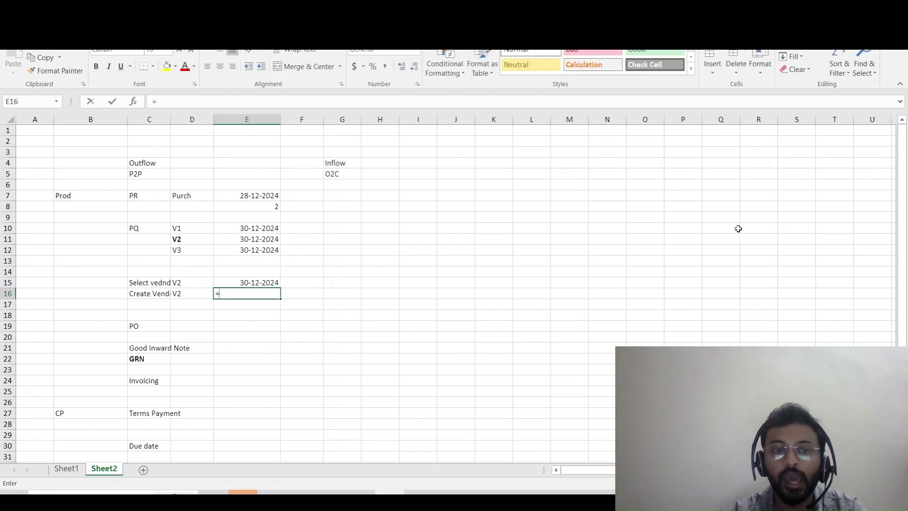
key(Up)
key(Up)
key(Up)
key(Up)
key(Up)
key(Up)
key(Down)
key(Down)
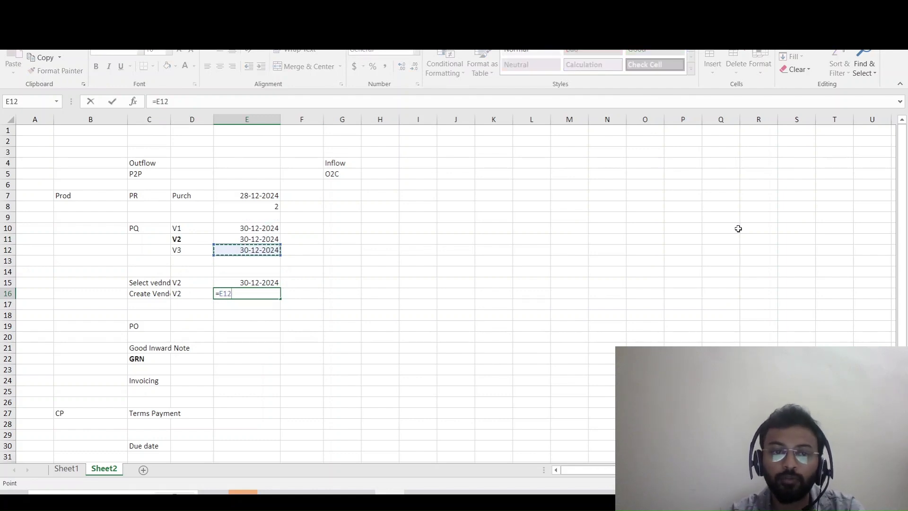
key(Return)
AutoFit the width of column C to the vendor selection and creation labels in C15:C16.
key(Left)
key(Left)
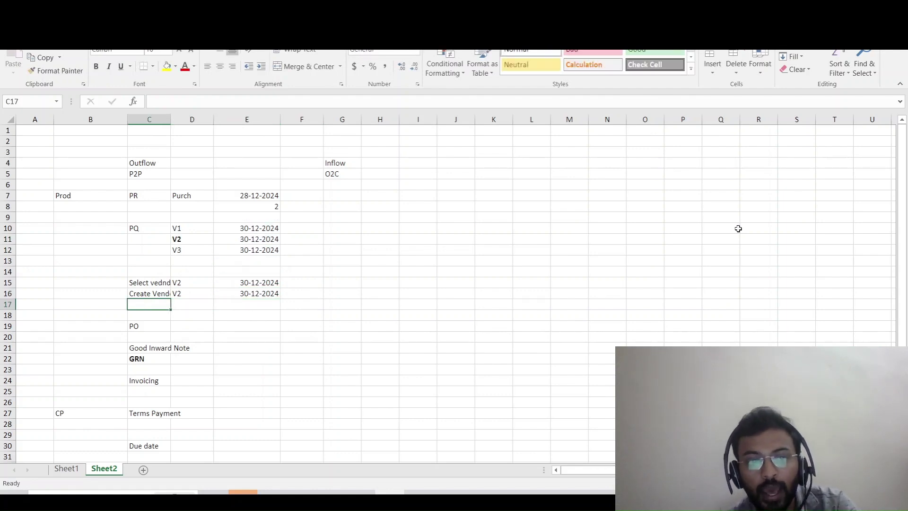
key(Up)
key(shift+Up)
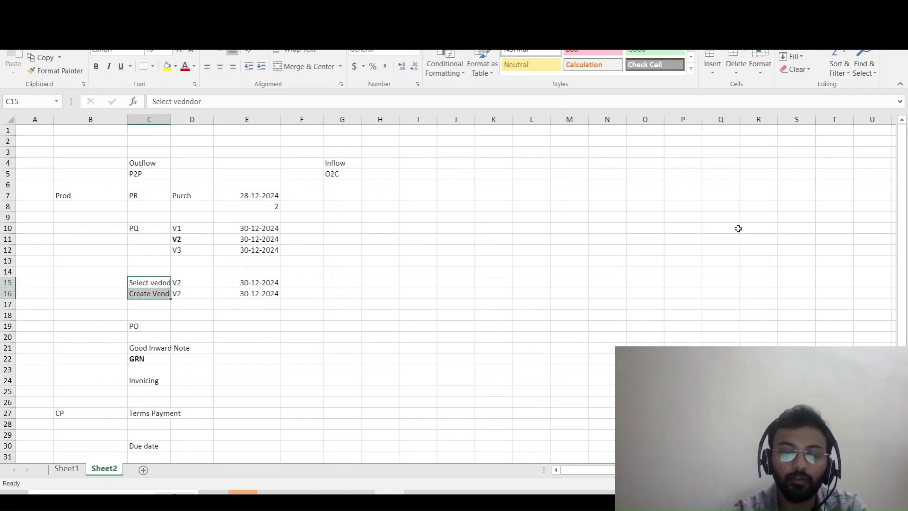
key(alt+h)
key(o)
key(i)
Enter =E16 in cell E19 to date the PO stage.
key(Right)
key(Right)
key(Down)
key(Down)
key(Down)
key(Down)
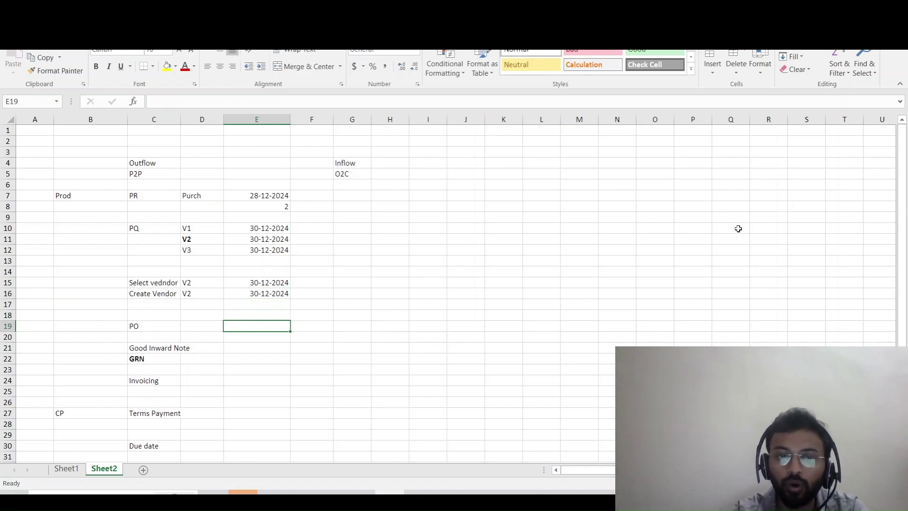
text(=)
key(Up)
key(Up)
key(Up)
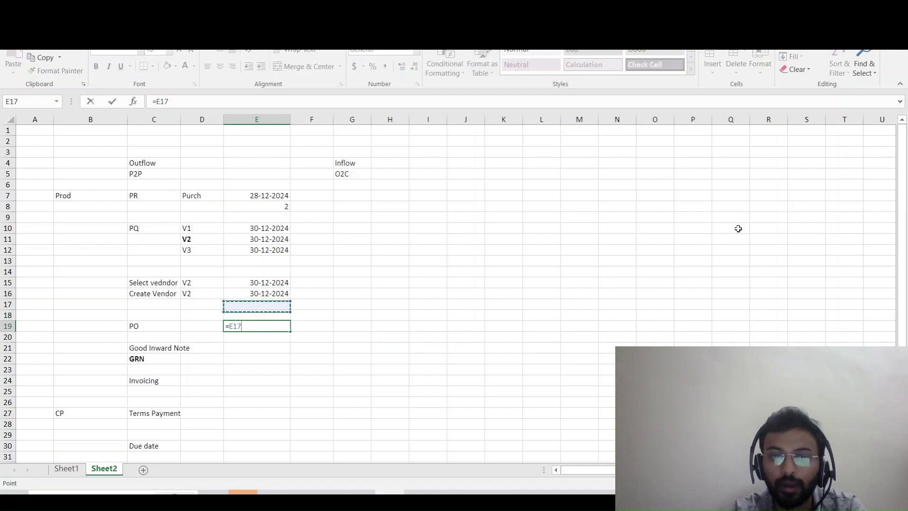
key(Return)
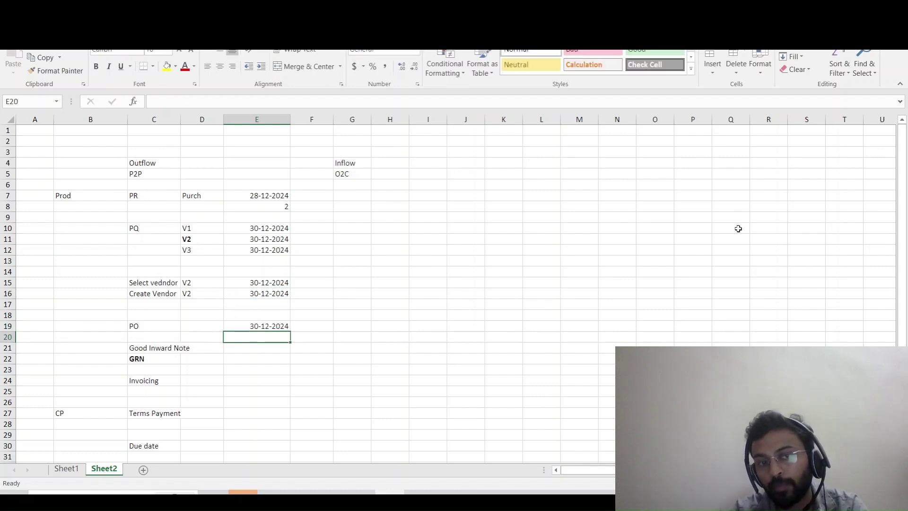
Enter a duration of 1 in cell E17, below the Create Vendor date.
key(Up)
key(Up)
key(Up)
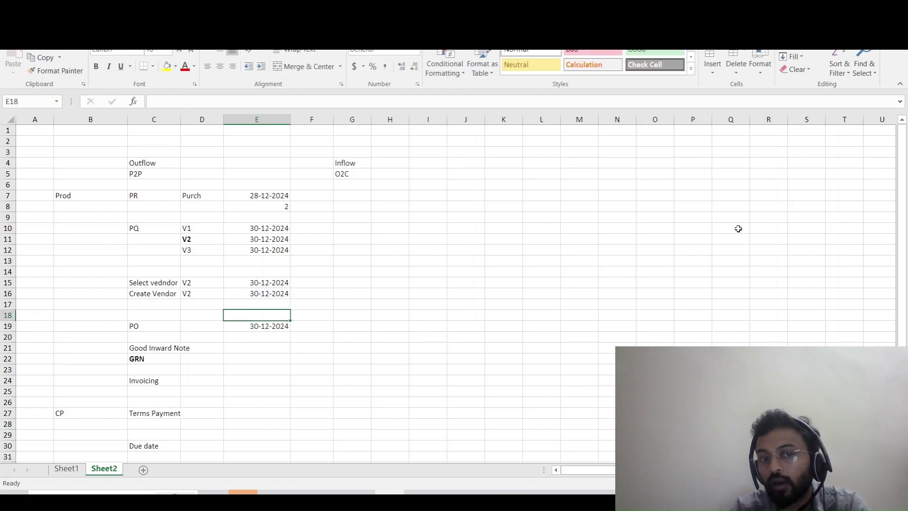
text(1)
key(Return)
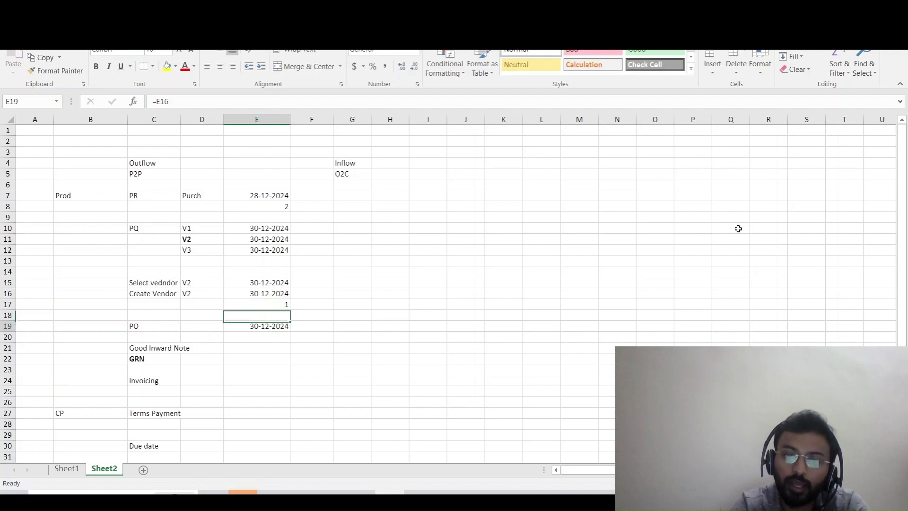
Extend the PO date formula in cell E19 to =E16+E17.
key(Down)
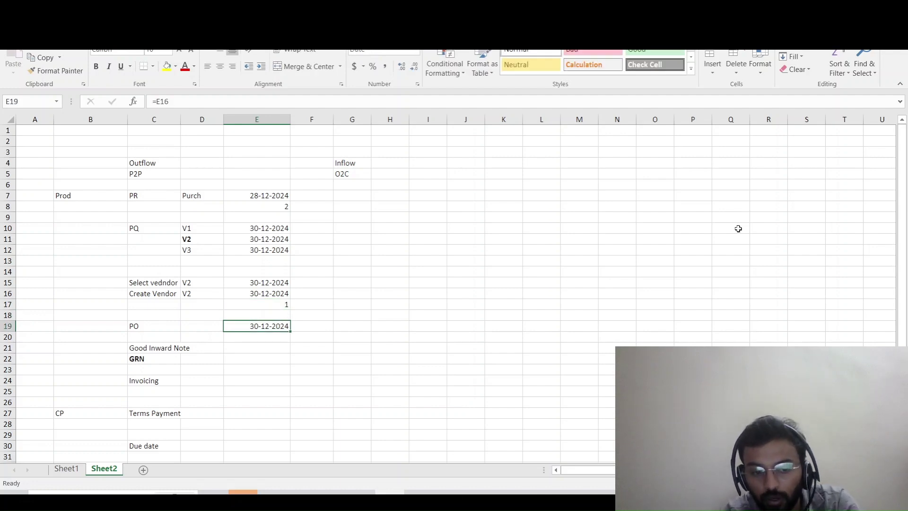
key(F2)
text(+)
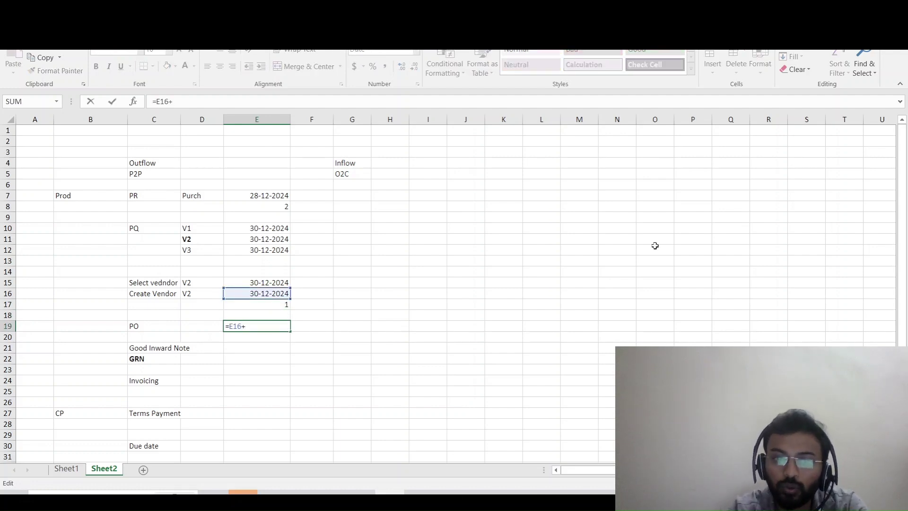
click(246, 305)
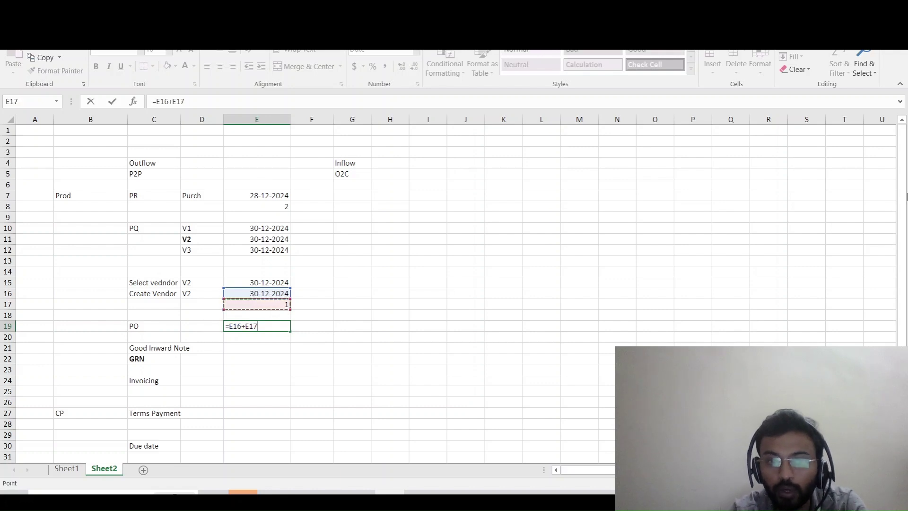
key(Return)
key(Down)
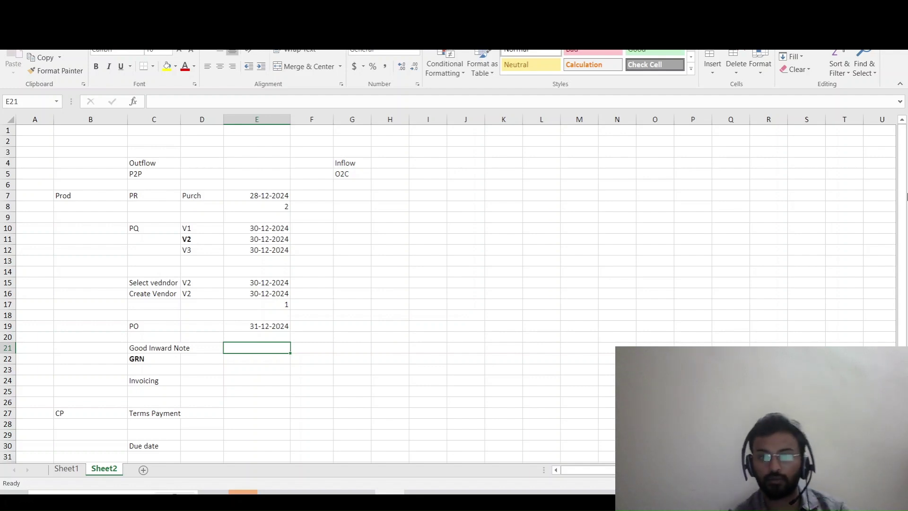
Enter a duration of 5 in cell E20, below the PO date.
key(Up)
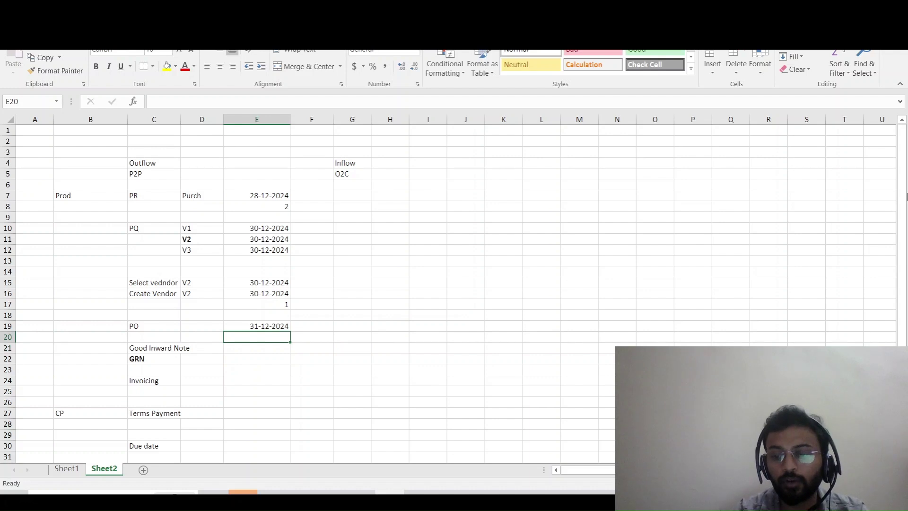
text(5)
key(Return)
key(Up)
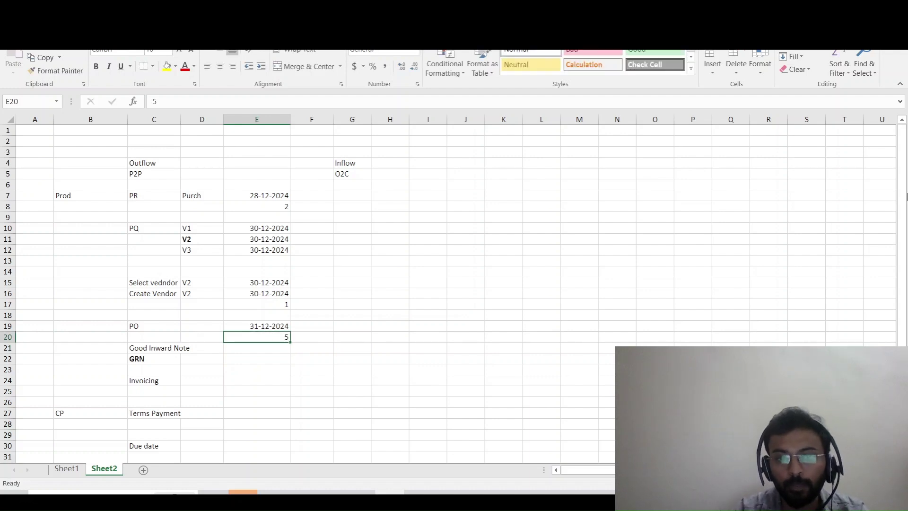
Label the 5-day duration row with "Terms of de;ivery" in cell C20, below PO.
key(Left)
key(Left)
text(Ter)
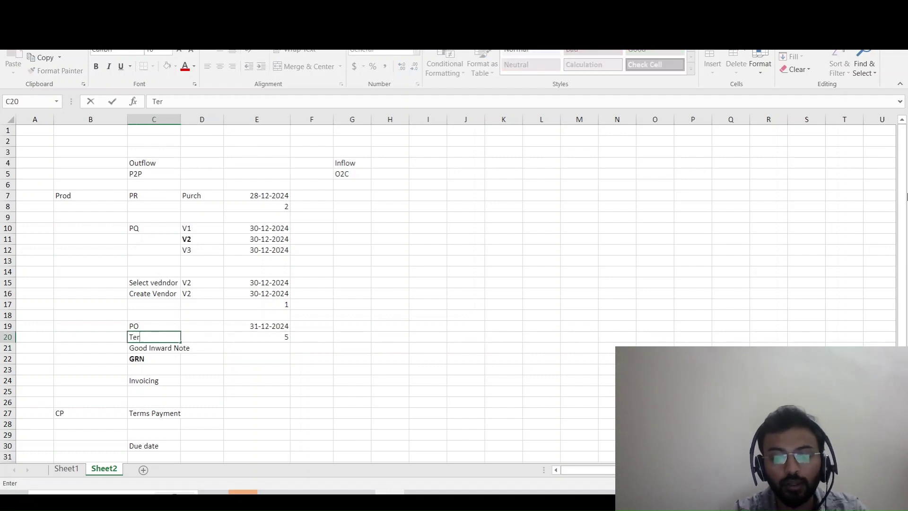
text(ms o)
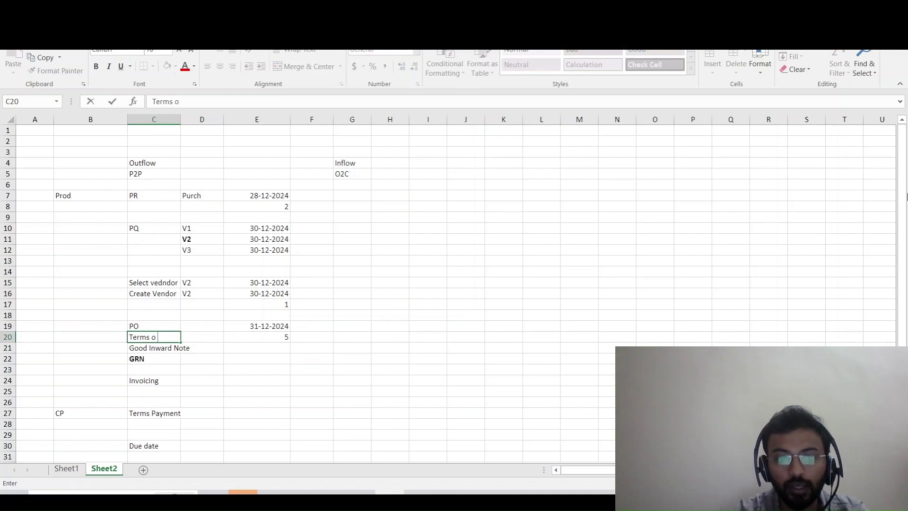
text(f de;ivery)
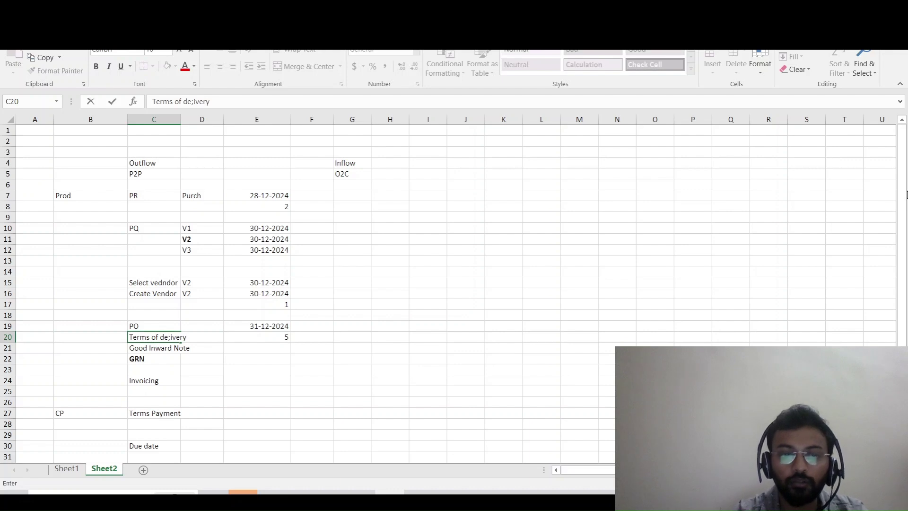
key(Return)
Insert two blank rows above the Good Inward Note row.
key(shift+space)
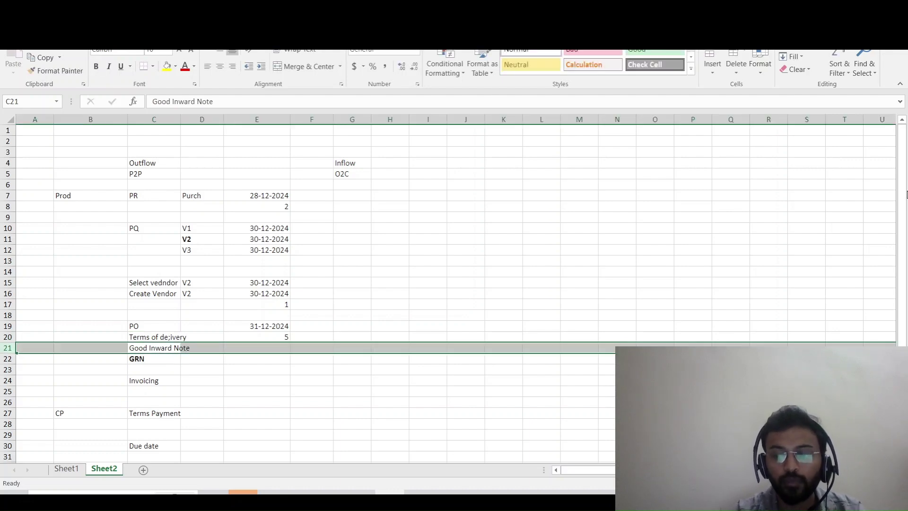
key(ctrl+shift+plus)
key(ctrl+shift+plus)
Enter =E19+E20 in cell E23 to date the Good Inward Note from the PO date and delivery terms.
key(Down)
key(Down)
key(Right)
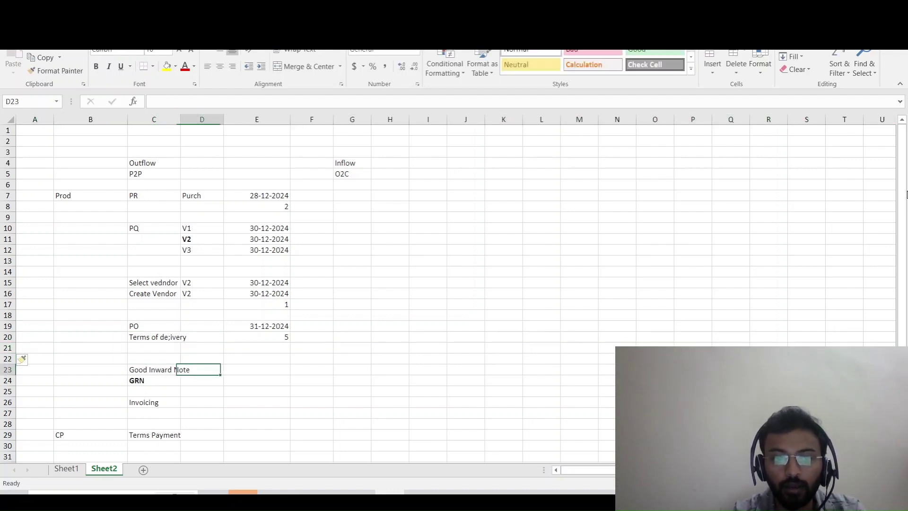
key(Right)
text(=)
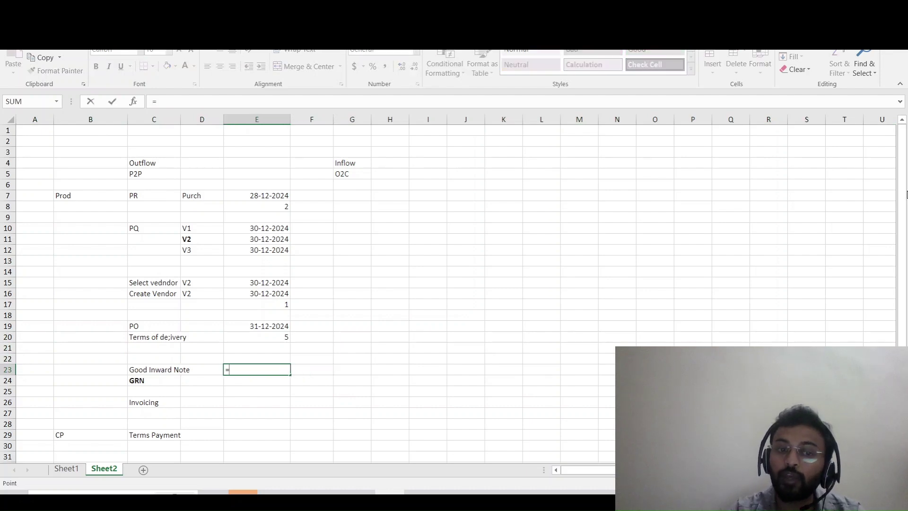
key(Up)
key(Up)
key(Up)
key(Up)
text(+)
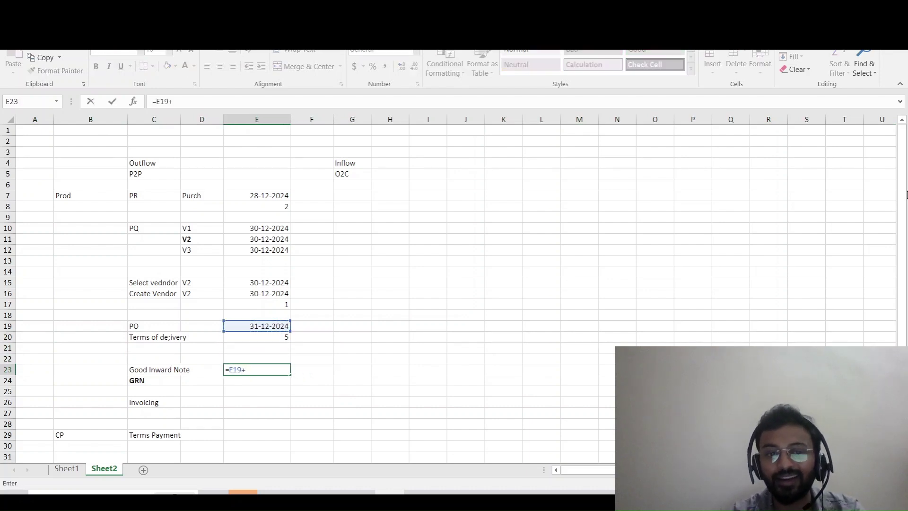
key(Right)
key(Right)
key(Right)
key(Up)
key(Up)
key(Up)
key(Up)
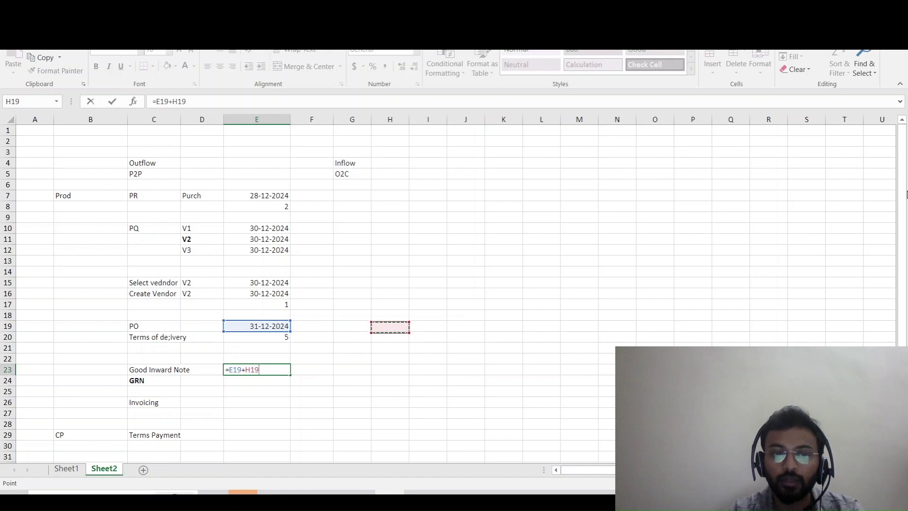
key(Left)
key(Left)
key(Left)
key(Down)
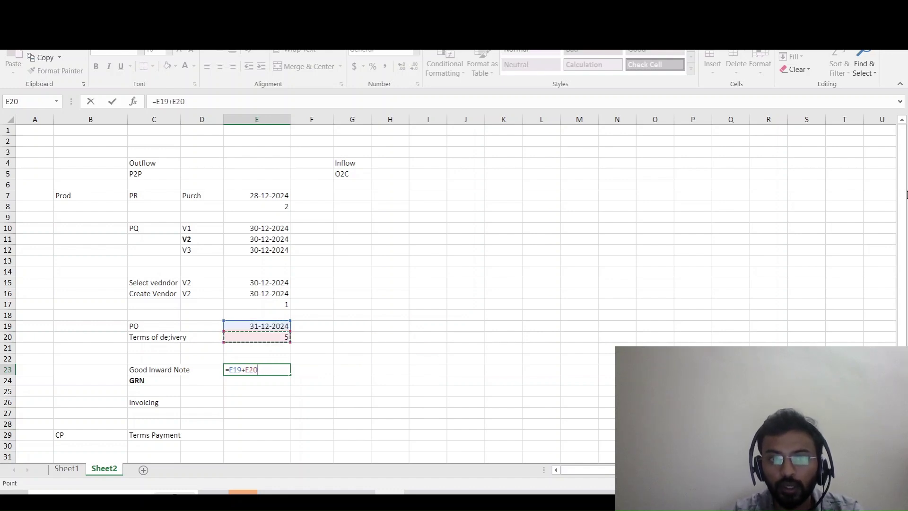
key(Return)
key(Up)
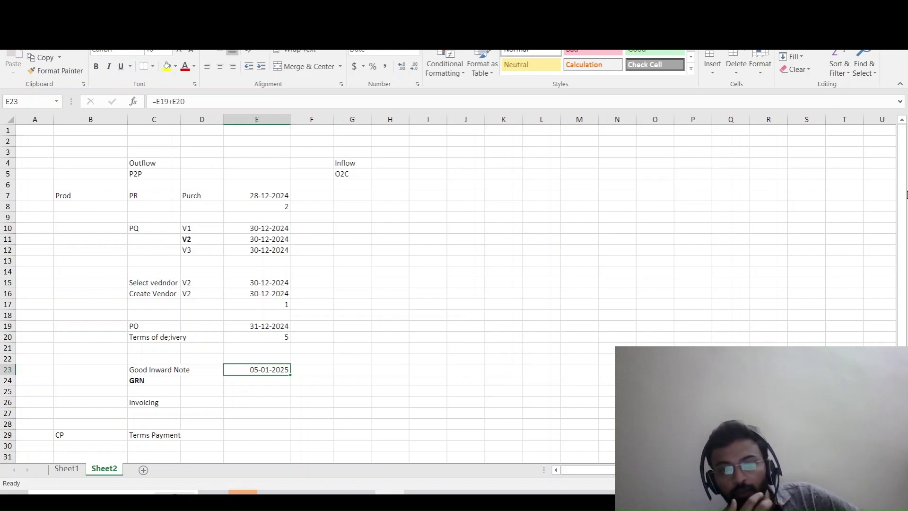
Try to copy the Good Inward Note date formula from cell E23 into the GRN cell E24.
key(Down)
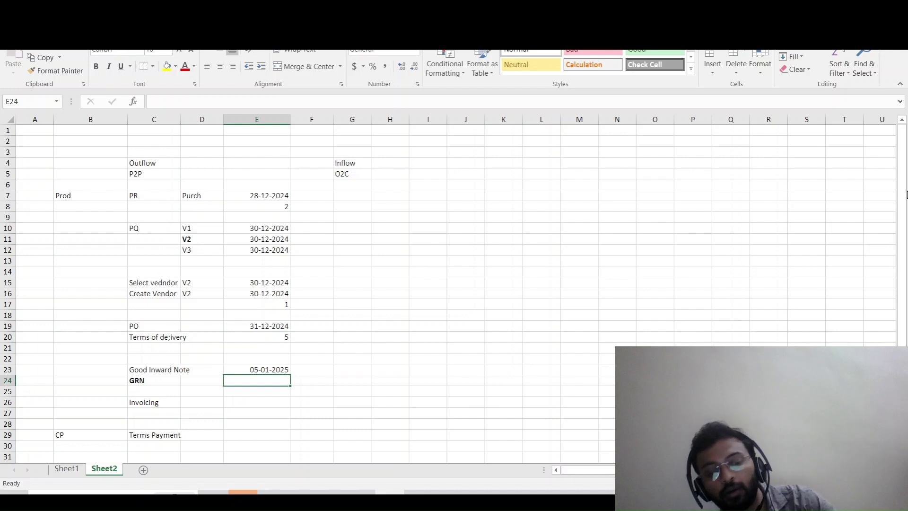
key(ctrl+d)
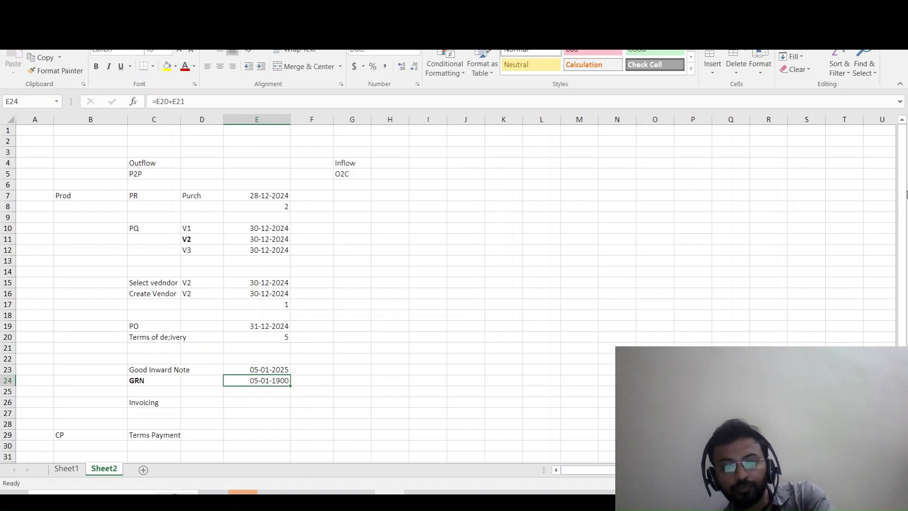
key(Down)
key(Up)
key(Up)
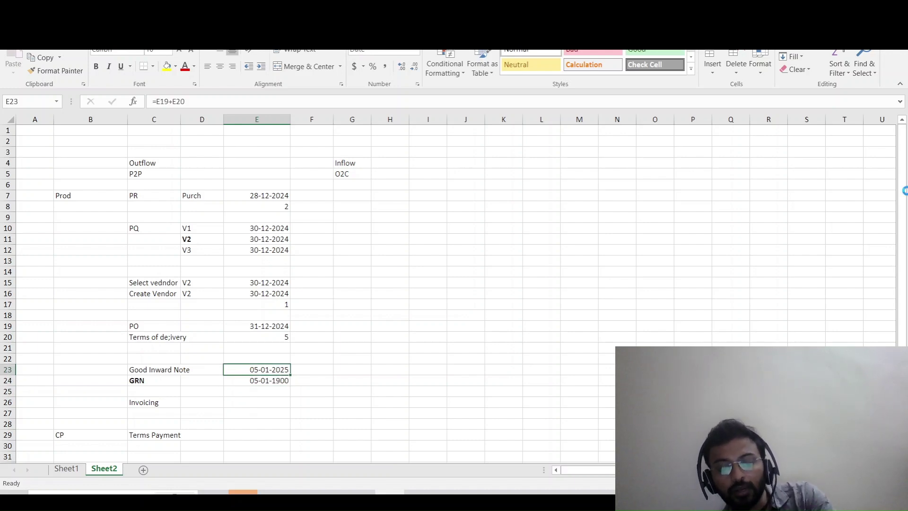
key(ctrl+c)
key(Down)
key(Return)
key(Down)
key(Up)
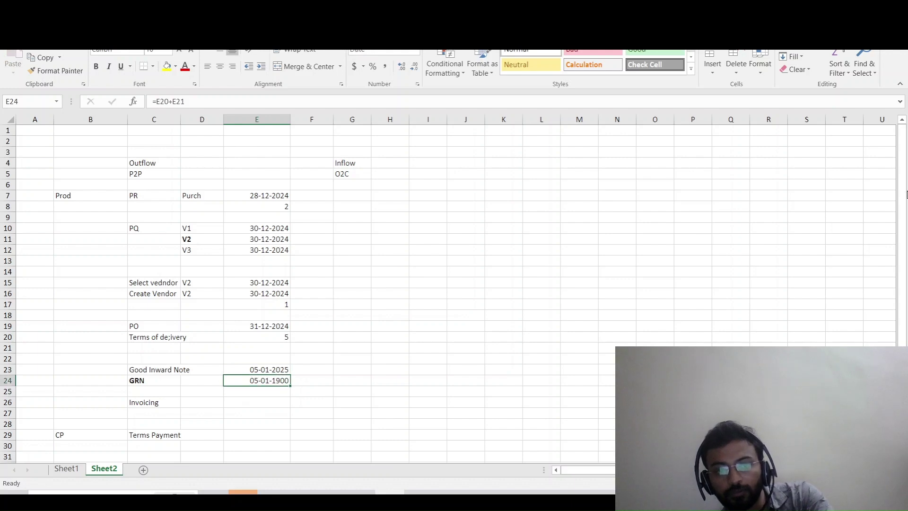
key(F2)
key(Escape)
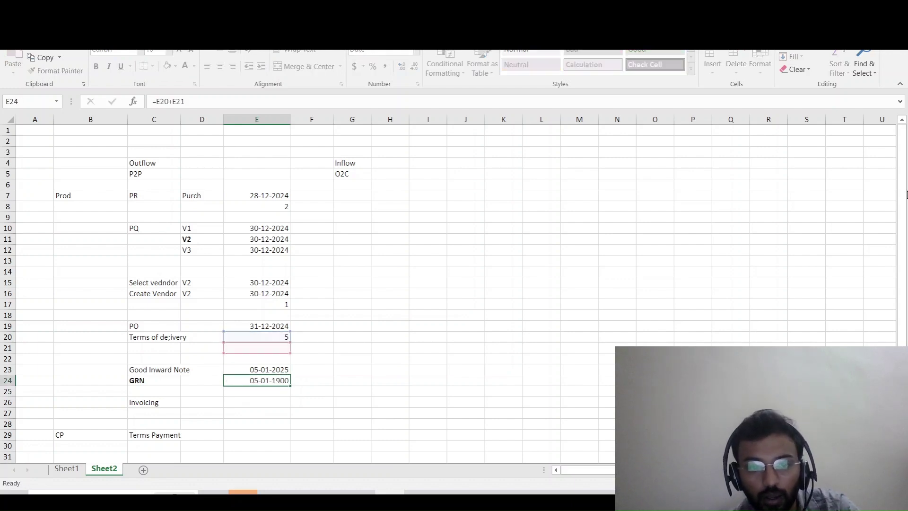
Enter =E23 in cell E24 so the GRN takes the Good Inward Note date.
key(Up)
key(Down)
text(=)
key(Escape)
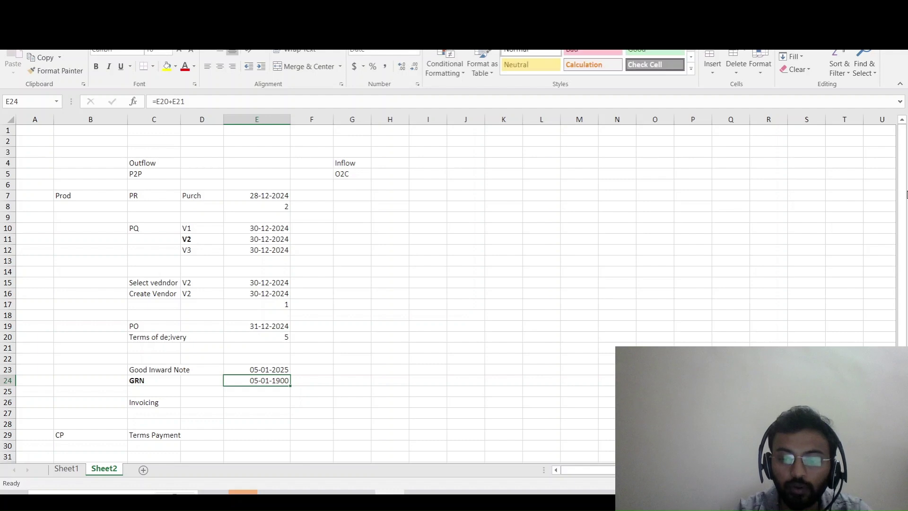
text(=)
key(Up)
key(Return)
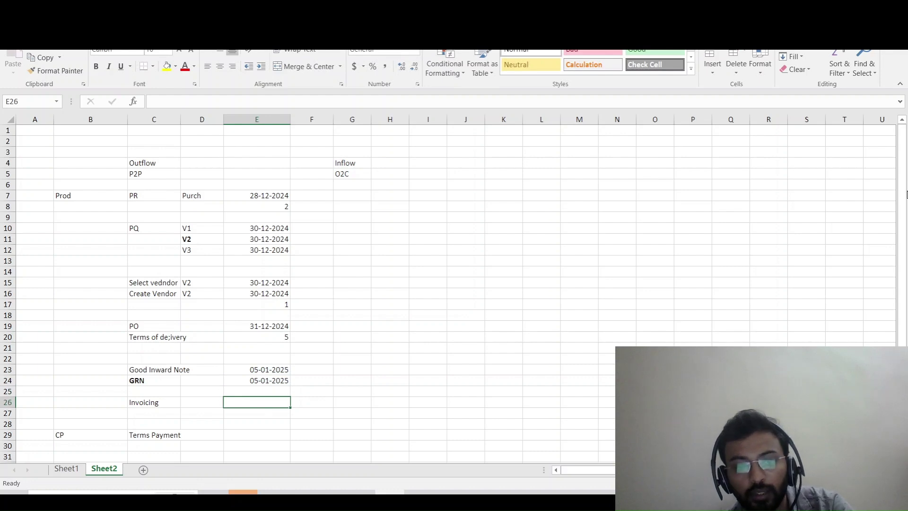
Insert two blank rows between the GRN and Invoicing rows.
key(shift+space)
key(ctrl+plus)
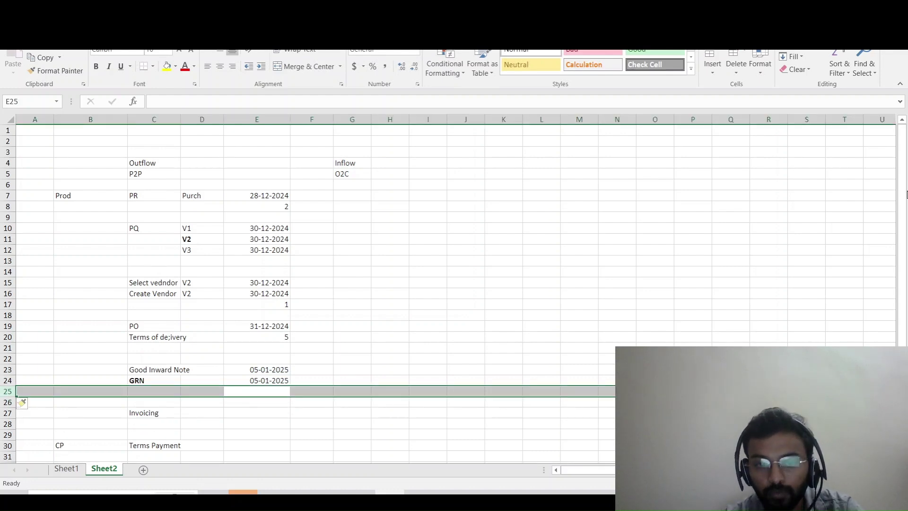
key(ctrl+plus)
Try to enter a duration of 1 in cell E26, below the GRN date.
key(Down)
key(Up)
key(Down)
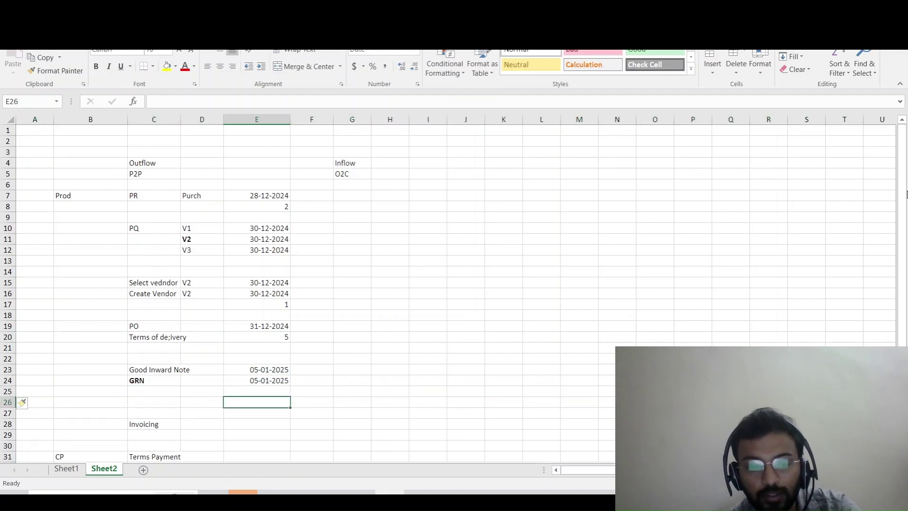
text(1)
key(Return)
key(Up)
key(Up)
key(Down)
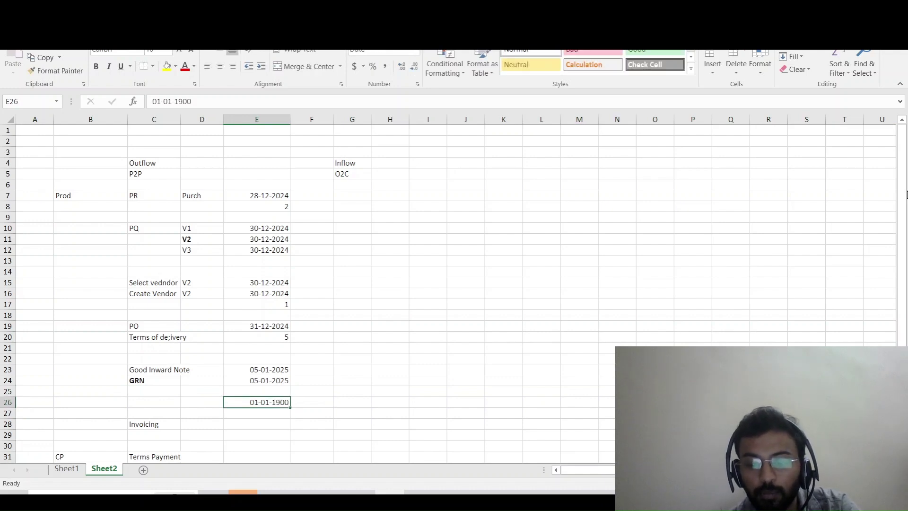
Re-enter the duration in cell E26 as the text value '1.
text(')
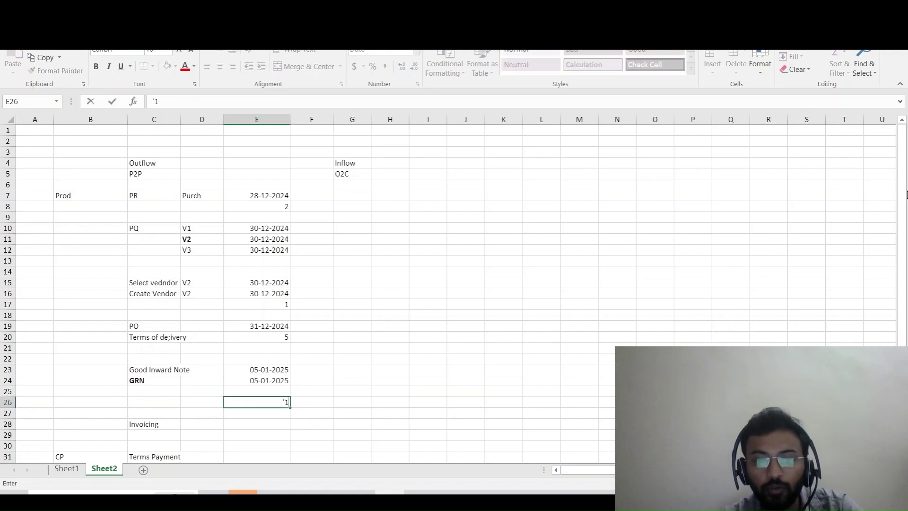
text(1)
key(Return)
Enter =E24+E26 in cell E28 to calculate the Invoicing date from the GRN date and duration.
key(Down)
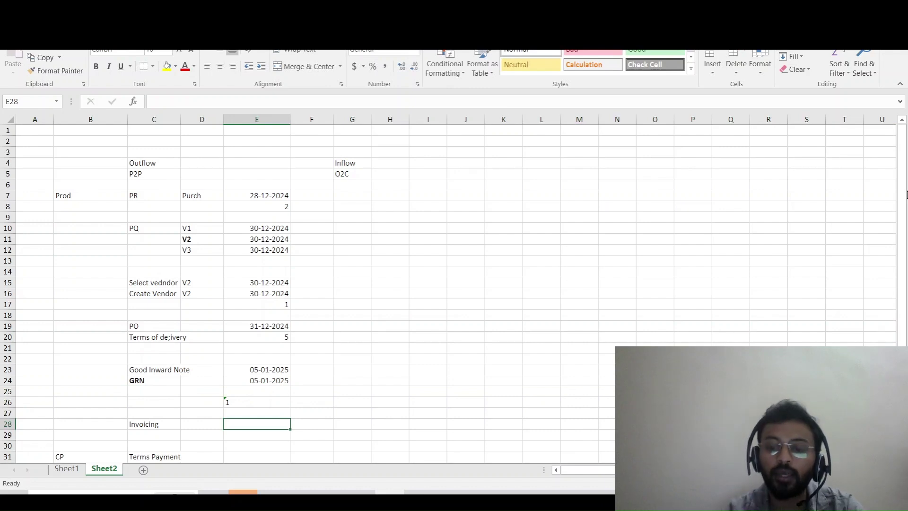
text(=)
key(Up)
key(Up)
key(Up)
key(Up)
text(+)
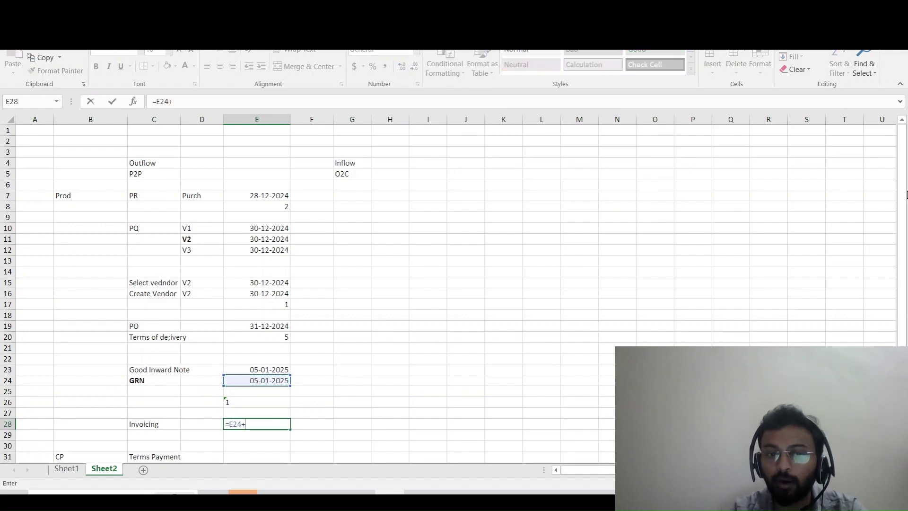
key(Up)
key(Up)
key(Return)
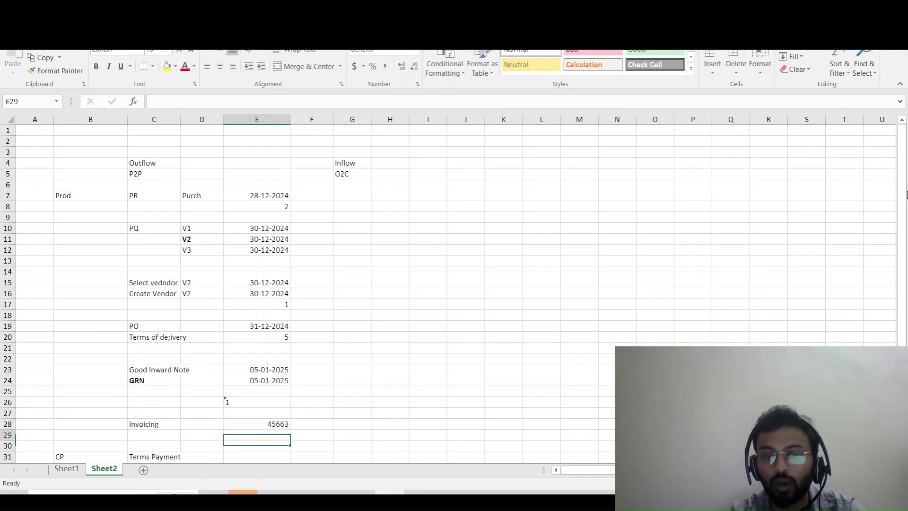
Format the Invoicing value in cell E28 as a Short Date.
key(Up)
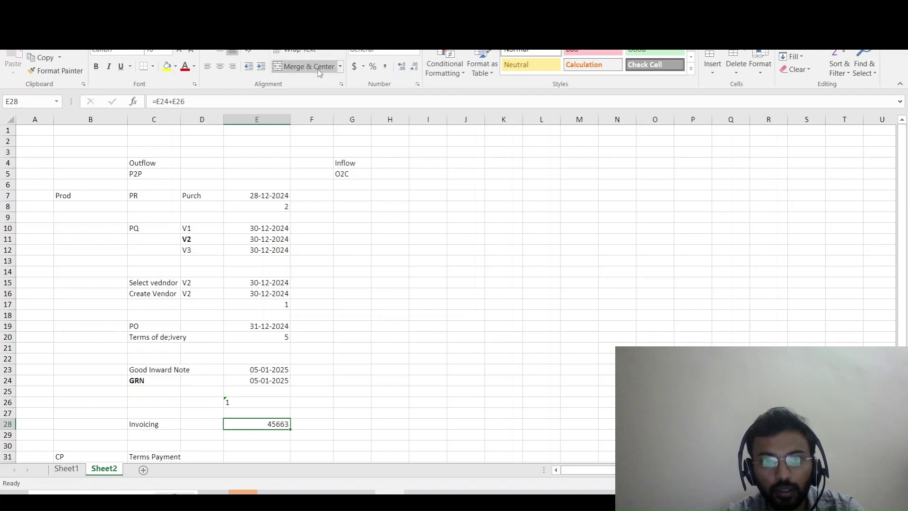
click(380, 54)
text(s)
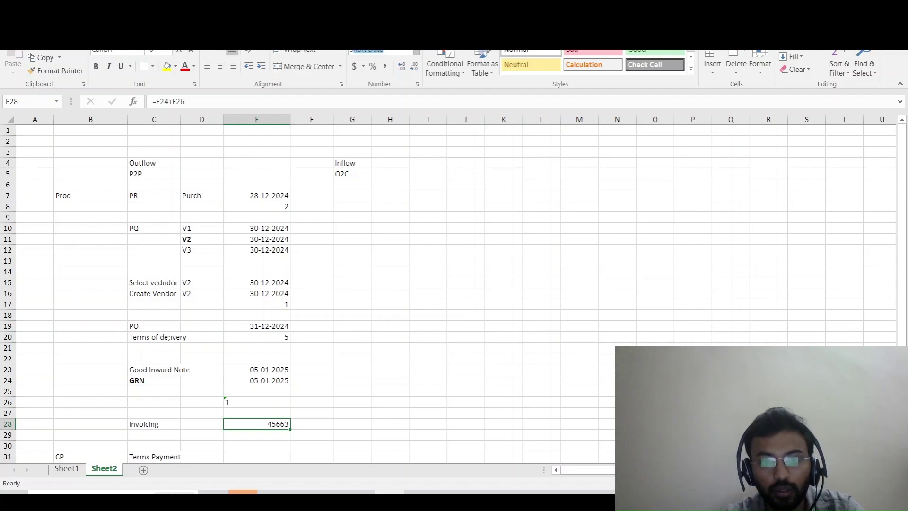
click(252, 380)
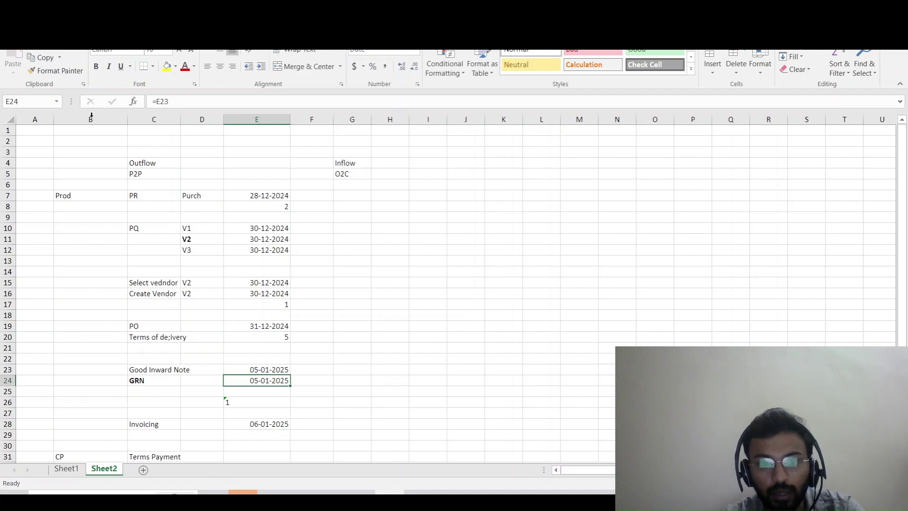
click(269, 412)
click(283, 424)
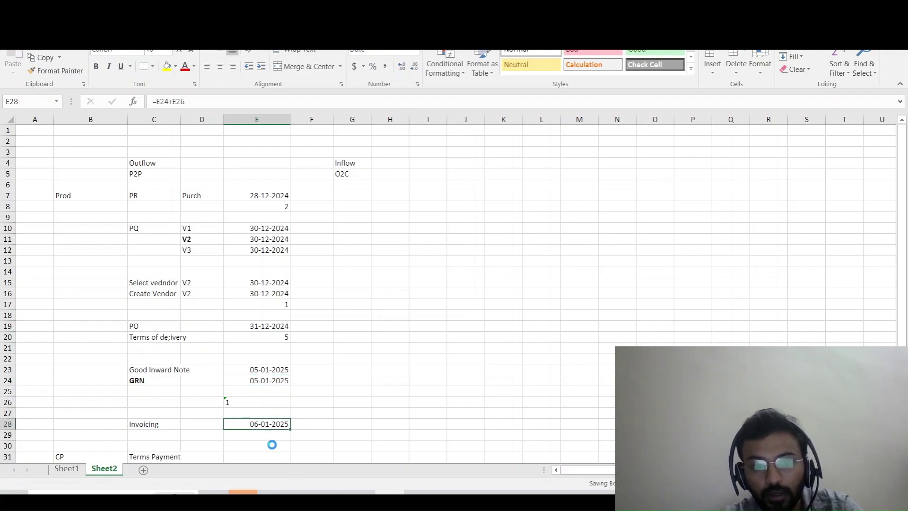
Enter payment terms of 30 in cell E31, beside Terms Payment.
scroll(272, 444, down, 2)
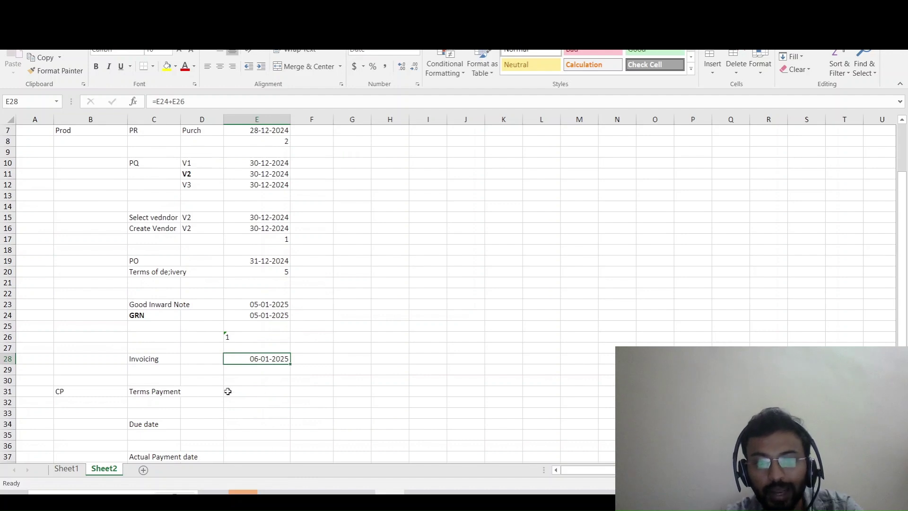
scroll(225, 399, down, 1)
click(260, 361)
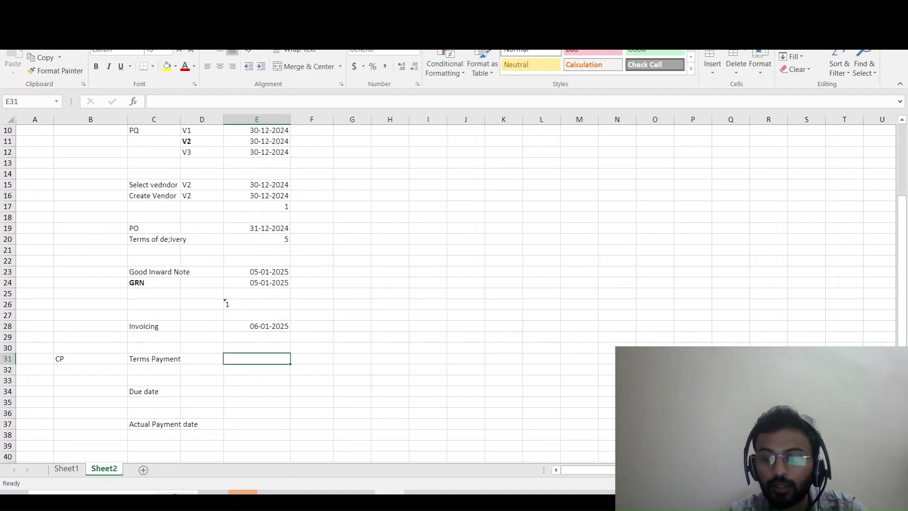
text(30)
key(Return)
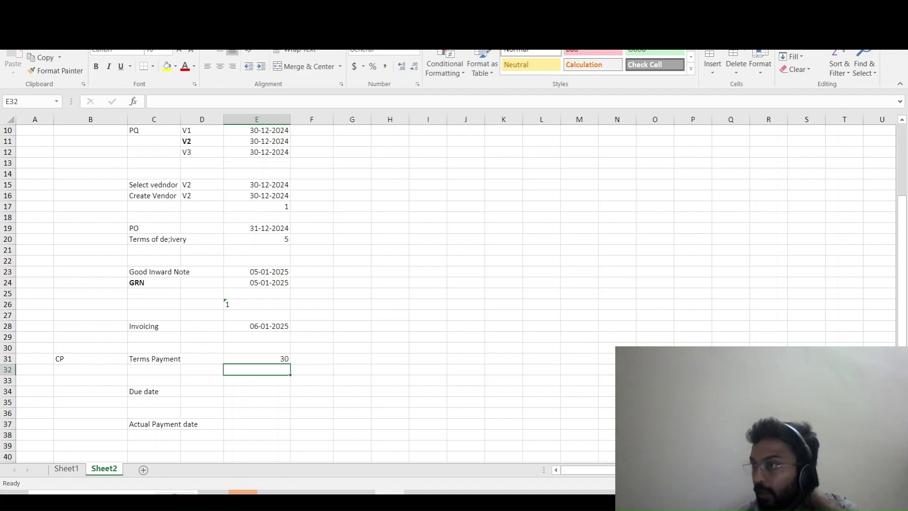
Enter =E28+E31 in cell E34 to calculate the due date from the Invoicing date and payment terms.
key(Down)
key(Down)
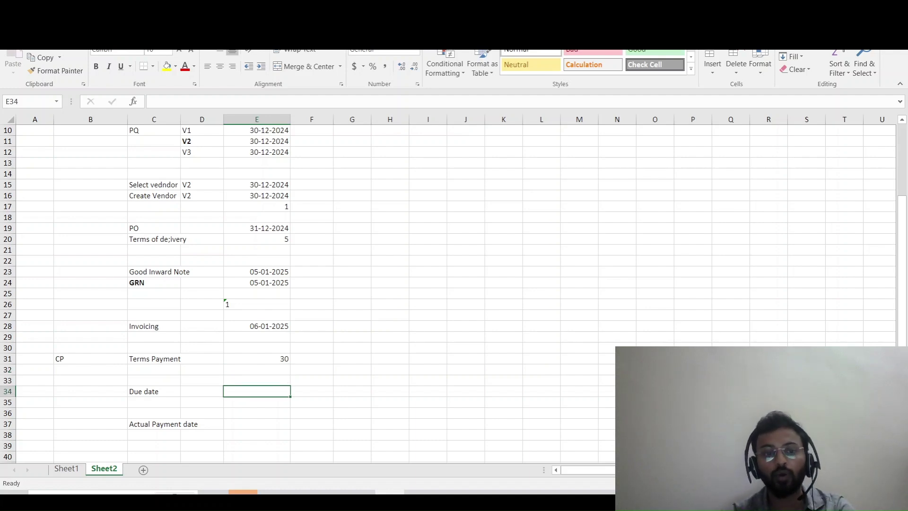
text(=)
key(Up)
key(Up)
key(Up)
key(Up)
key(Up)
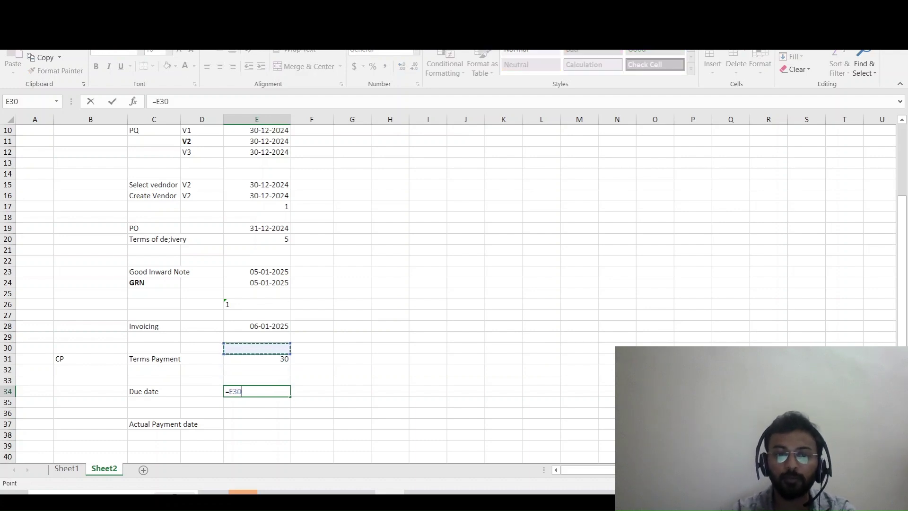
key(Up)
text(+)
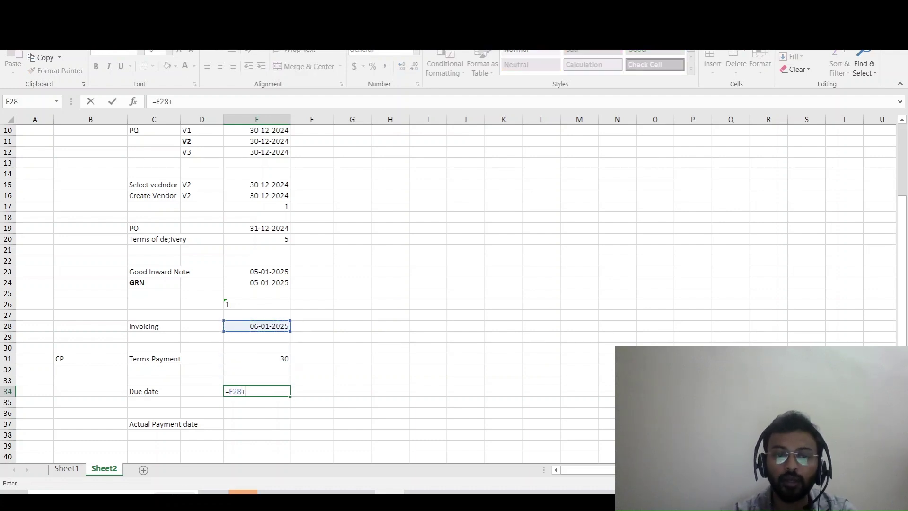
key(Up)
key(Up)
key(Up)
key(Return)
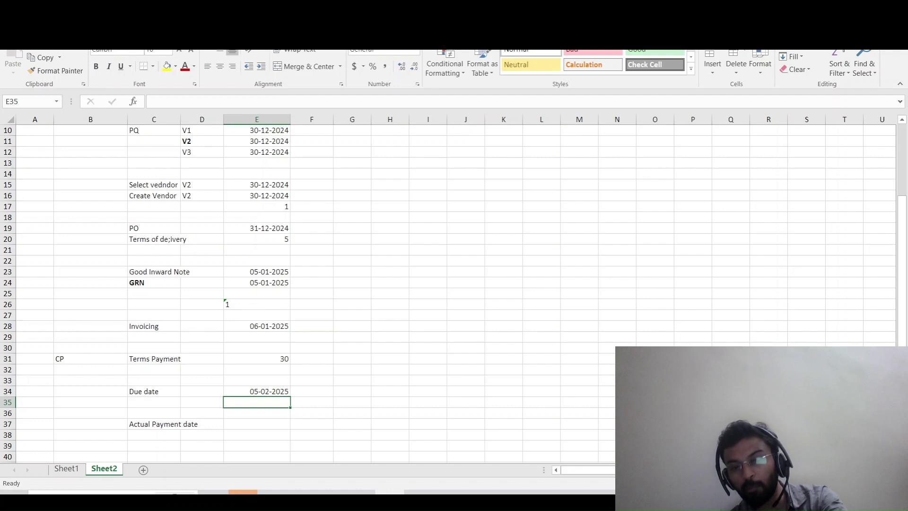
Enter a duration of 2 in cell E35, below the due date.
key(Down)
key(Down)
key(Up)
key(Up)
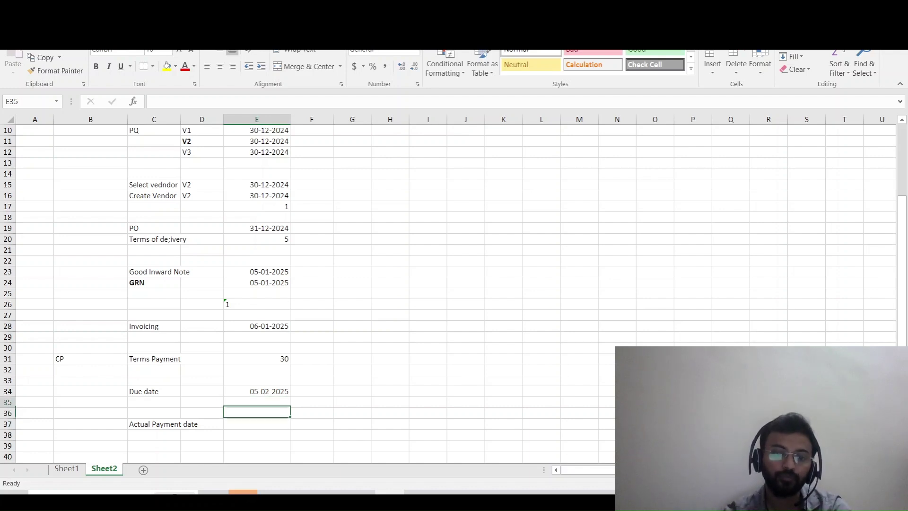
key(Down)
key(Up)
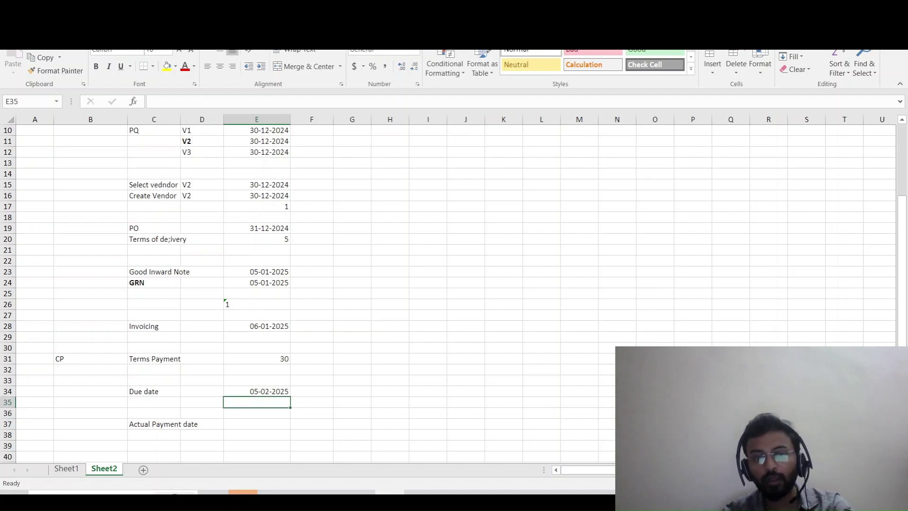
text(2)
key(Return)
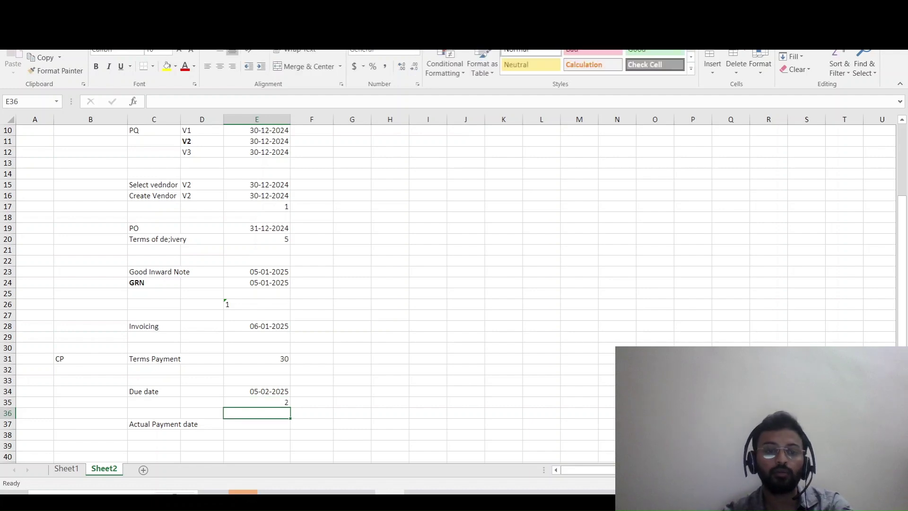
Enter +E34+E35 in cell E37 to calculate the Actual Payment date from the due date and duration.
key(Down)
text(+)
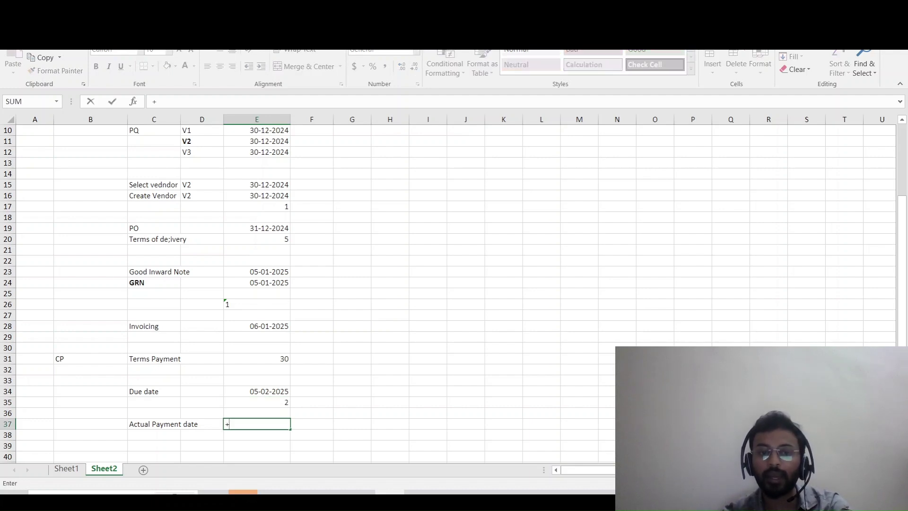
key(Up)
key(Up)
key(Up)
key(Up)
key(Down)
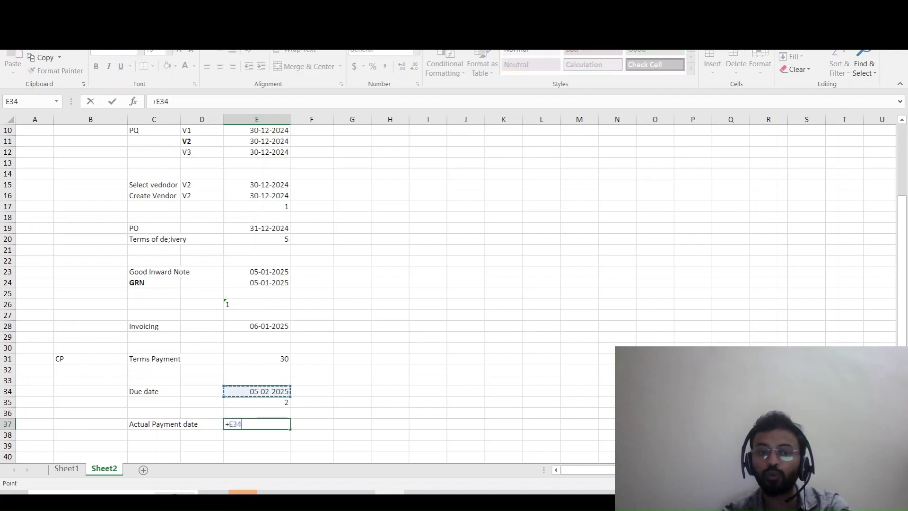
text(+)
key(Up)
key(Up)
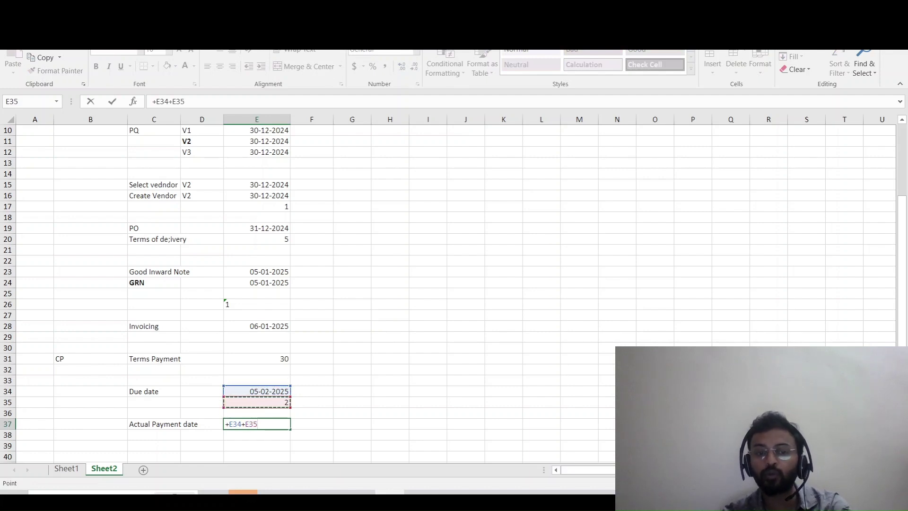
key(Return)
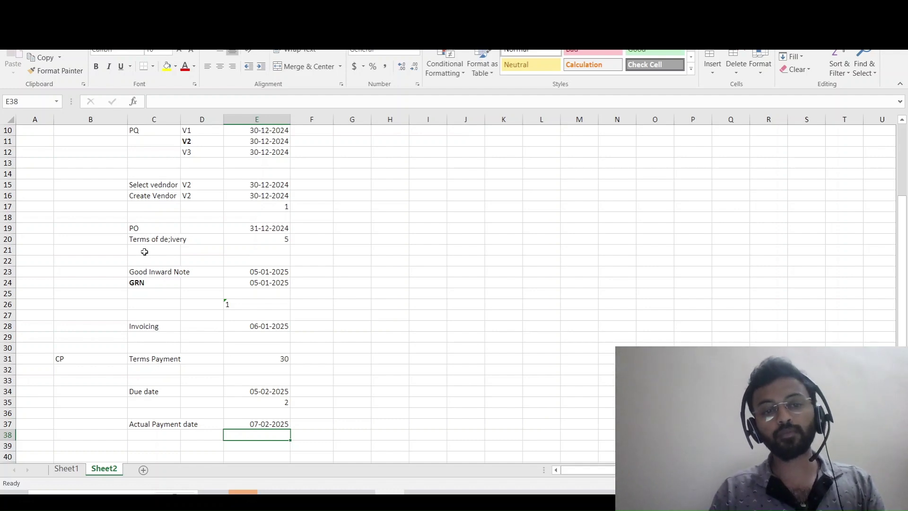
Make the GRN row 24 and the Actual Payment date row 37 bold.
click(148, 281)
key(shift+space)
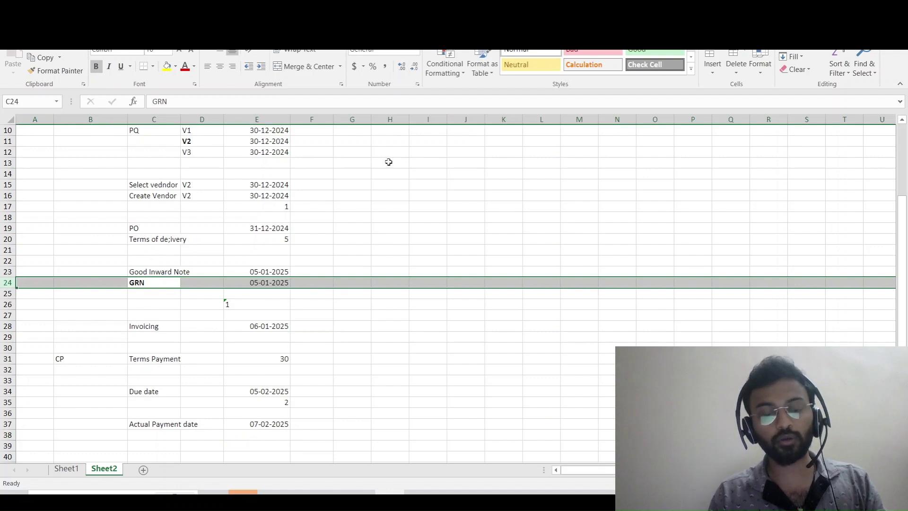
click(389, 171)
click(116, 422)
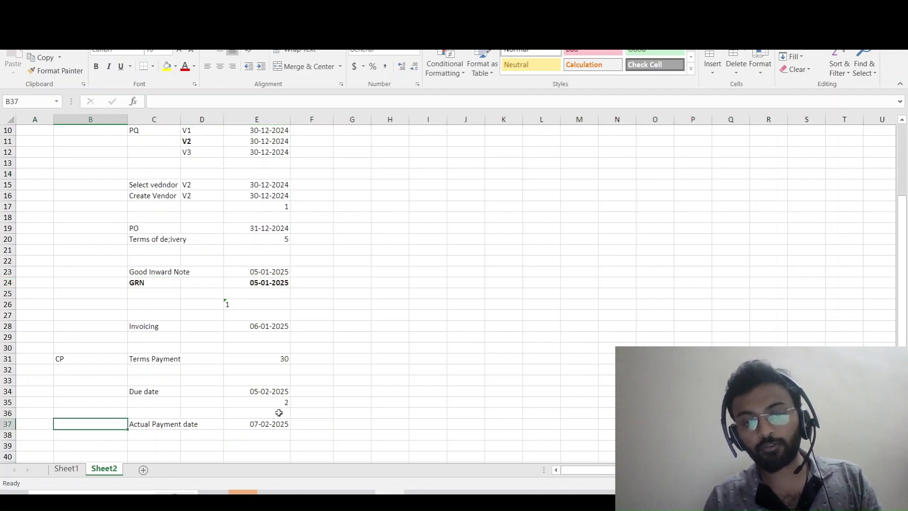
key(shift+space)
key(ctrl+b)
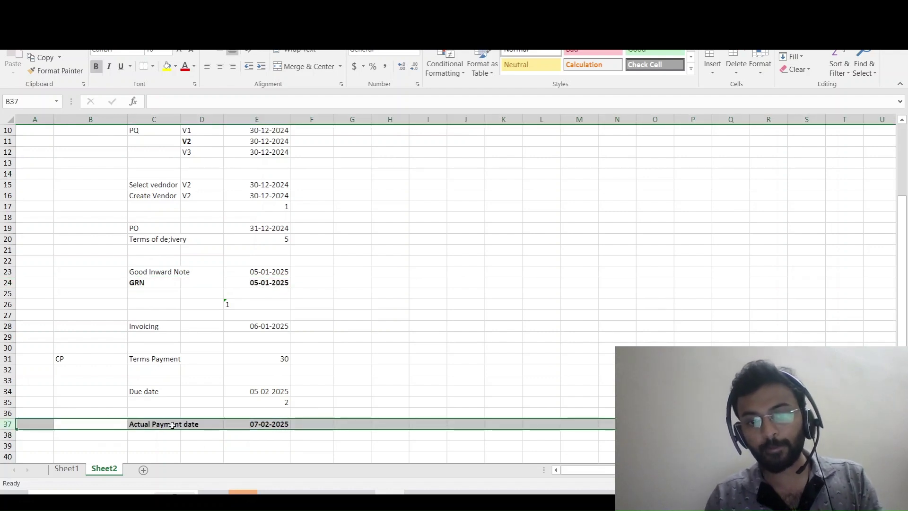
click(297, 423)
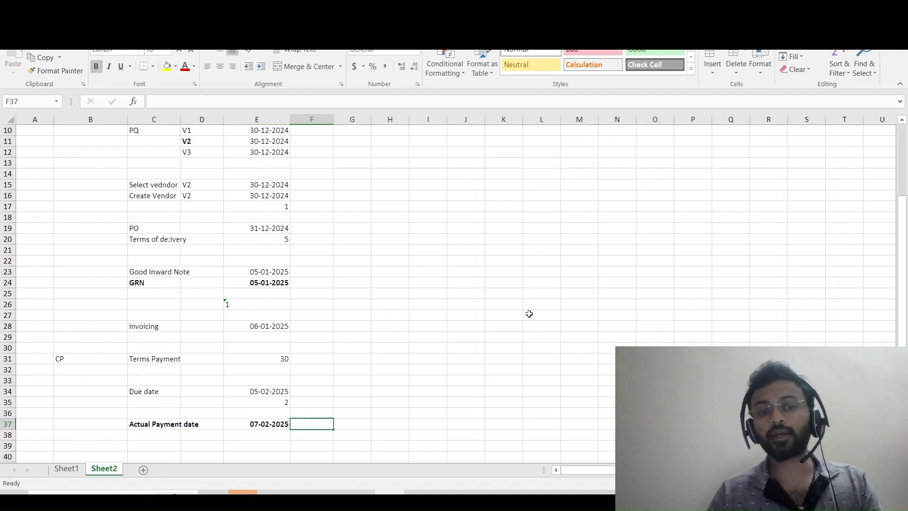
Enter =E37-E24 in cell G30 to calculate the days from GRN to actual payment, and make the result bold.
click(352, 349)
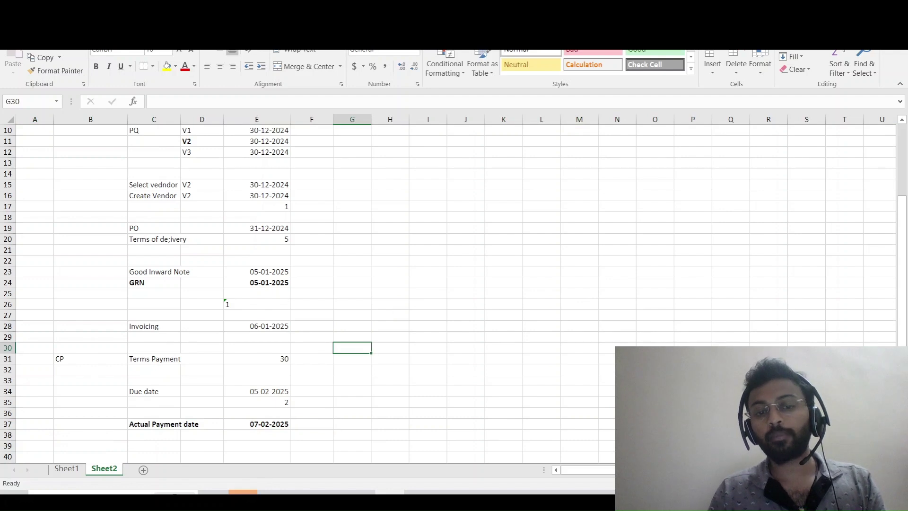
text(=)
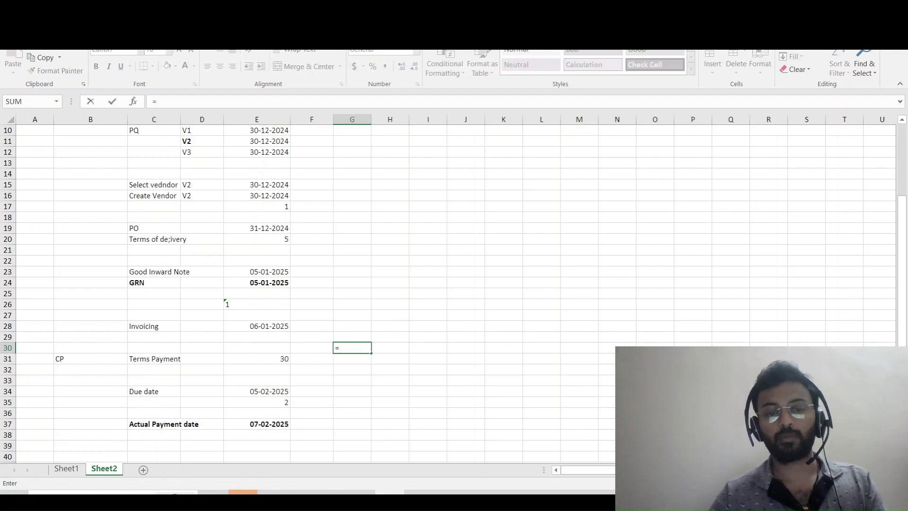
click(271, 422)
text(-)
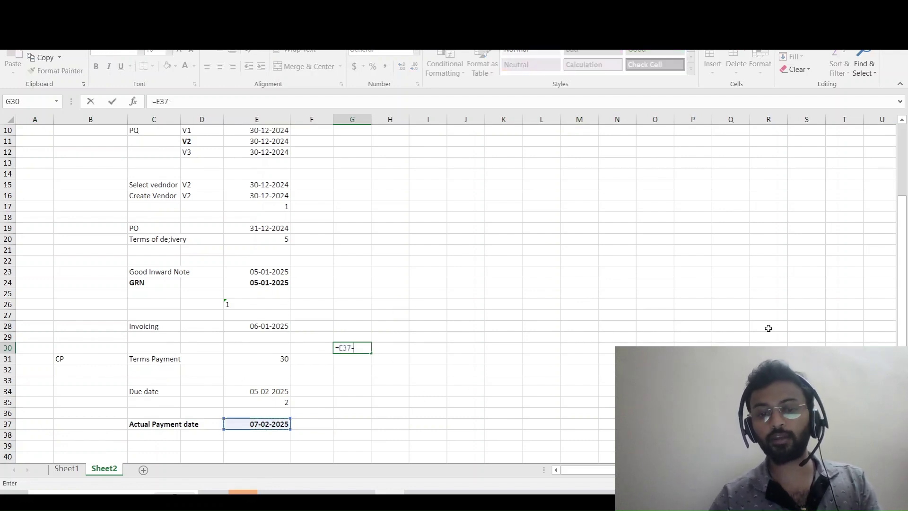
click(278, 283)
key(Return)
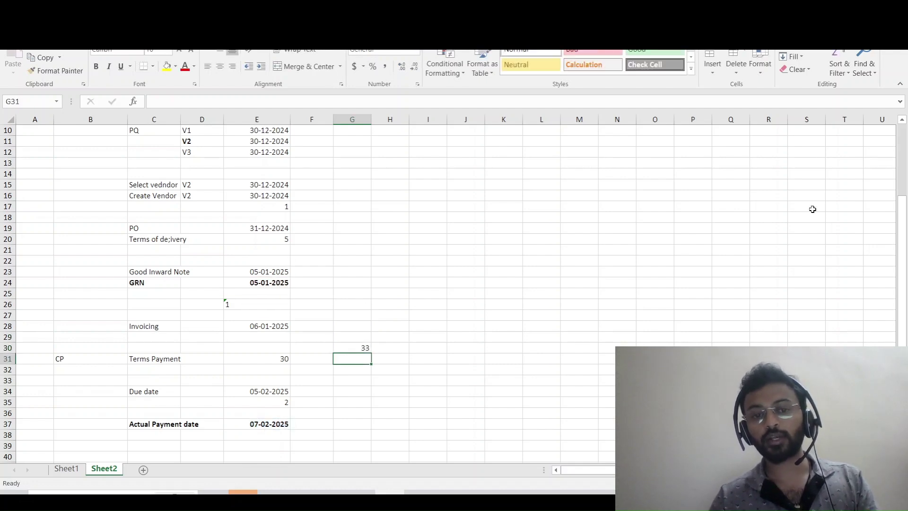
key(Up)
key(ctrl+b)
ctrl+click(812, 209)
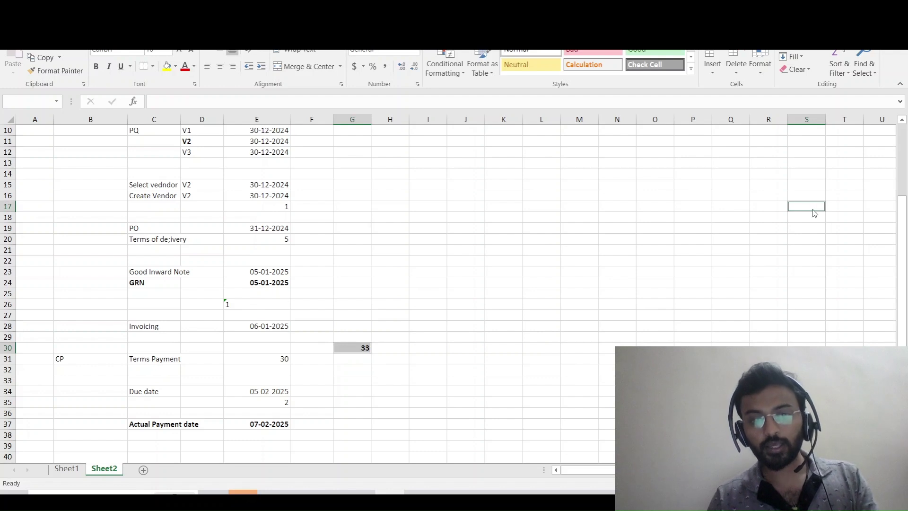
key(ctrl+c)
key(Return)
Move the bold days calculation from cell G30 to cell E40, below the Actual Payment date.
key(Down)
key(Left)
key(Left)
key(Left)
key(Left)
key(Left)
key(Left)
key(Left)
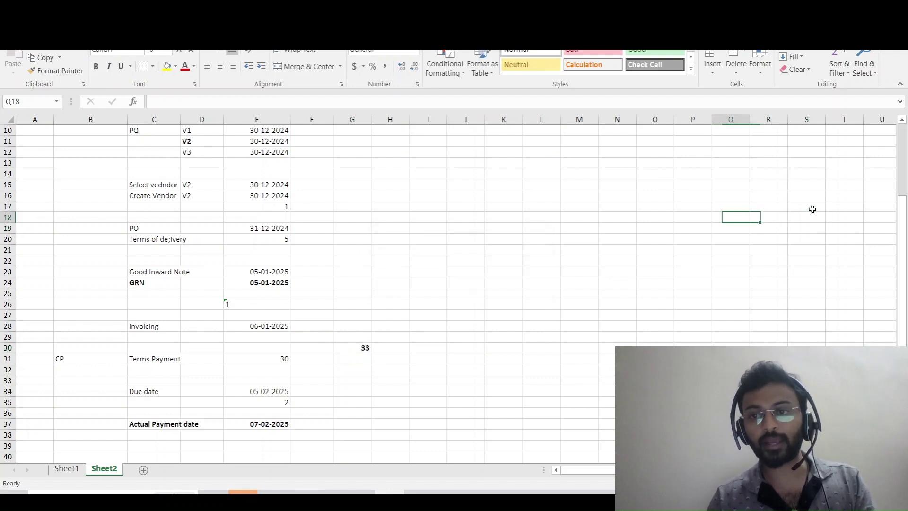
key(Left)
key(Left)
key(Left)
key(Left)
key(Left)
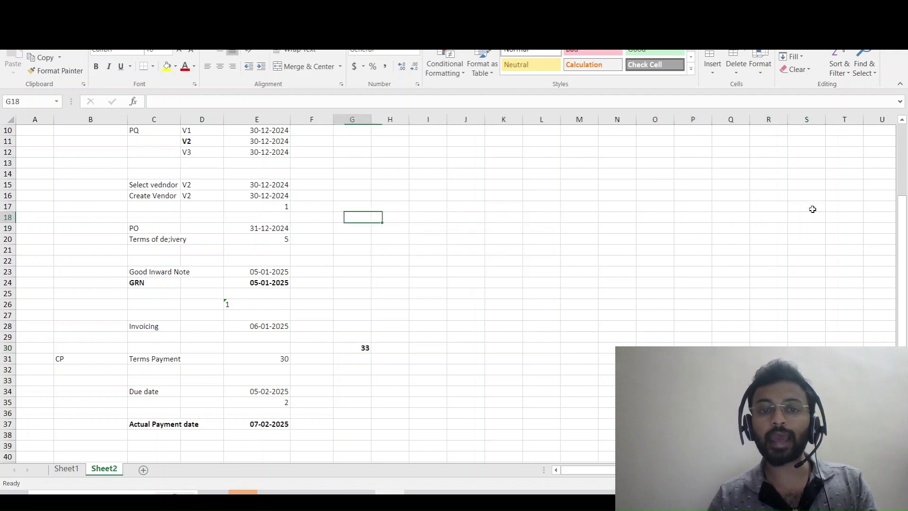
key(Down)
key(Down)
key(Down)
key(Down)
key(Down)
key(Down)
key(Down)
key(Down)
key(Down)
key(Down)
key(Down)
key(Down)
key(ctrl+c)
key(ctrl+Down)
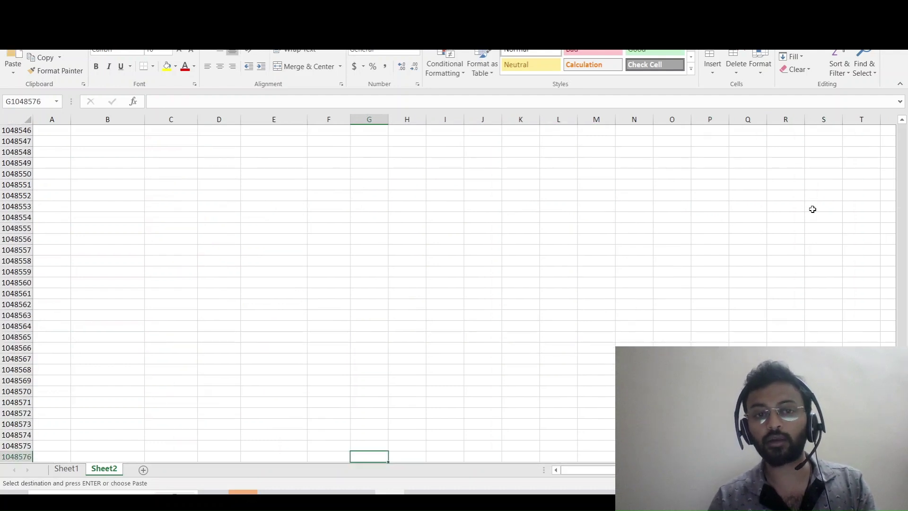
key(ctrl+Left)
key(Right)
key(Right)
key(Right)
key(Right)
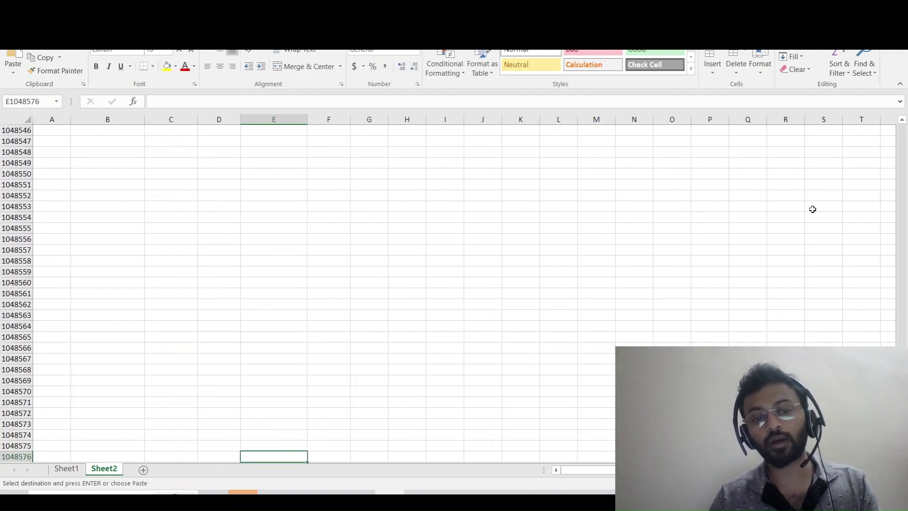
key(ctrl+Up)
key(Down)
key(Down)
key(Down)
key(Return)
Label the days calculation "Vendor Payment cycle" in cell C40 and make the label bold.
key(Left)
key(Left)
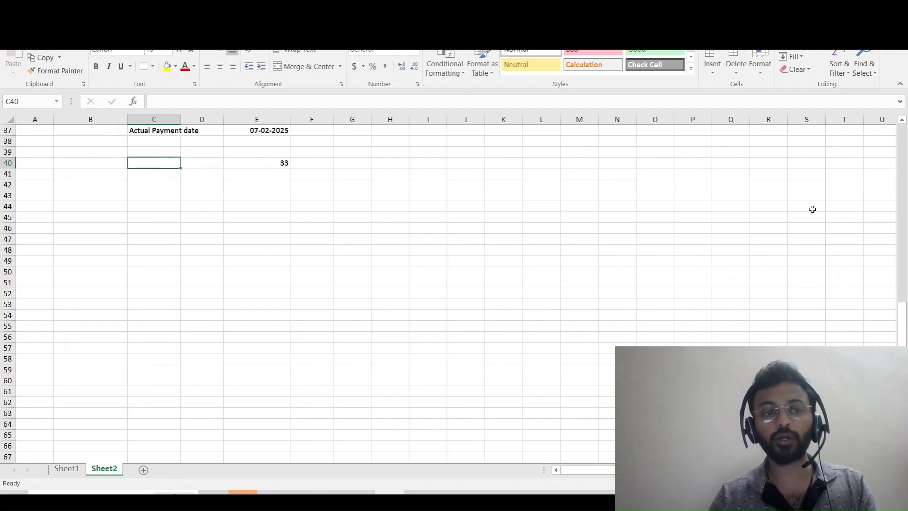
text(Vendor )
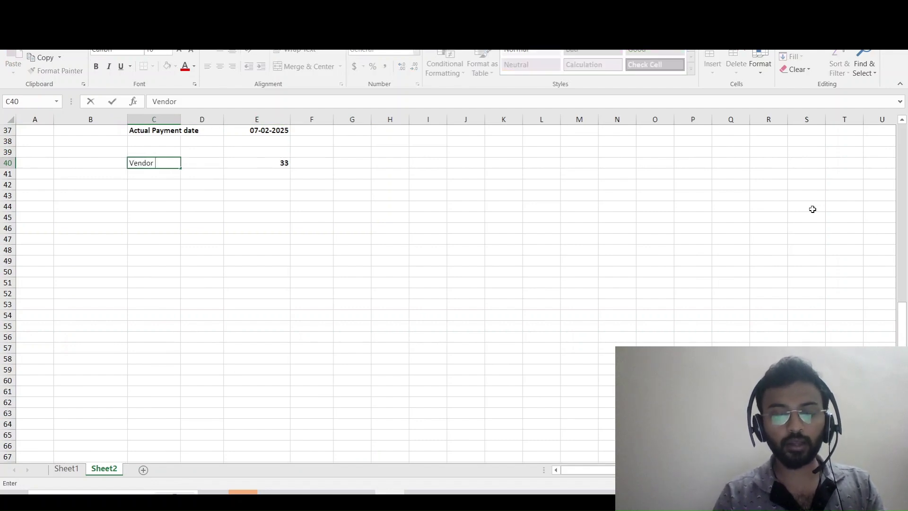
text(Payme t c)
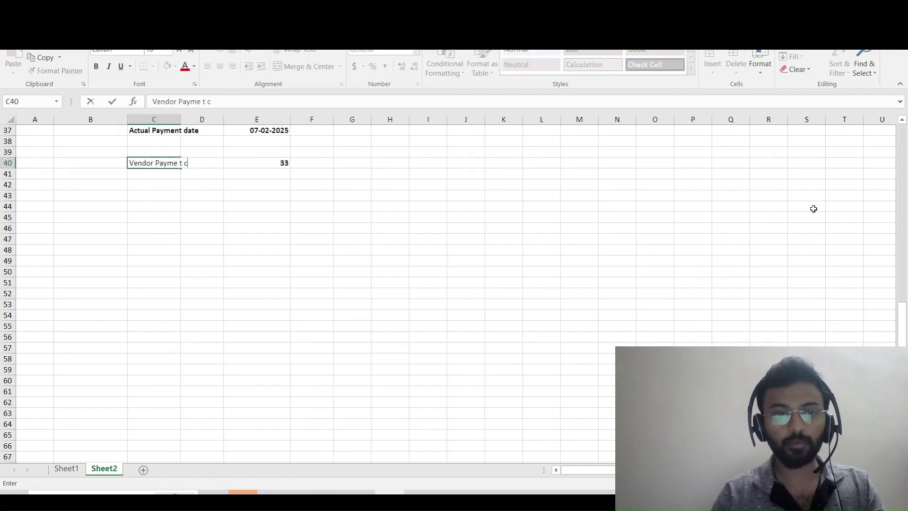
key(BackSpace)
key(BackSpace)
key(BackSpace)
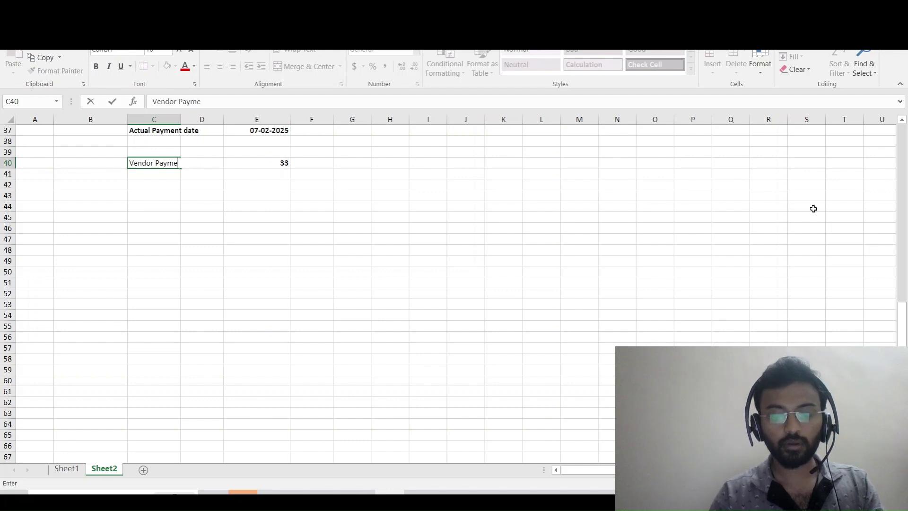
text(nt cycle)
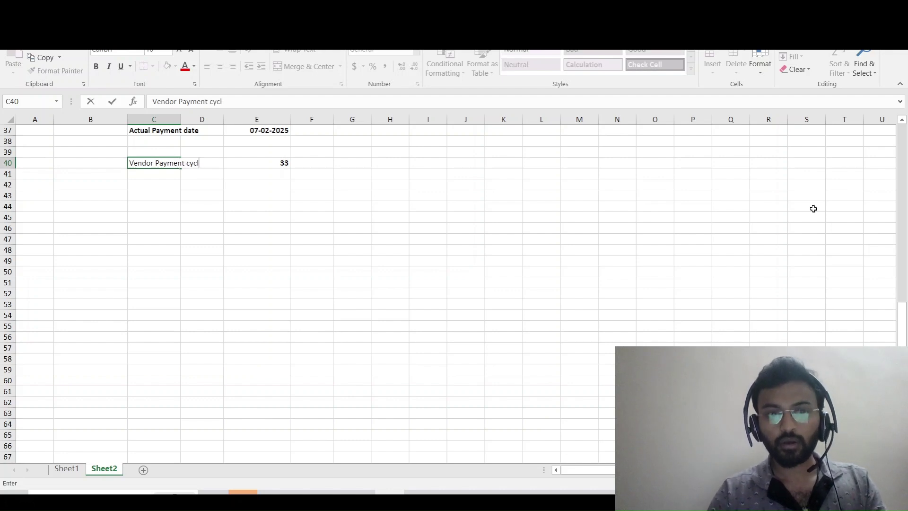
key(Return)
key(Up)
key(ctrl+b)
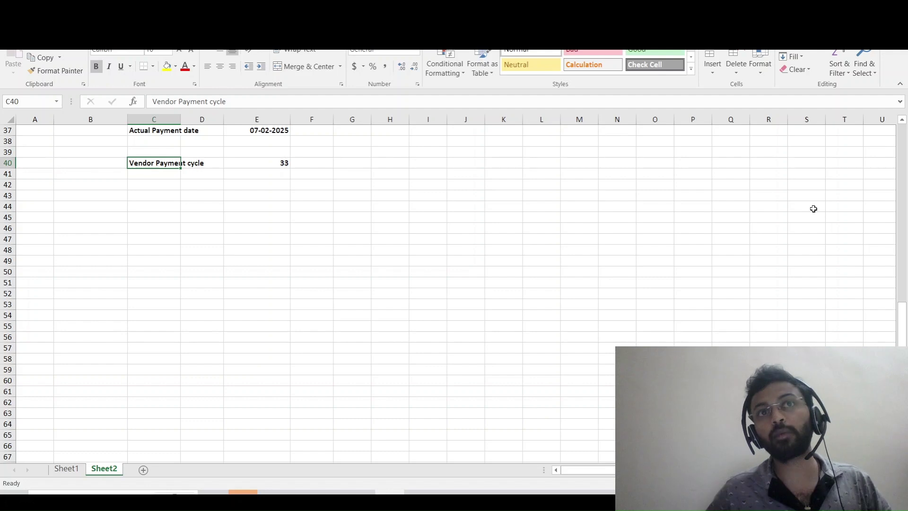
Make the Outflow/P2P and Inflow/O2C headings in C3:G5 bold.
scroll(304, 331, up, 12)
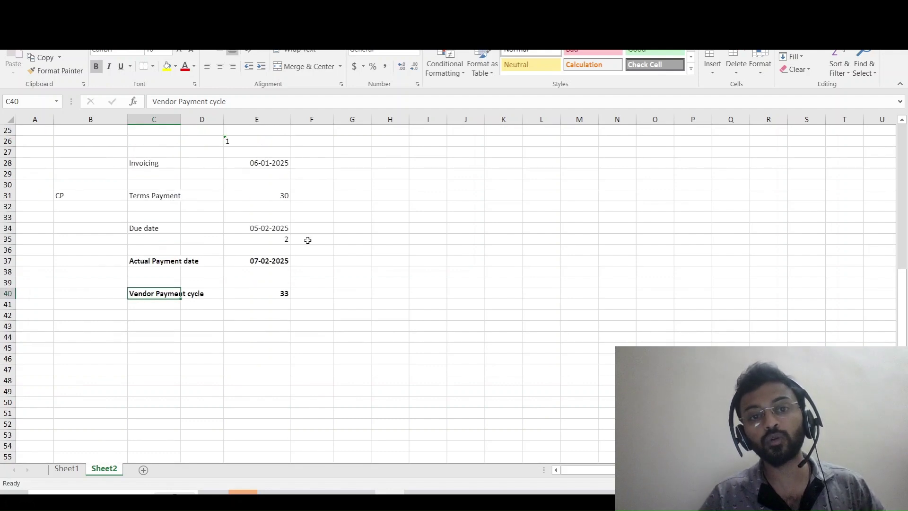
click(345, 190)
drag(345, 163, 336, 273)
scroll(308, 351, down, 7)
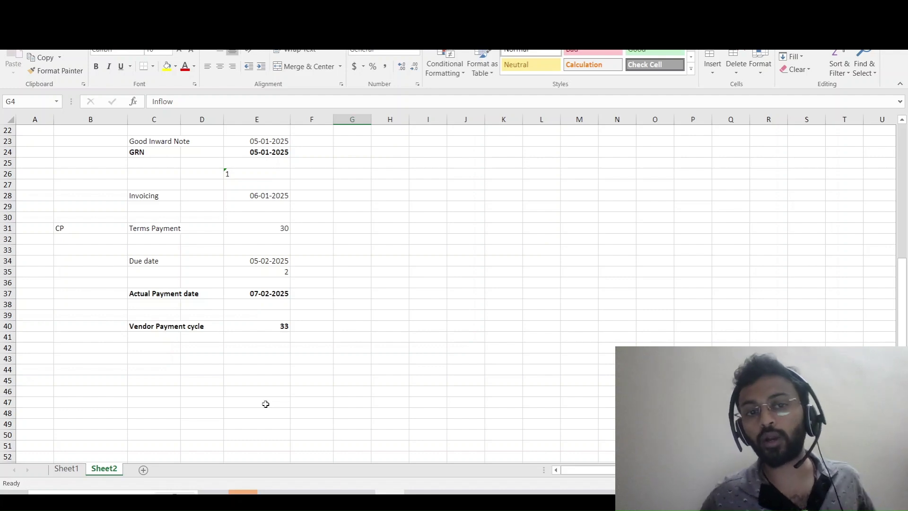
scroll(99, 427, up, 7)
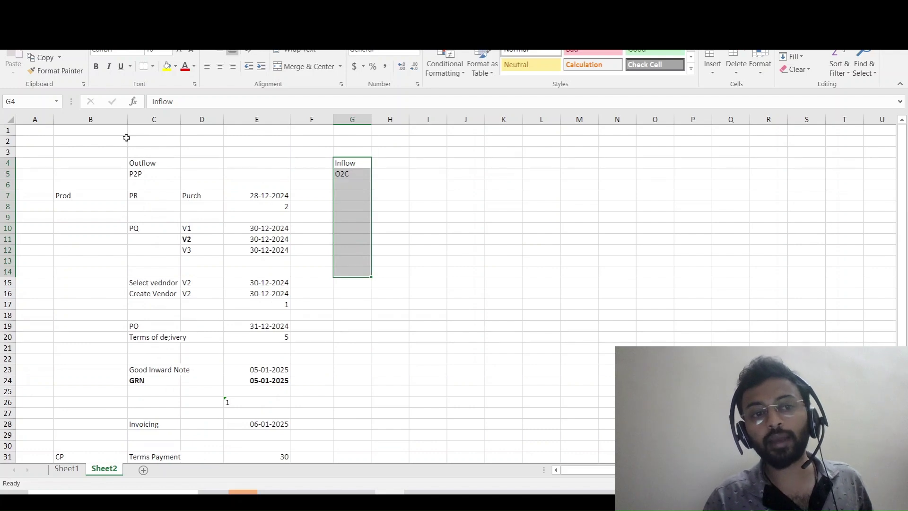
drag(130, 152, 362, 176)
key(ctrl+b)
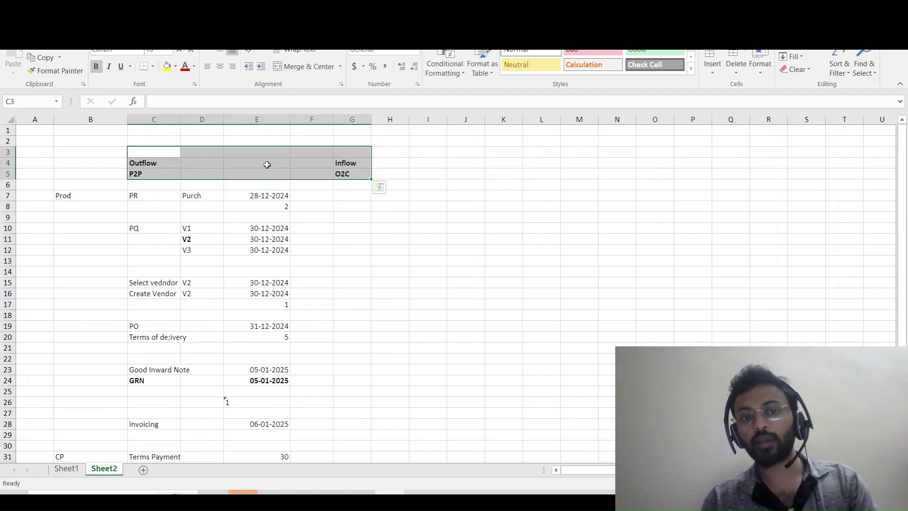
scroll(294, 229, down, 10)
scroll(261, 268, up, 10)
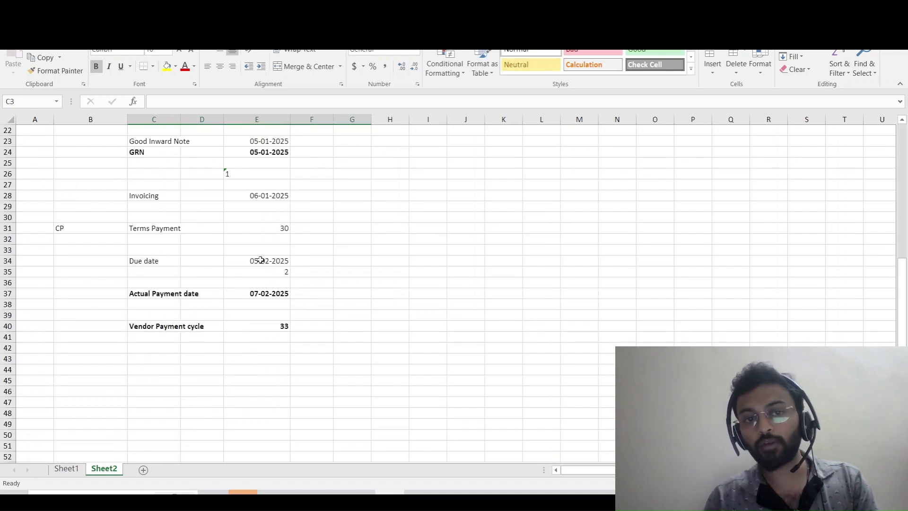
drag(350, 163, 347, 189)
click(353, 208)
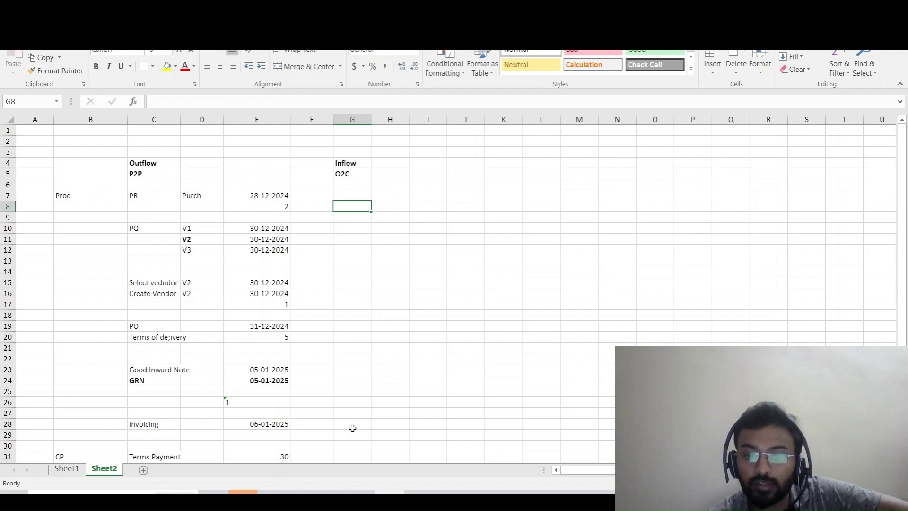
Switch to Finance and Operations and open Cash flow forecast setup in the Cash and bank management module.
click(361, 496)
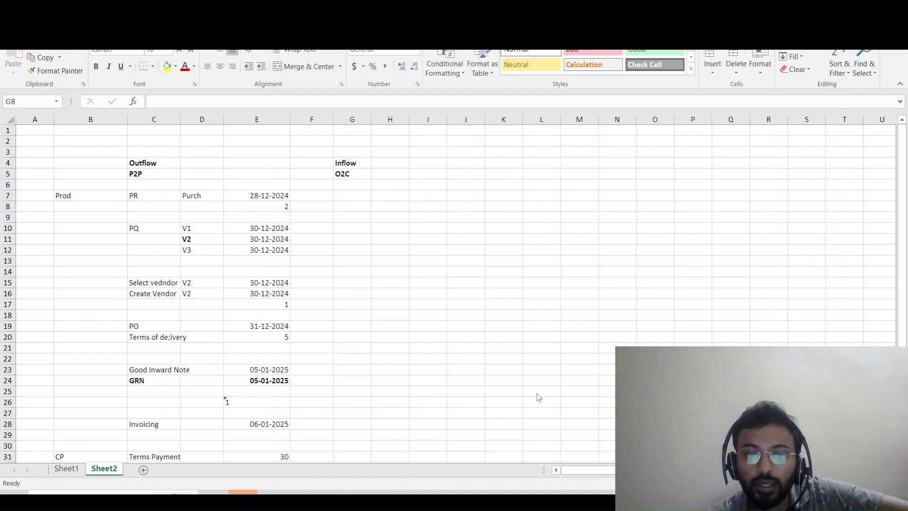
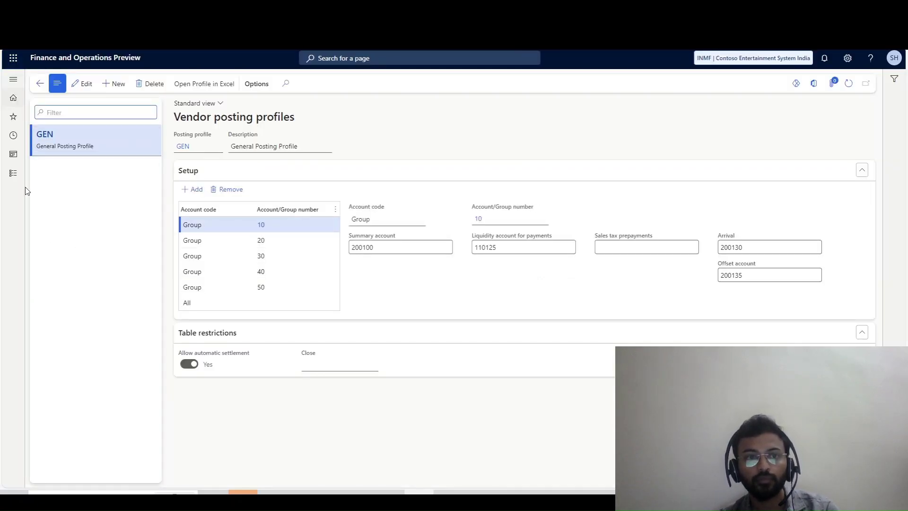
click(13, 173)
scroll(45, 373, down, 3)
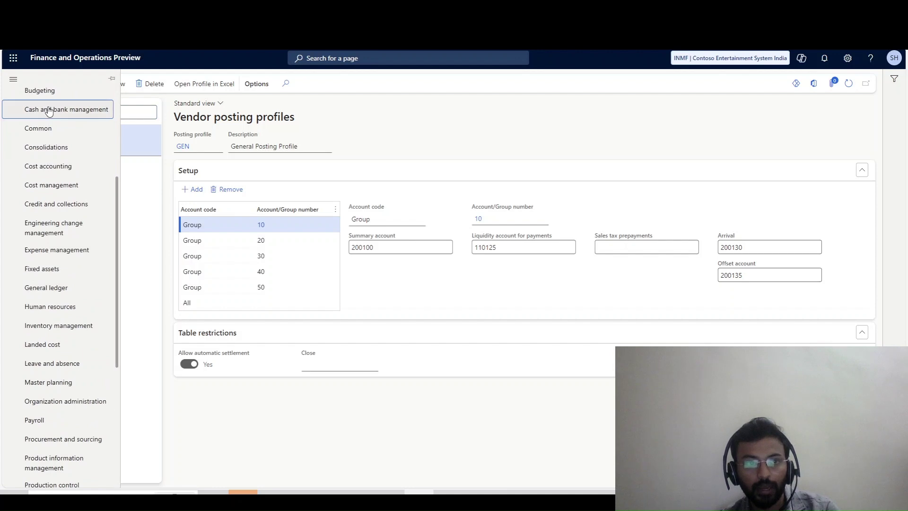
click(66, 109)
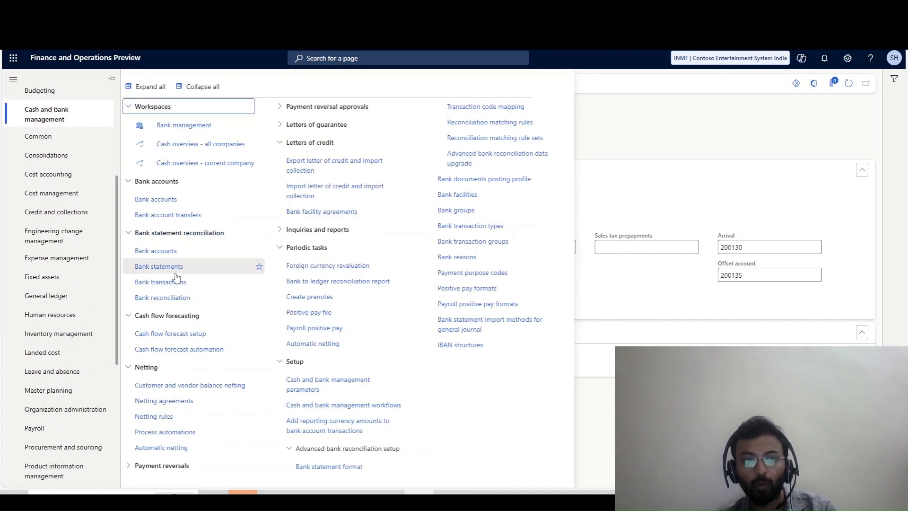
click(183, 334)
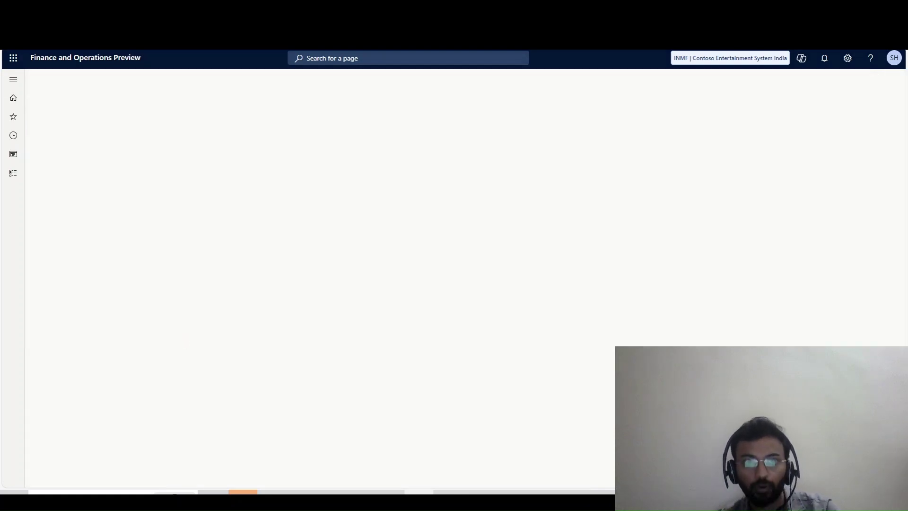
right_click(199, 47)
click(270, 85)
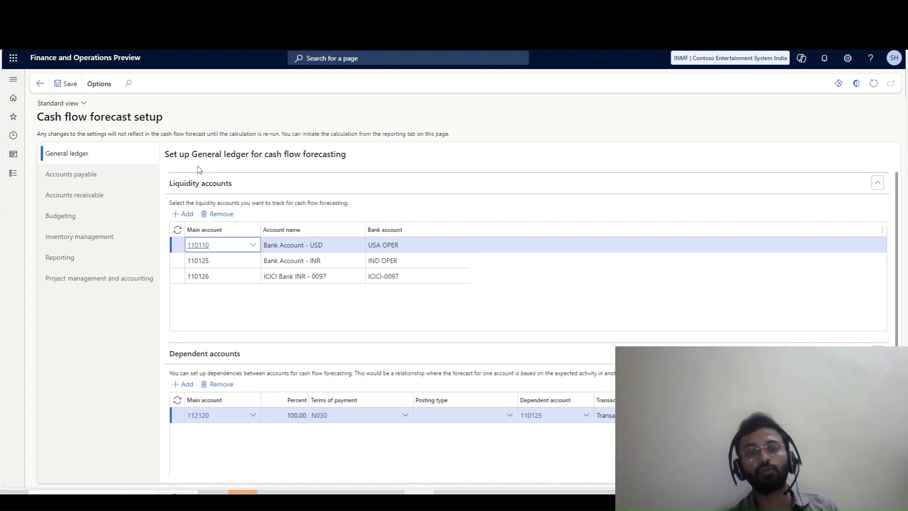
click(173, 387)
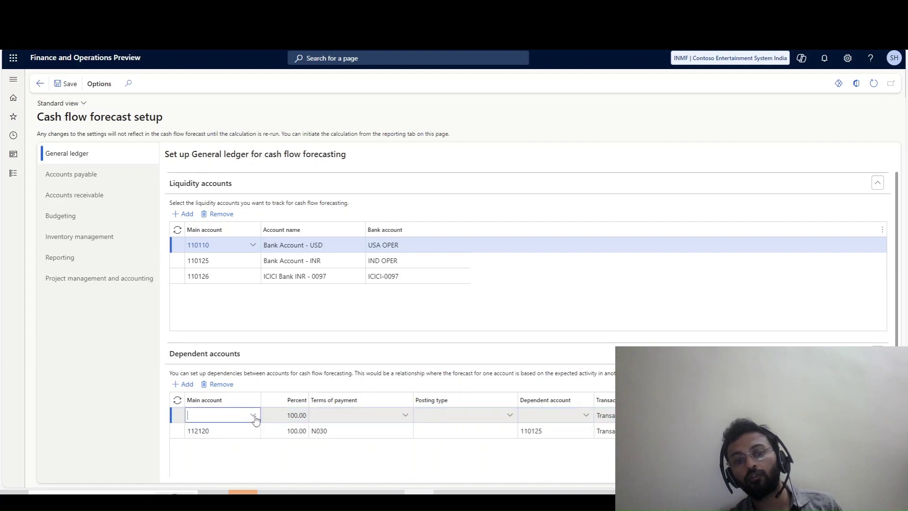
click(254, 417)
click(254, 416)
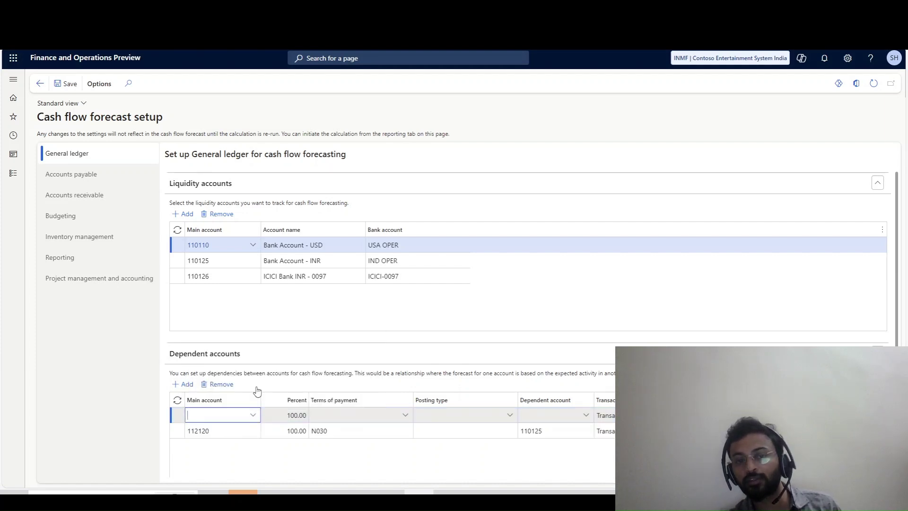
click(230, 384)
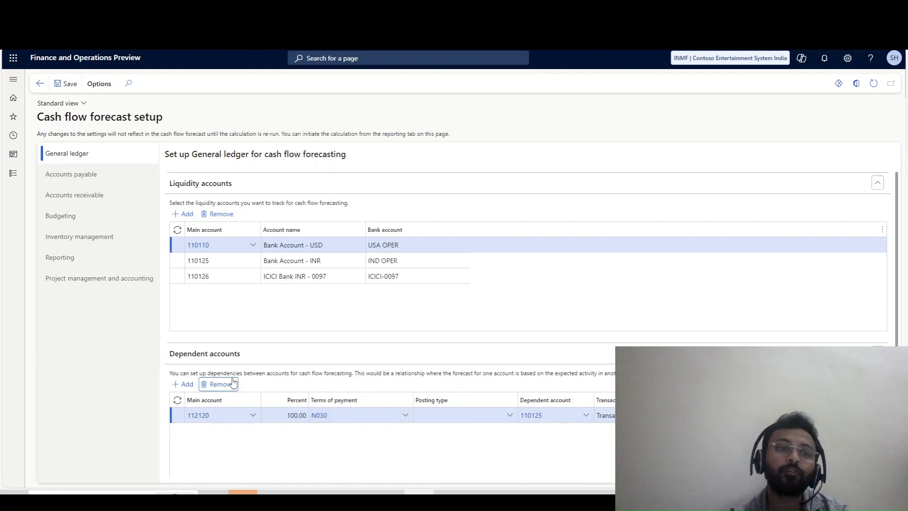
Open the Accounts payable forecast settings, and switch to the Excel worksheet to review the outflow stages through the vendor payment cycle.
click(97, 179)
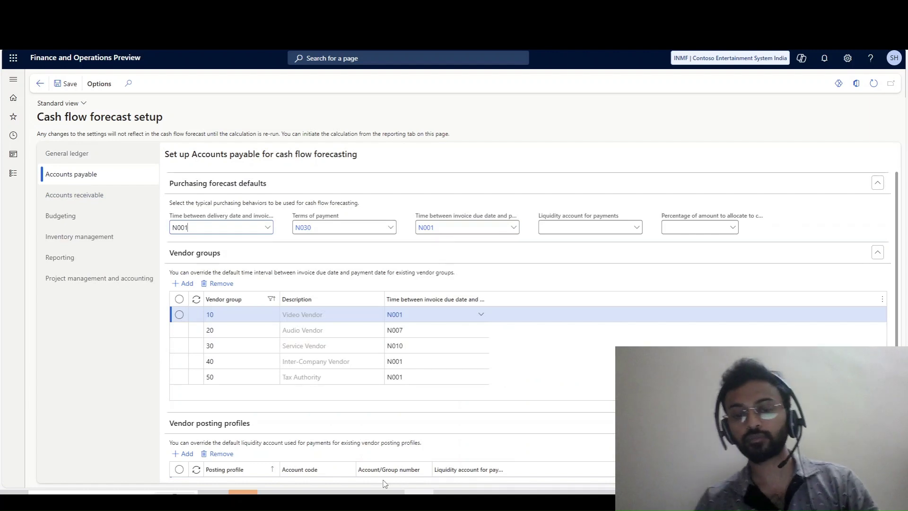
click(389, 497)
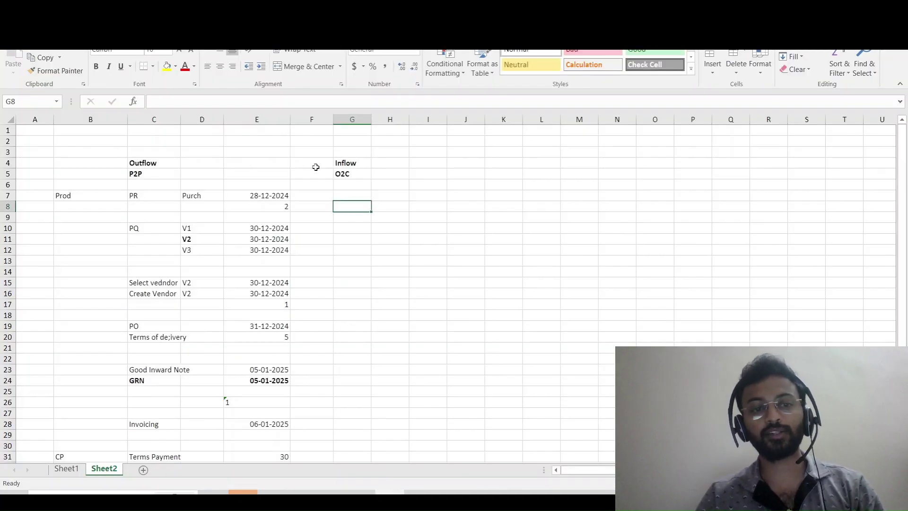
scroll(201, 377, down, 2)
scroll(223, 399, up, 2)
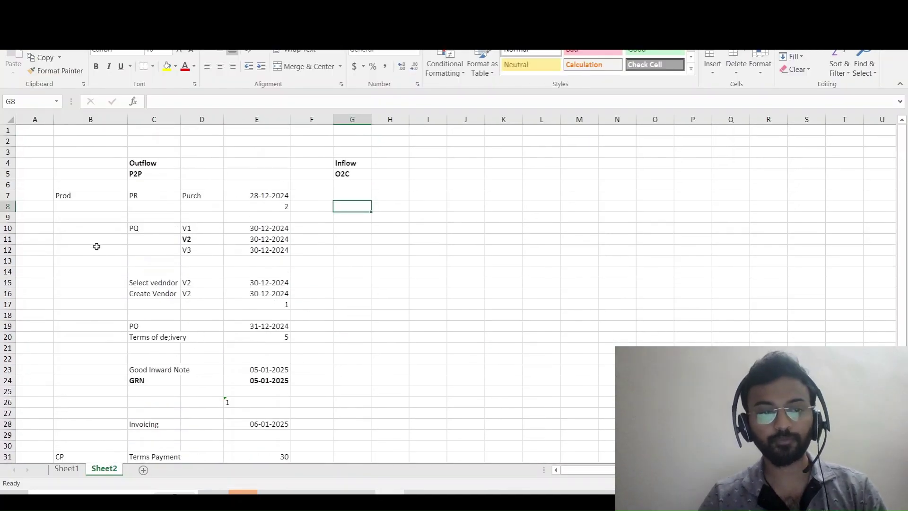
scroll(134, 298, down, 1)
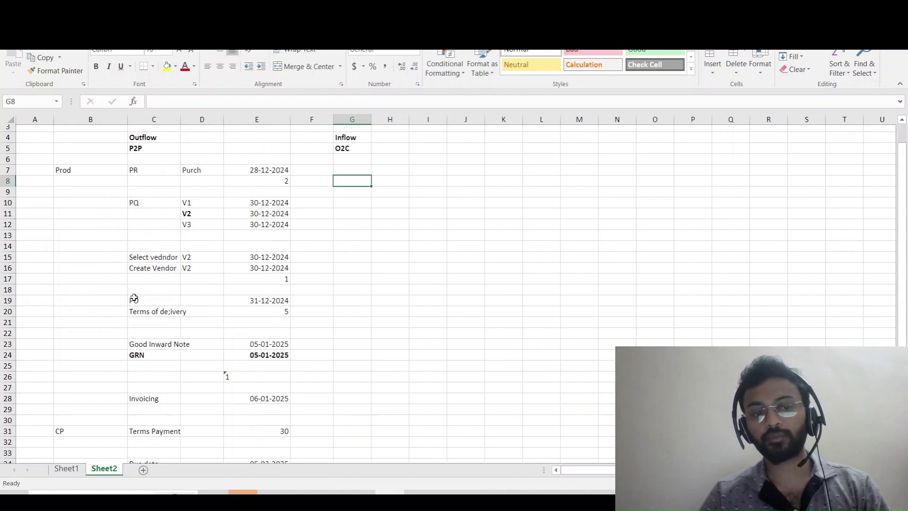
scroll(134, 298, down, 1)
drag(144, 353, 265, 358)
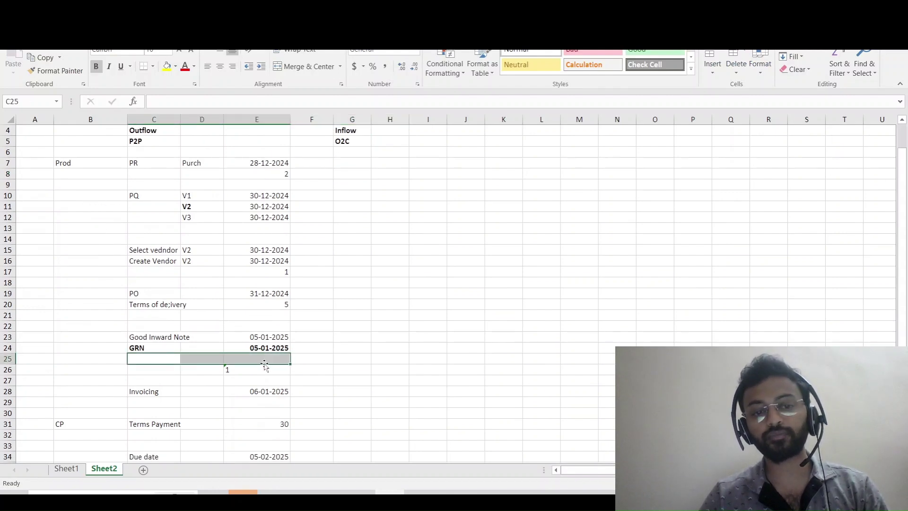
scroll(146, 354, down, 7)
scroll(147, 354, up, 1)
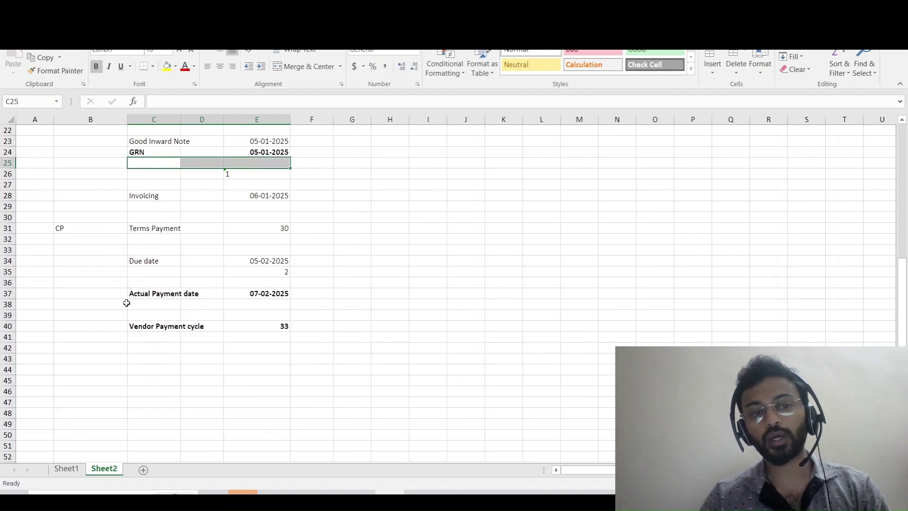
drag(124, 291, 352, 315)
click(135, 326)
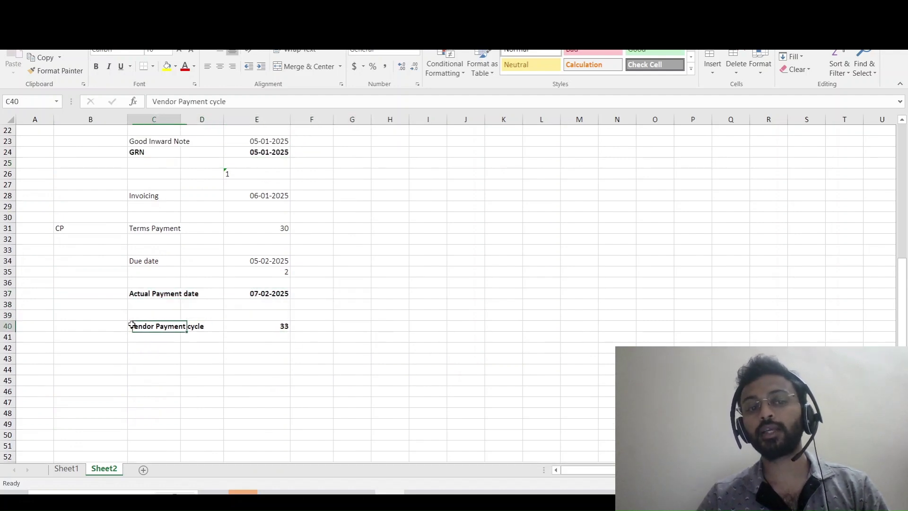
scroll(149, 372, up, 2)
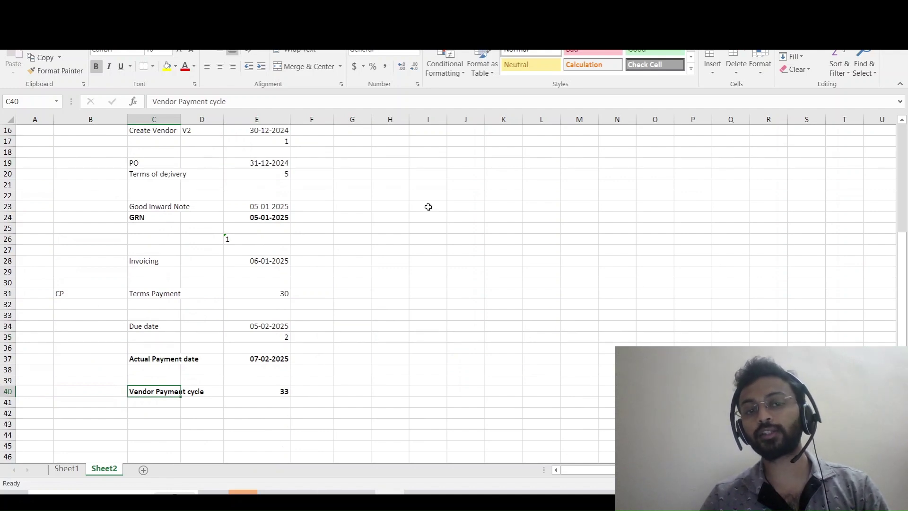
Compare the time between delivery date and invoice date in Finance and Operations with the GRN and Invoicing rows in the Excel worksheet.
key(alt+Tab)
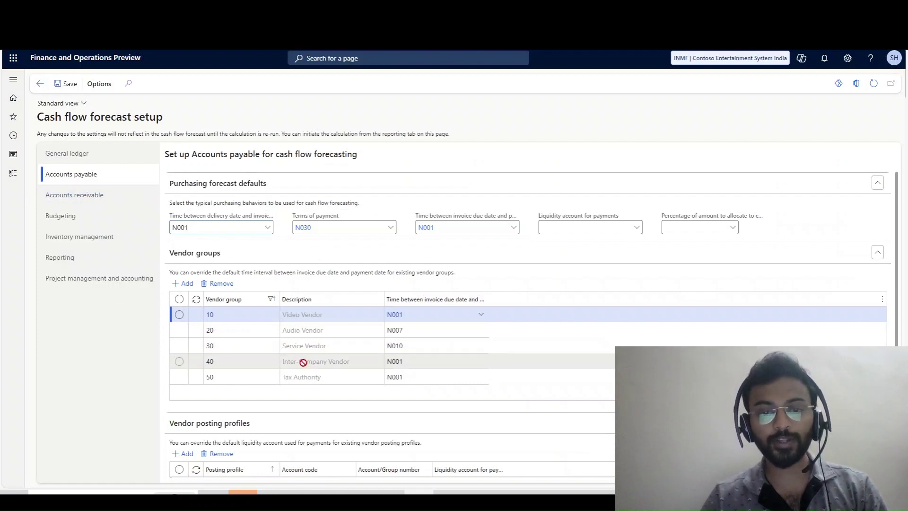
scroll(304, 363, down, 1)
scroll(303, 373, up, 1)
mouse_move(206, 215)
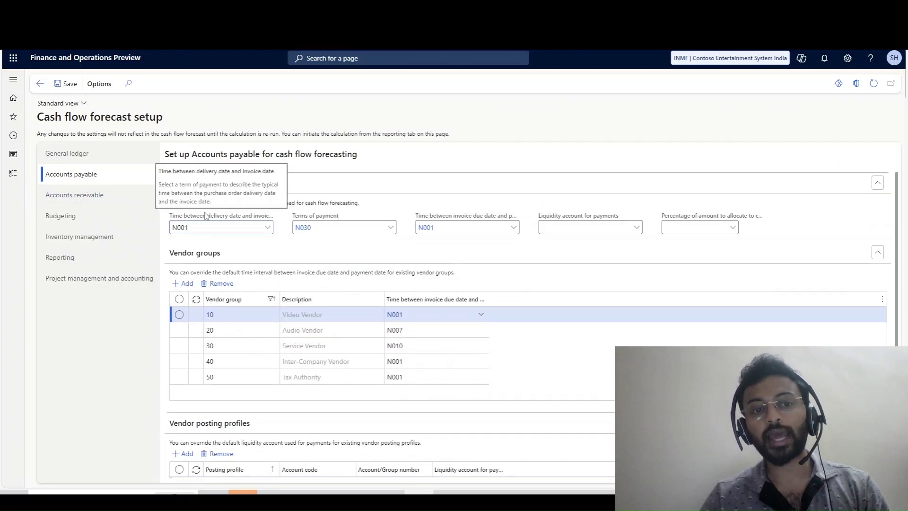
key(alt+Tab)
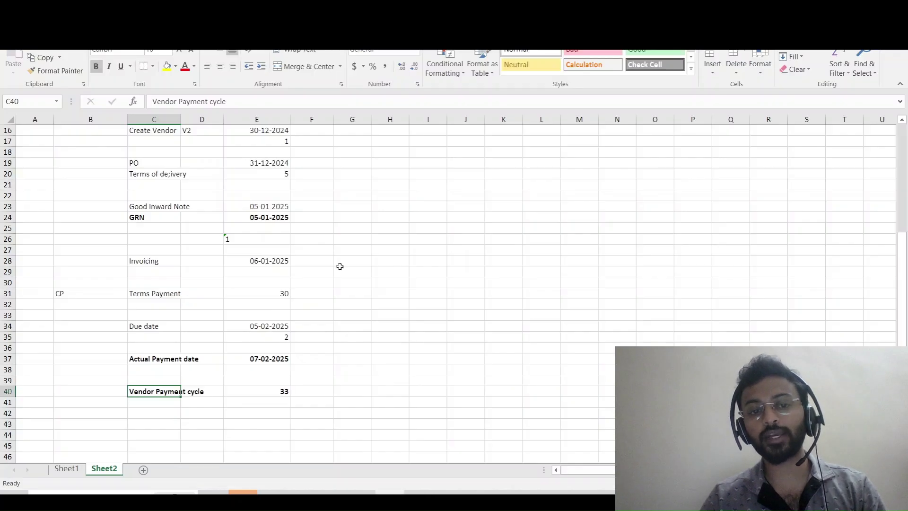
click(227, 238)
click(257, 218)
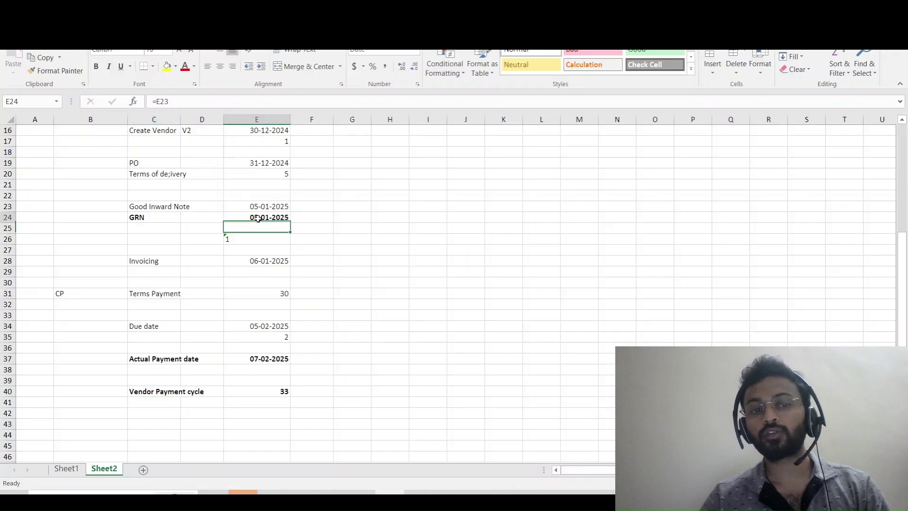
click(318, 218)
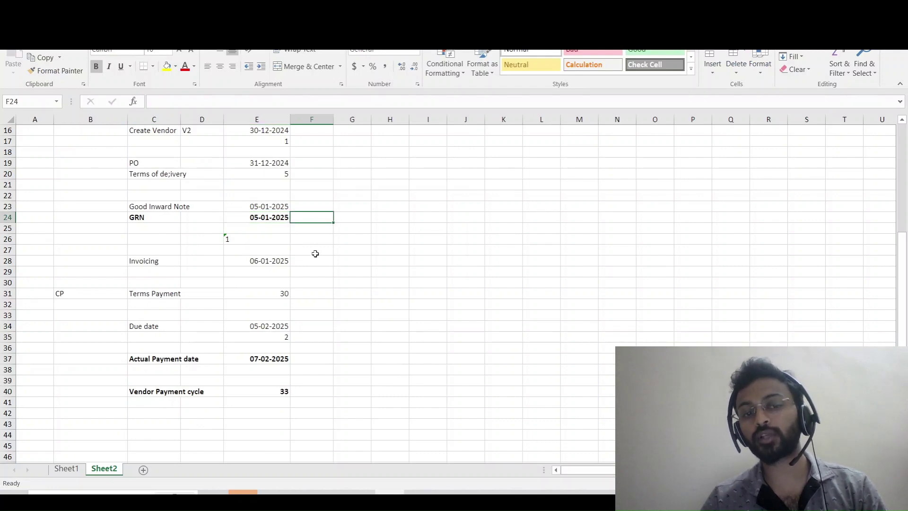
drag(315, 253, 332, 263)
click(329, 266)
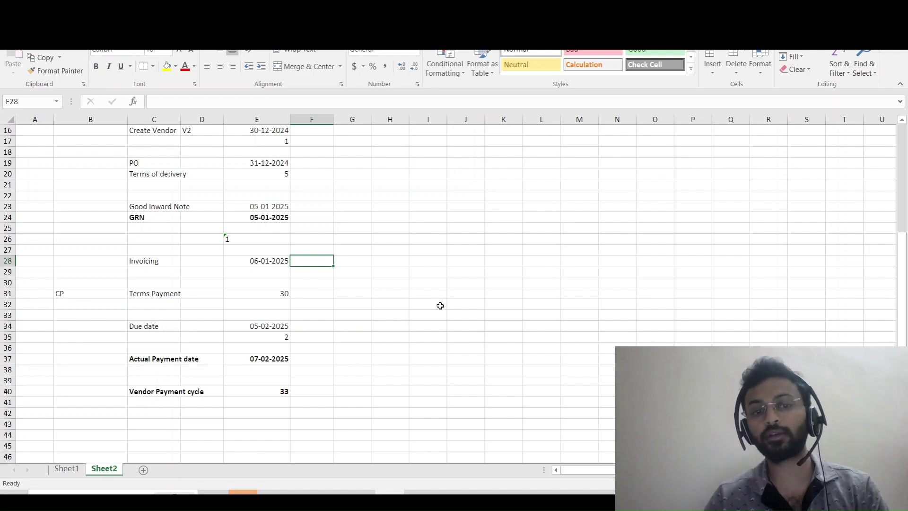
Compare the terms of payment and invoice-due-to-payment interval in Finance and Operations with the Terms Payment row in the Excel worksheet.
key(alt+Tab)
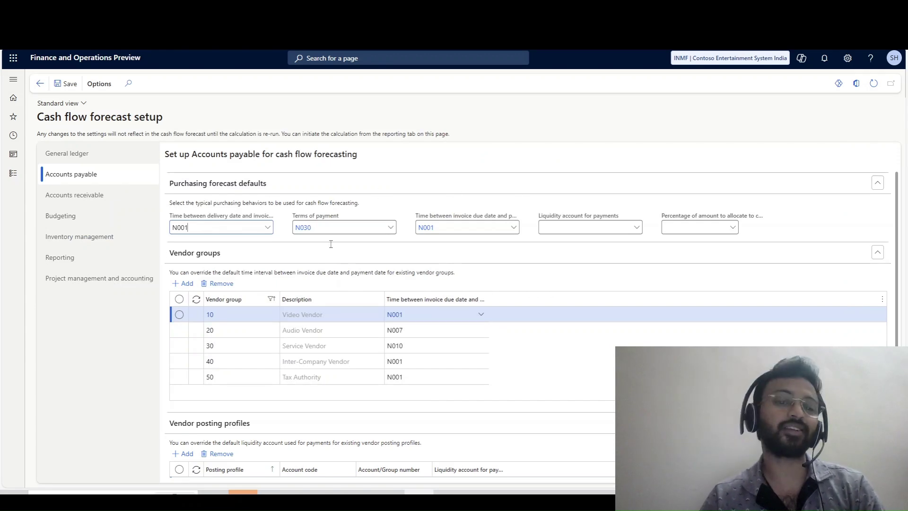
key(alt+Tab)
drag(263, 299, 246, 292)
key(alt+Tab)
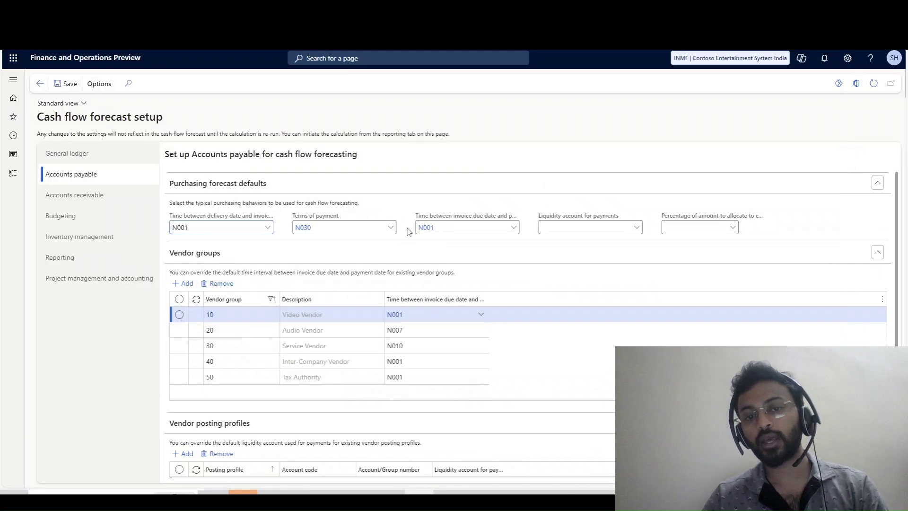
scroll(589, 223, down, 1)
scroll(568, 251, up, 1)
mouse_move(430, 218)
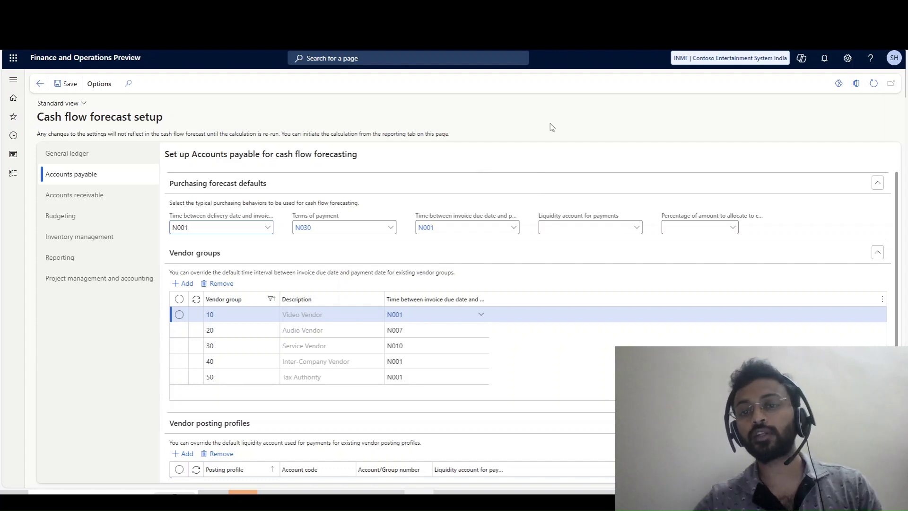
Try 110125 (Bank Account - INR) as the default liquidity account for payments, and clear the field again.
click(636, 229)
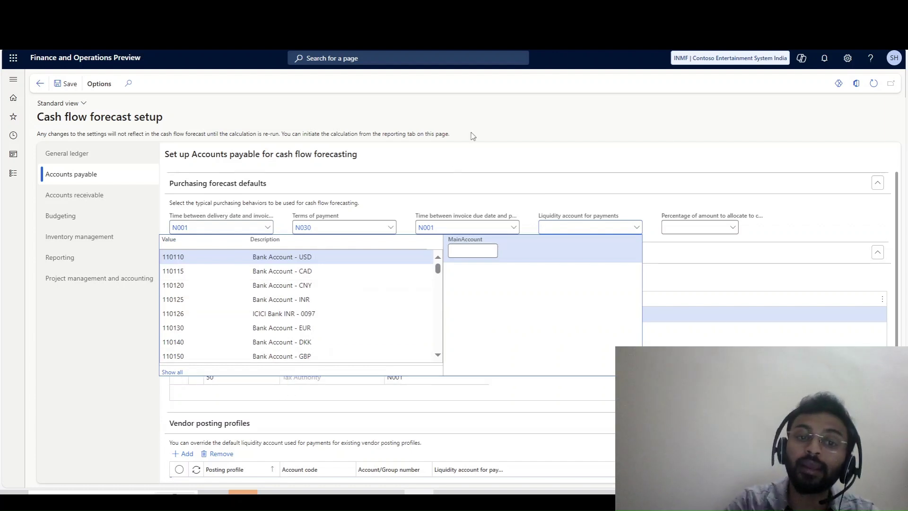
click(247, 302)
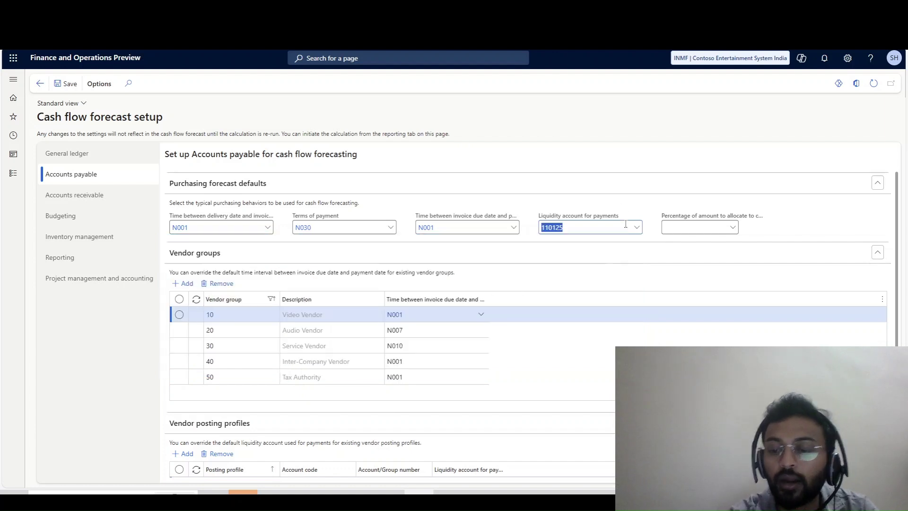
key(BackSpace)
key(Tab)
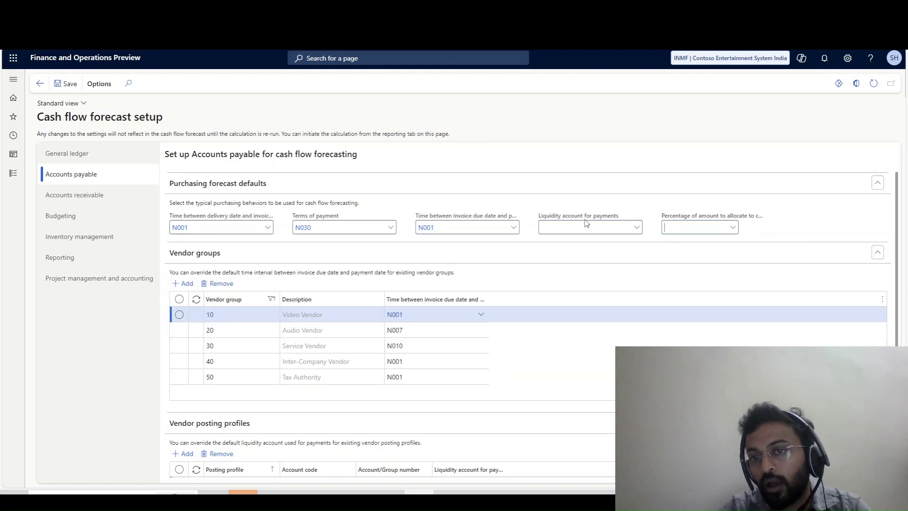
Check which allocation keys are available for the percentage of amount to allocate to the cash flow forecast.
click(731, 230)
mouse_move(741, 218)
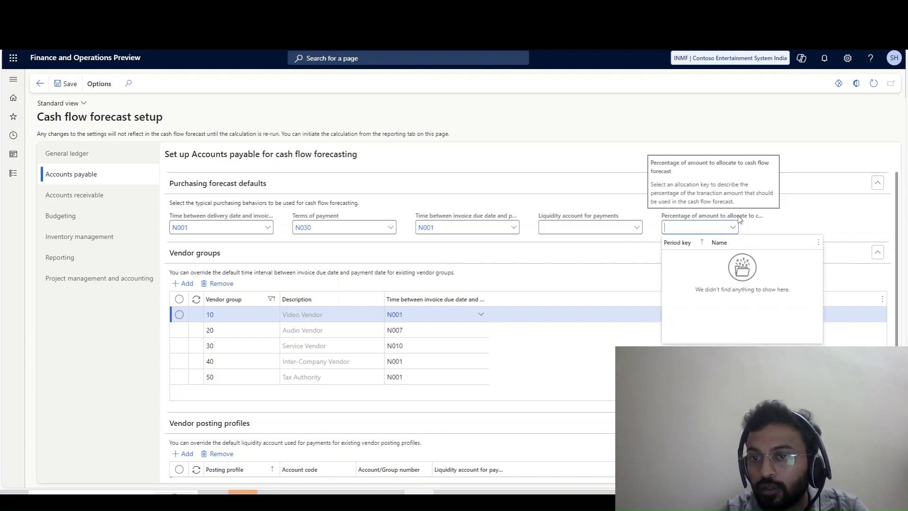
click(859, 219)
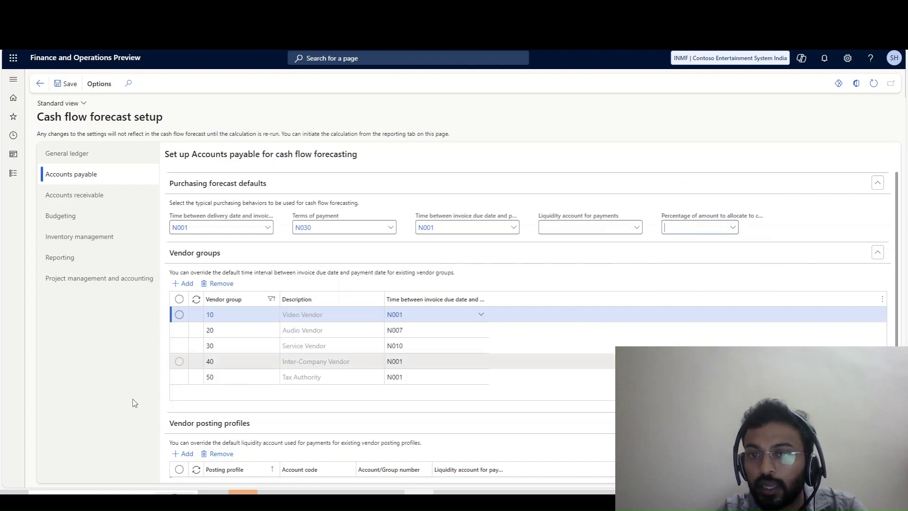
scroll(529, 342, down, 2)
scroll(235, 353, up, 1)
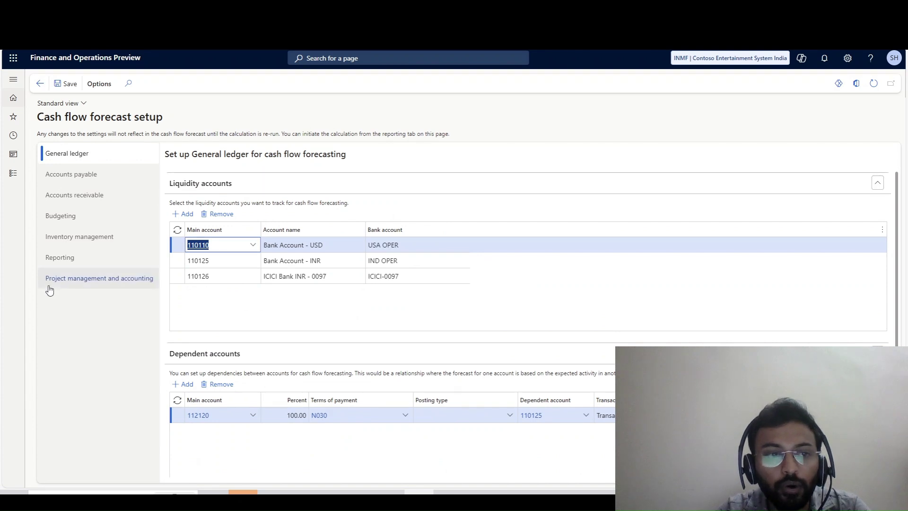
Open the Vendor posting profiles setup page in the Accounts payable module.
click(14, 173)
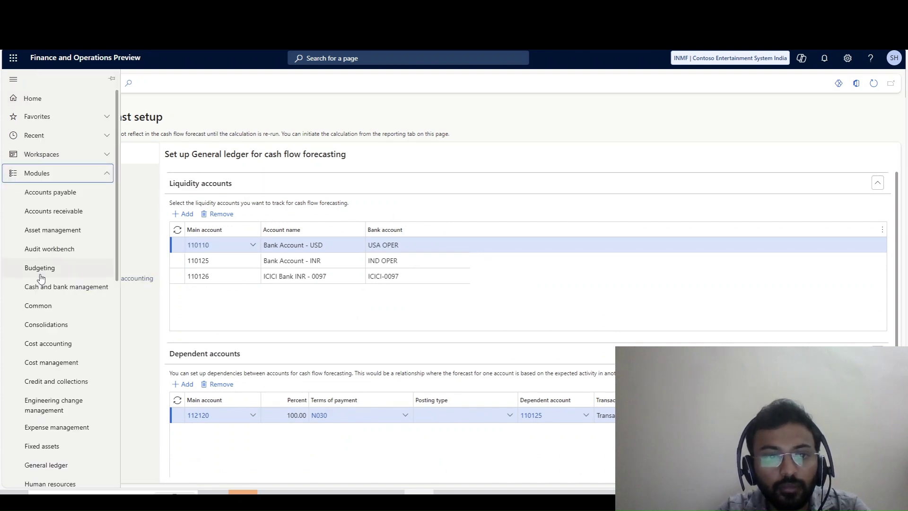
click(55, 200)
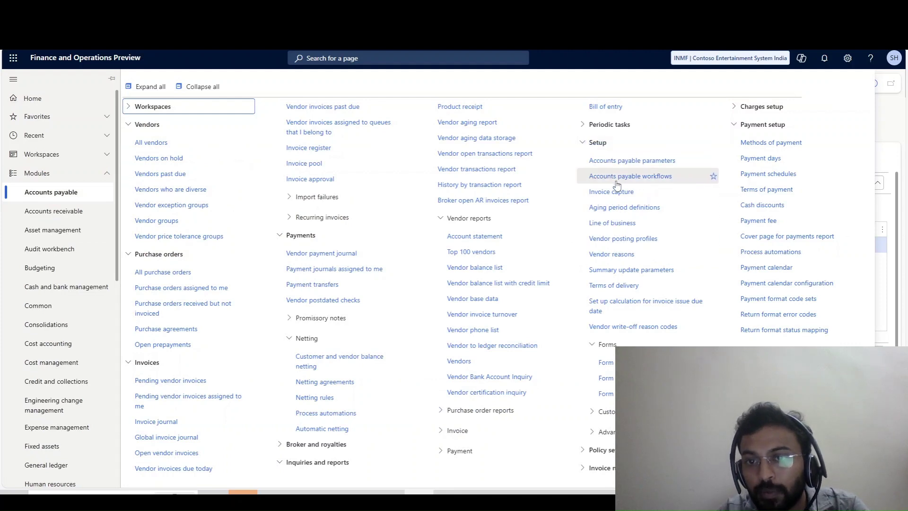
click(624, 238)
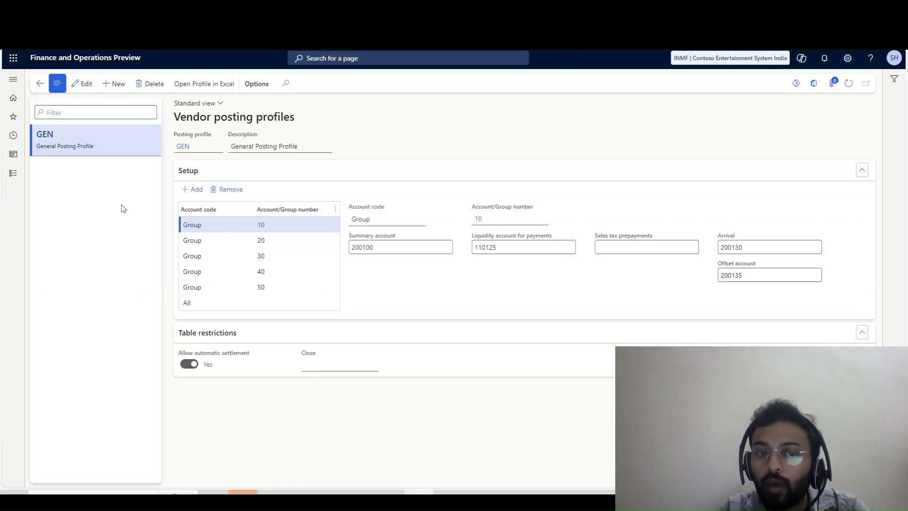
Review the liquidity account for payments on each account line of the GEN vendor posting profile, and return to the cash flow forecast setup.
click(201, 303)
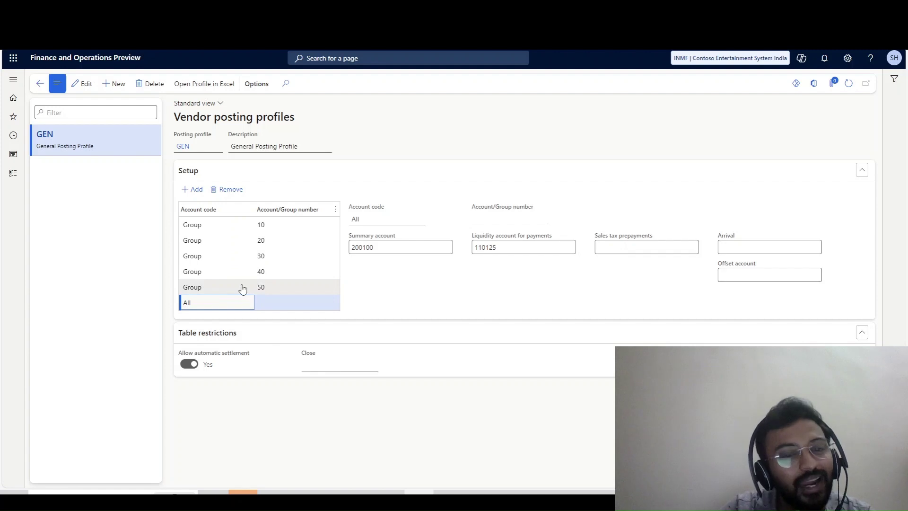
click(212, 239)
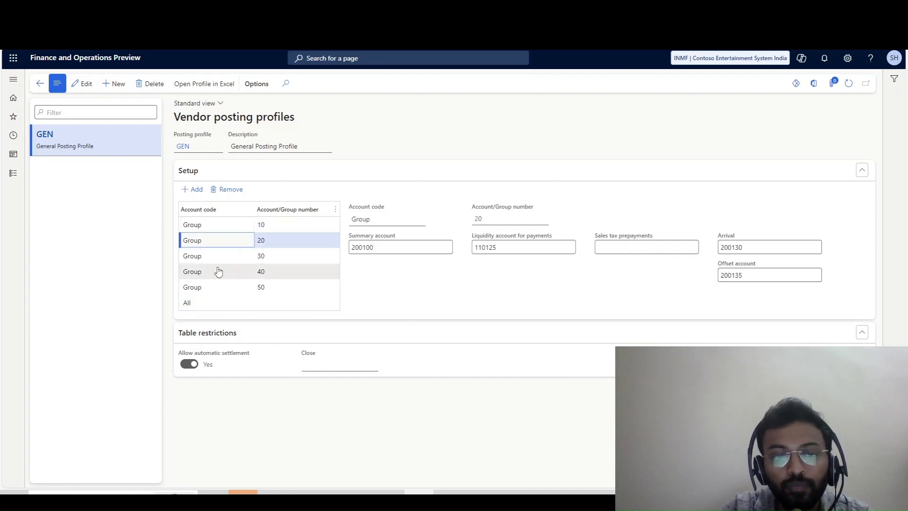
click(215, 258)
click(204, 286)
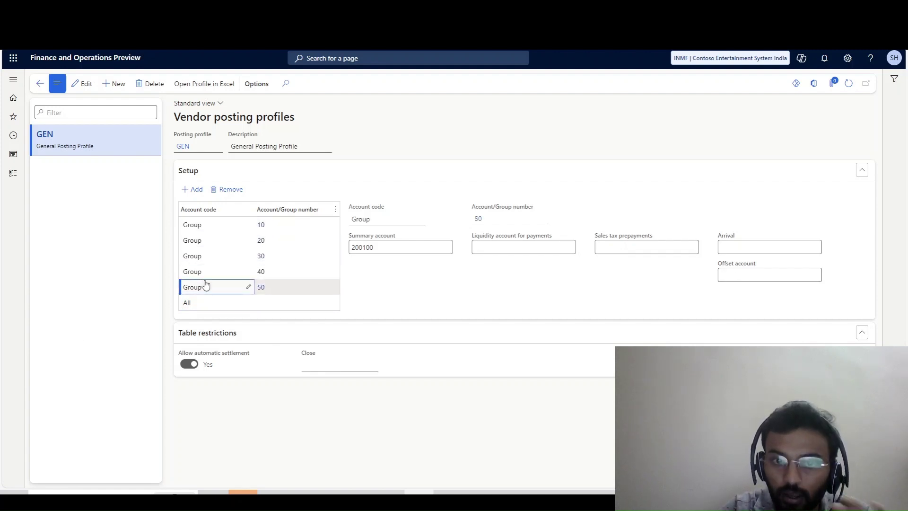
click(212, 256)
click(286, 258)
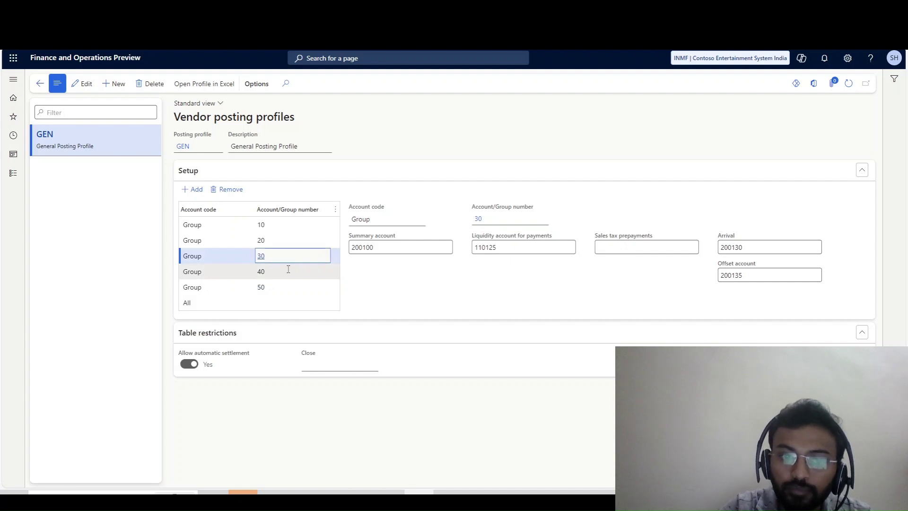
click(289, 269)
click(265, 287)
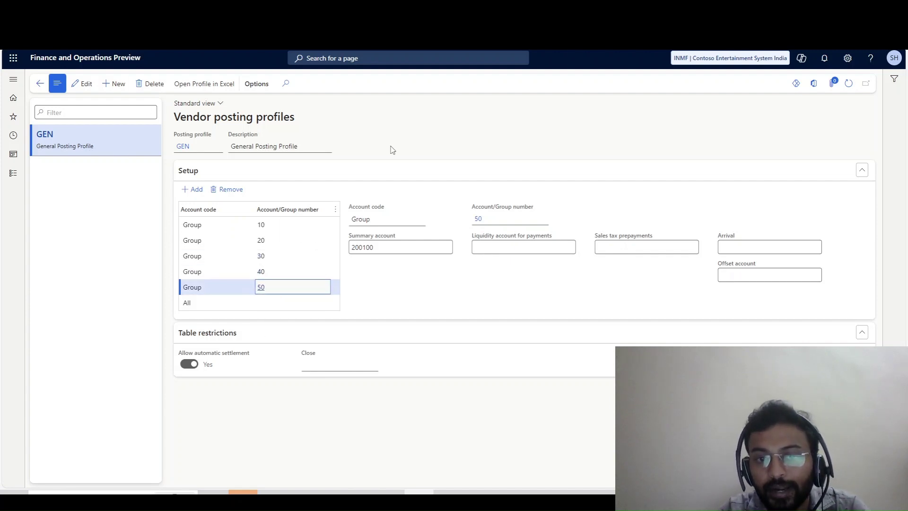
click(211, 226)
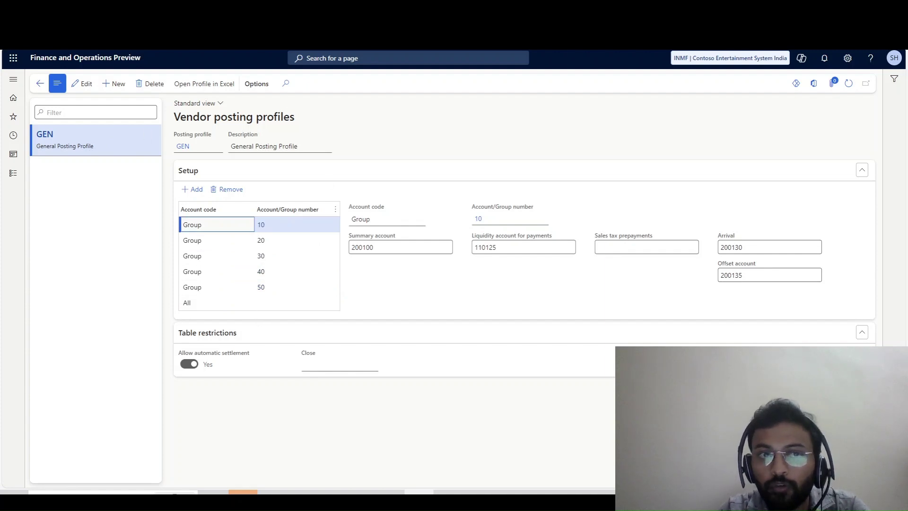
key(Escape)
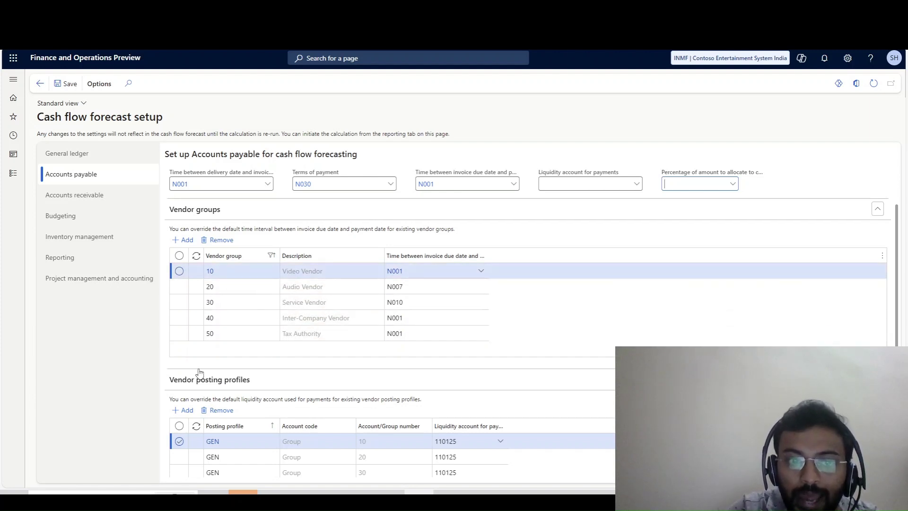
Compare the invoice-due-to-payment interval of the individual vendor groups with the default interval in the purchasing forecast defaults.
click(179, 318)
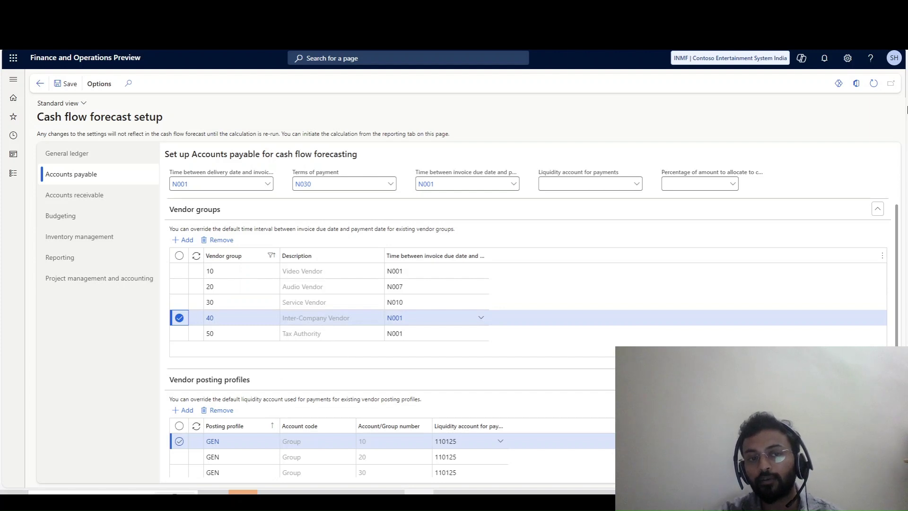
scroll(267, 320, down, 1)
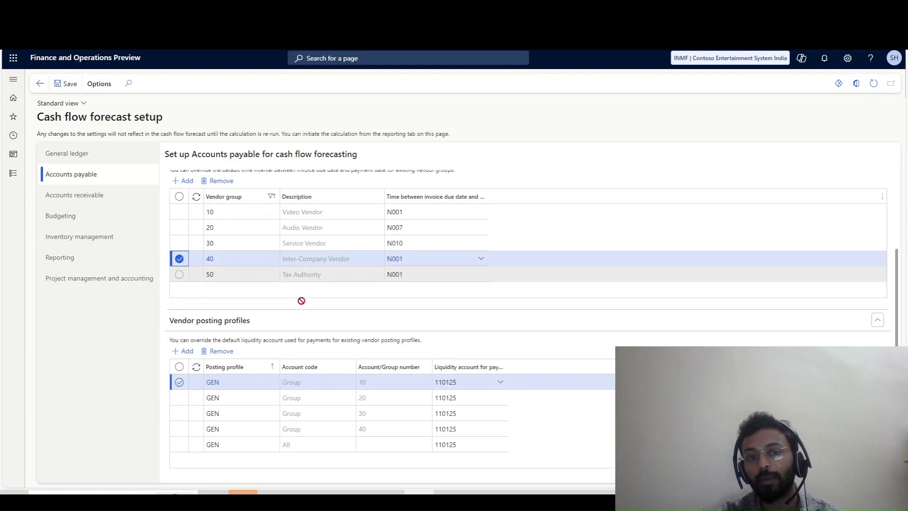
click(179, 258)
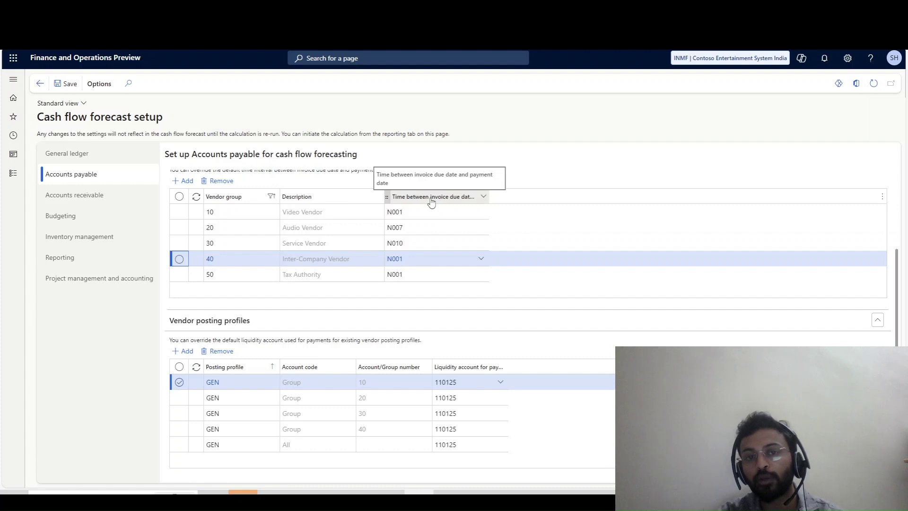
scroll(432, 201, up, 2)
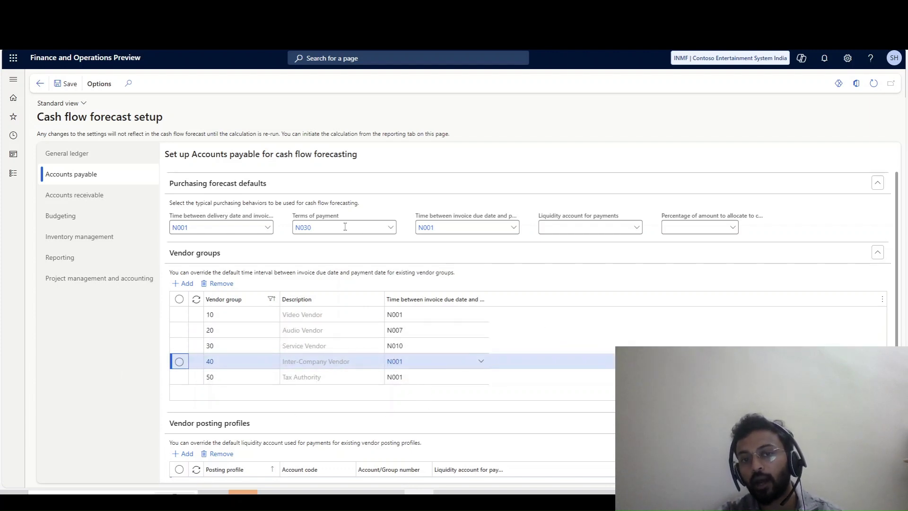
click(517, 222)
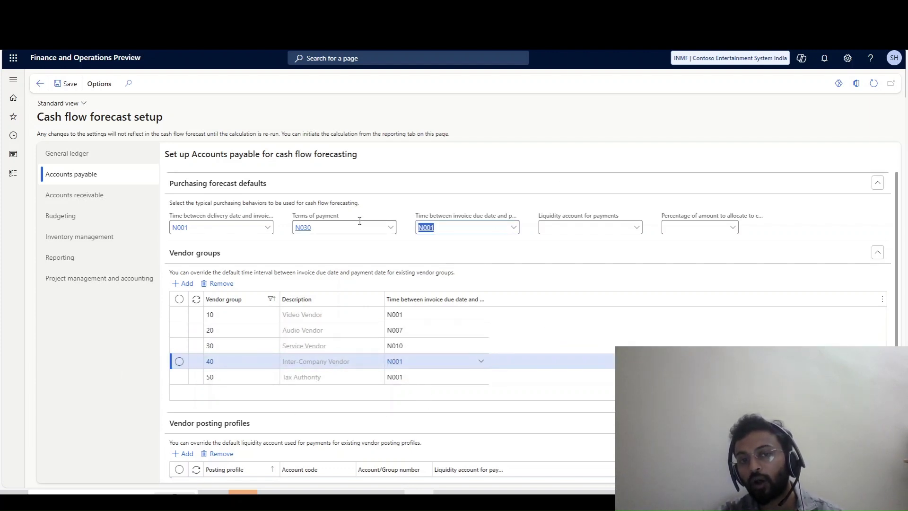
scroll(473, 303, down, 2)
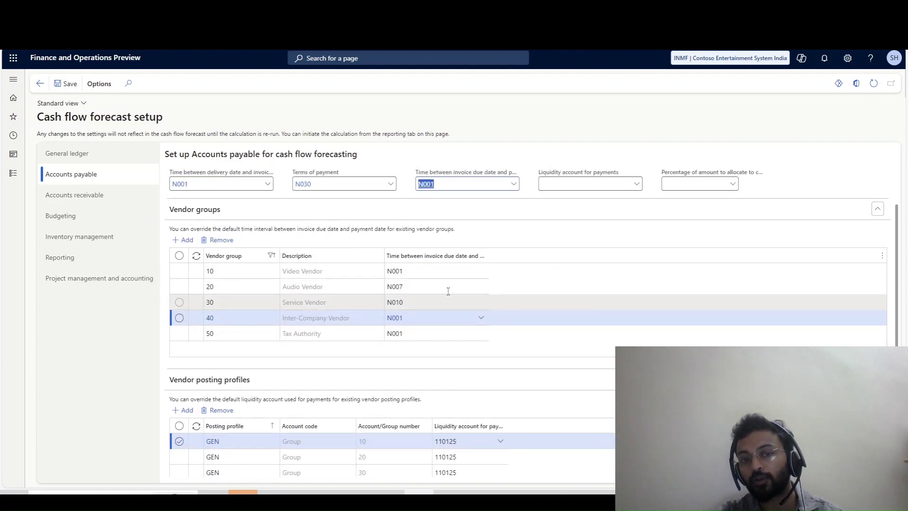
click(444, 270)
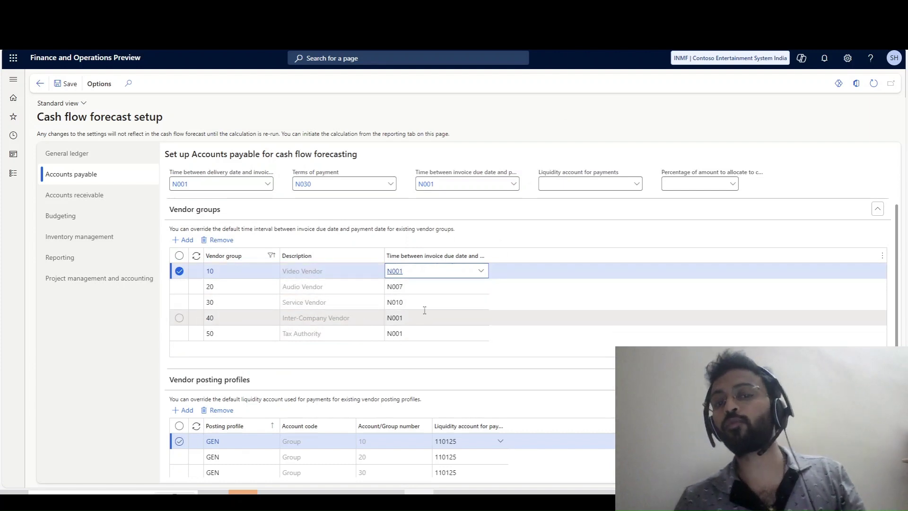
click(436, 286)
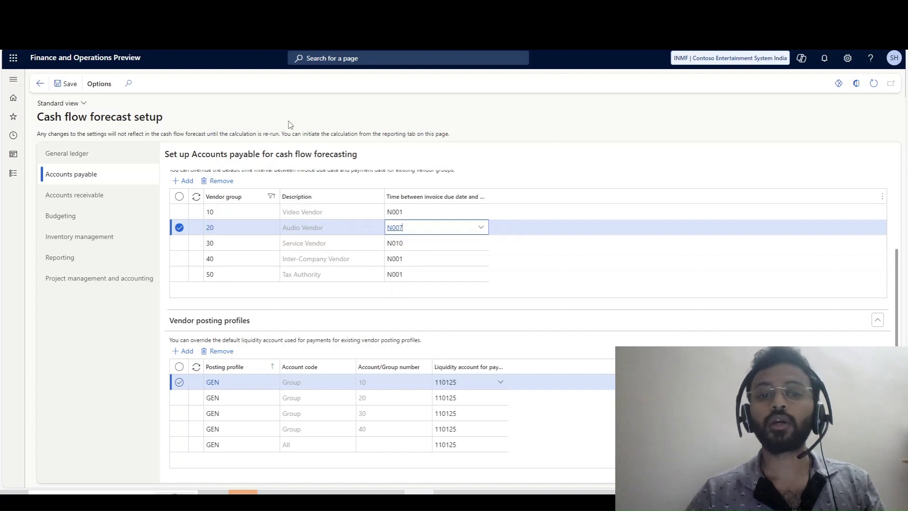
click(426, 243)
scroll(442, 347, up, 2)
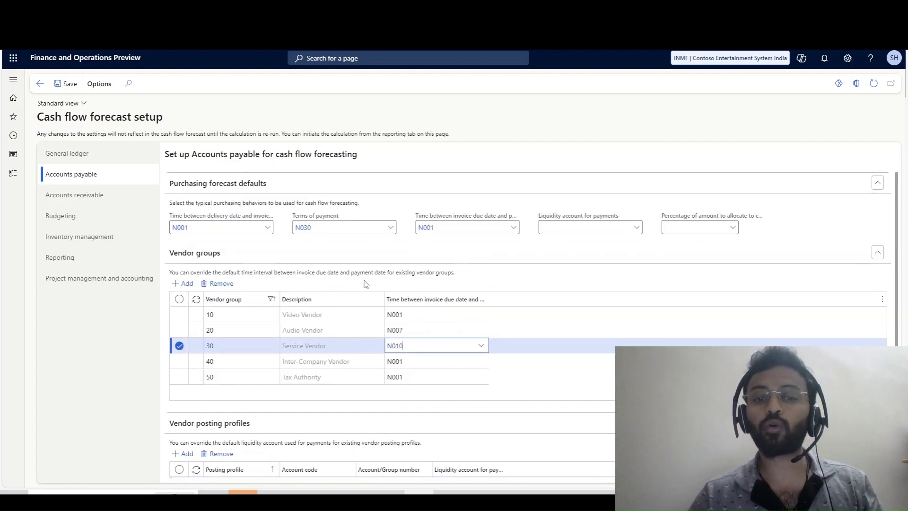
Check the liquidity accounts in the vendor posting profile overrides, looking up the account assigned to GEN group 30.
scroll(366, 284, down, 2)
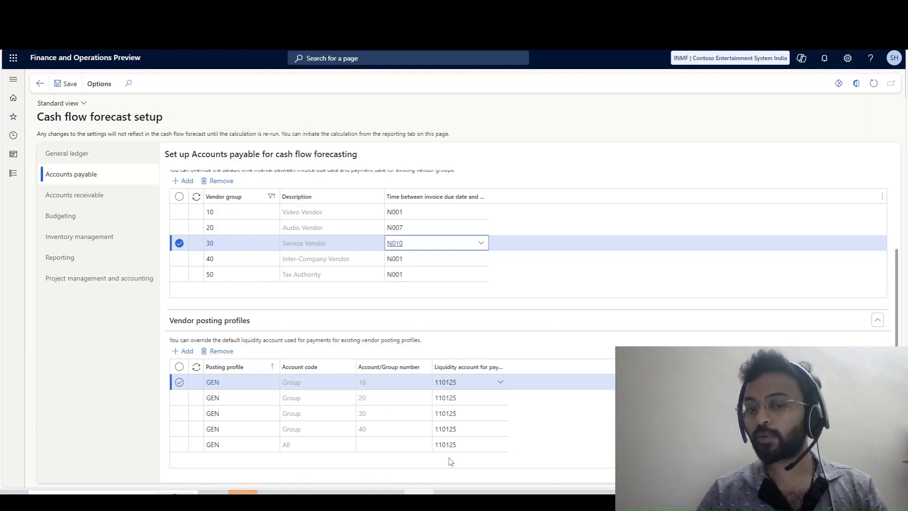
scroll(482, 411, up, 1)
scroll(477, 415, down, 1)
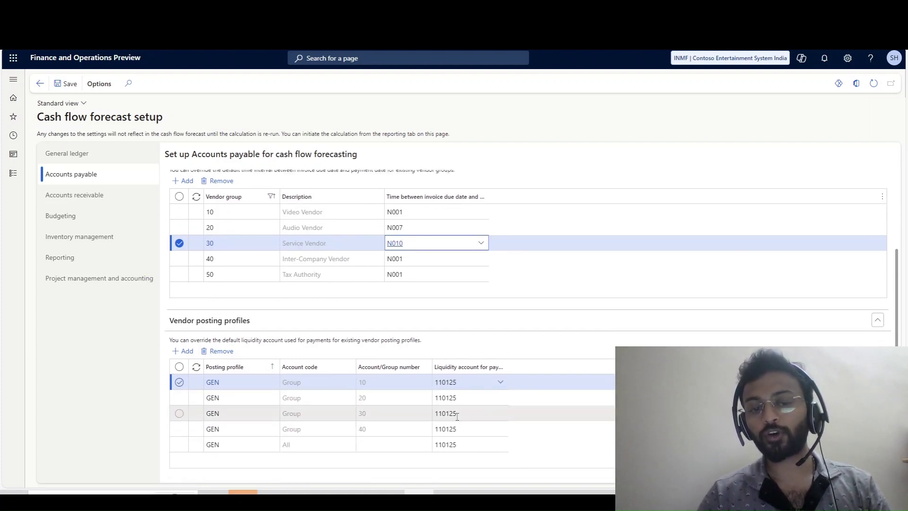
click(504, 415)
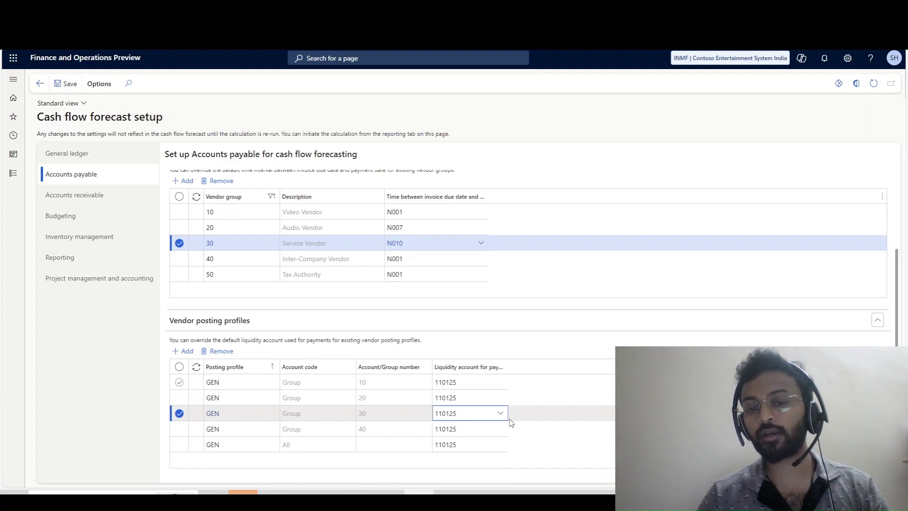
click(501, 413)
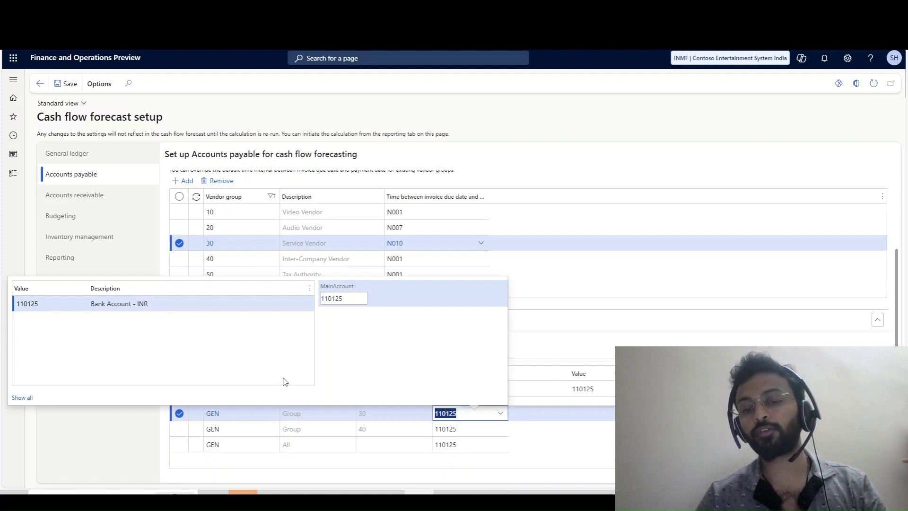
click(512, 446)
Compare the default liquidity account for payments in the purchasing forecast defaults with the vendor posting profile overrides.
scroll(425, 379, up, 5)
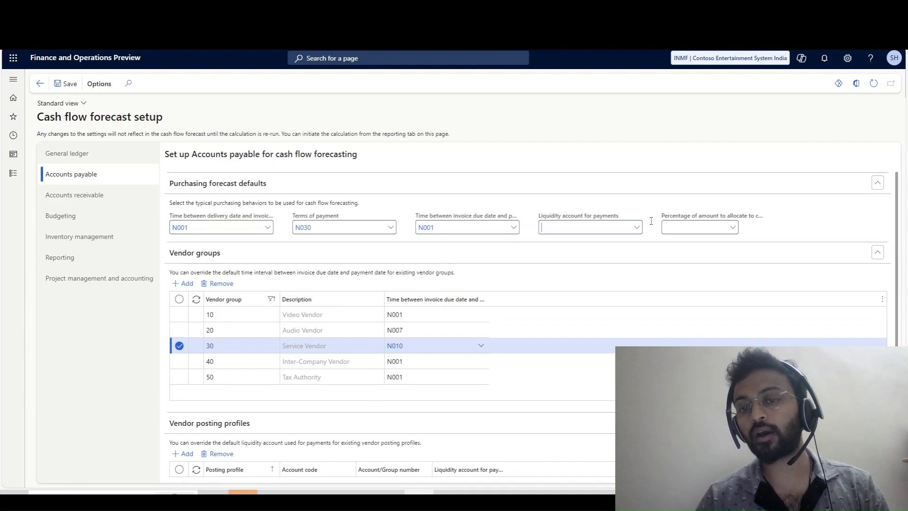
click(638, 228)
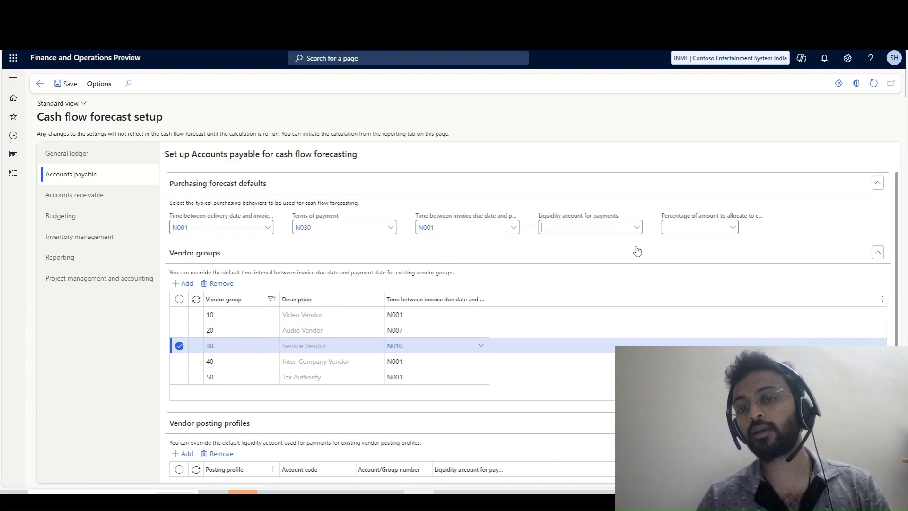
click(544, 200)
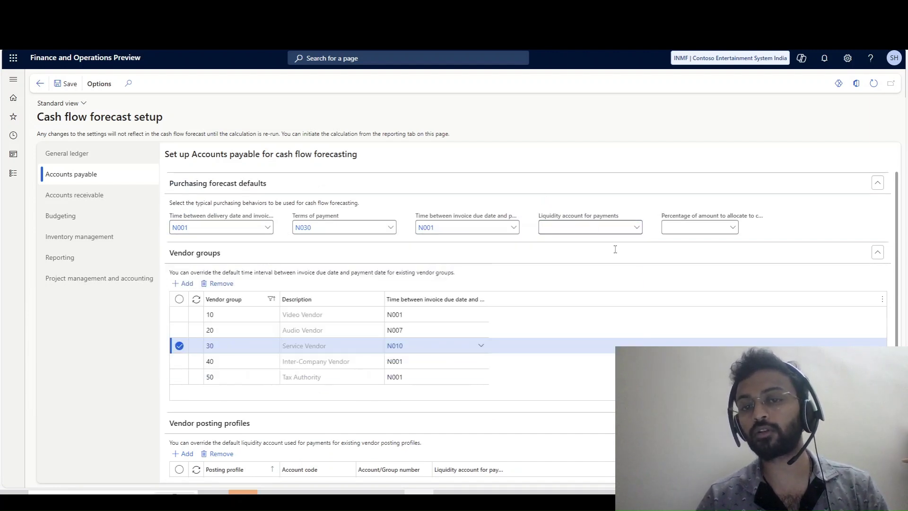
scroll(471, 386, down, 3)
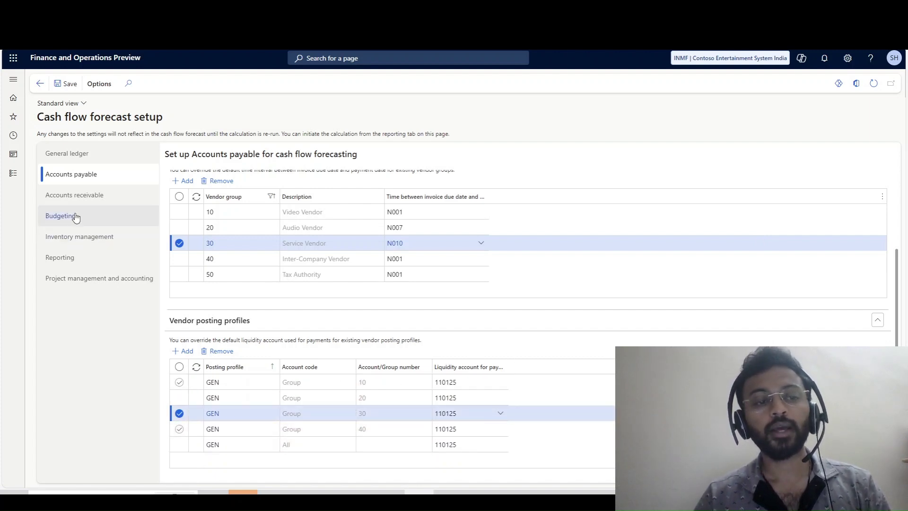
Review the Accounts receivable forecast setup, covering the sales forecast defaults, customer groups and customer posting profiles.
click(66, 196)
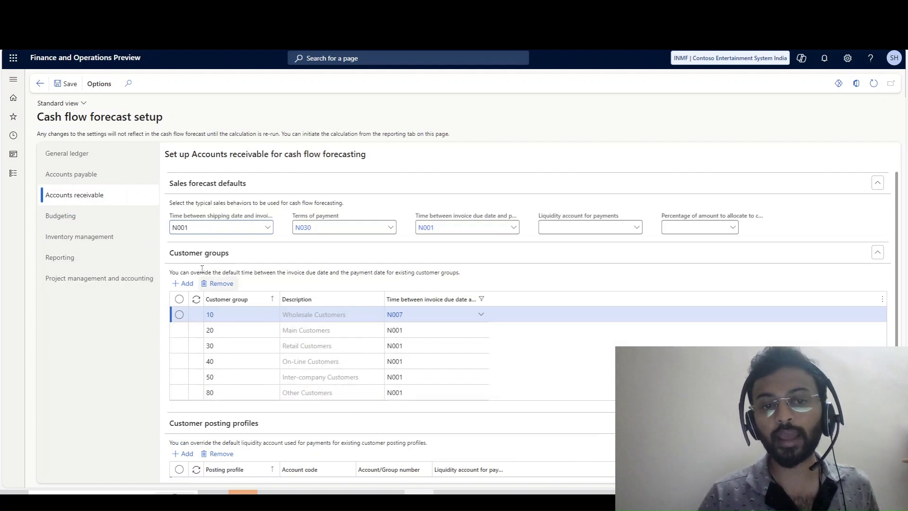
scroll(270, 246, down, 1)
scroll(282, 282, up, 1)
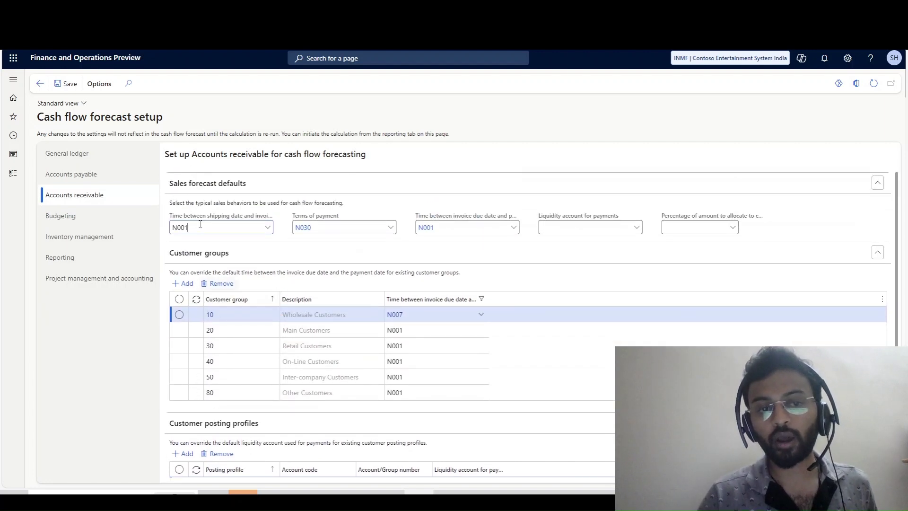
scroll(407, 423, down, 2)
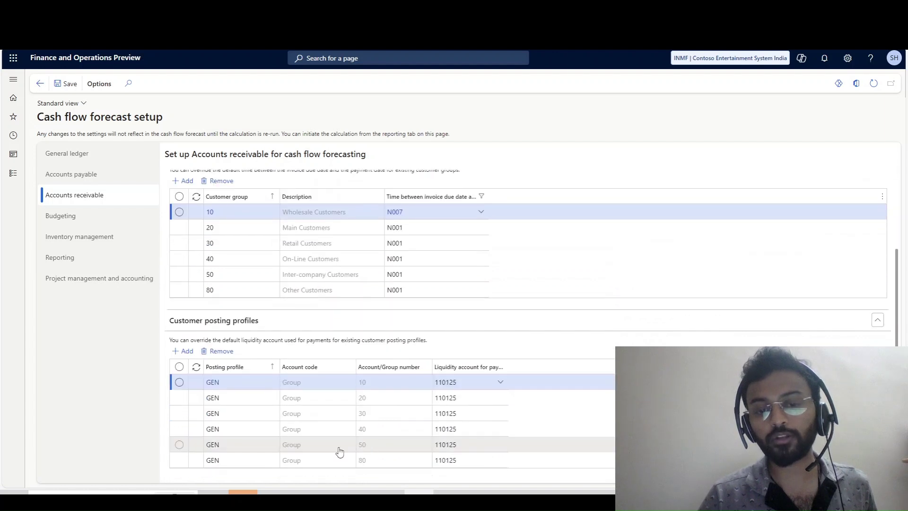
Check which budget models are available to include in the cash flow forecast in the Budgeting setup.
click(55, 214)
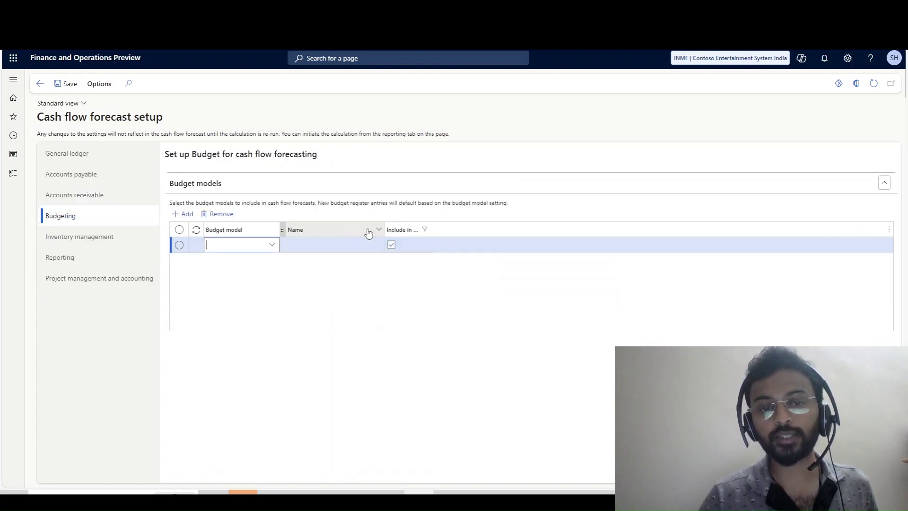
click(271, 245)
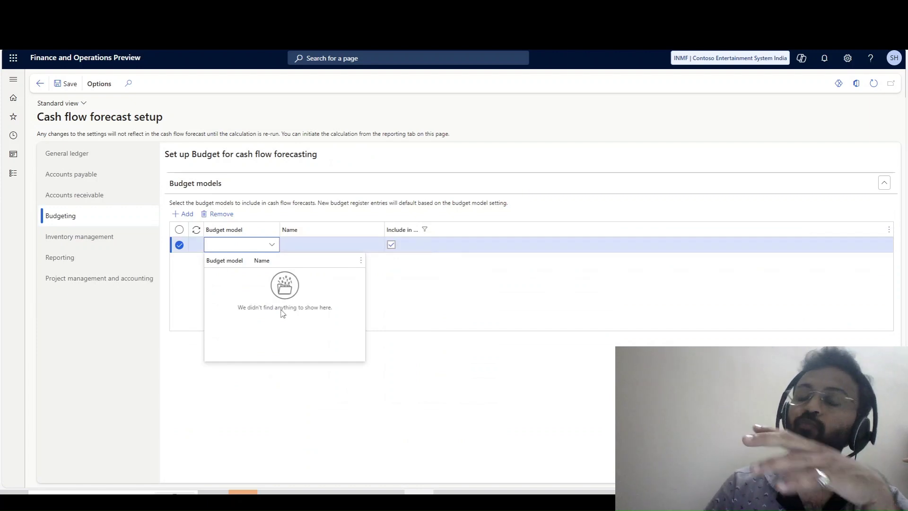
click(403, 289)
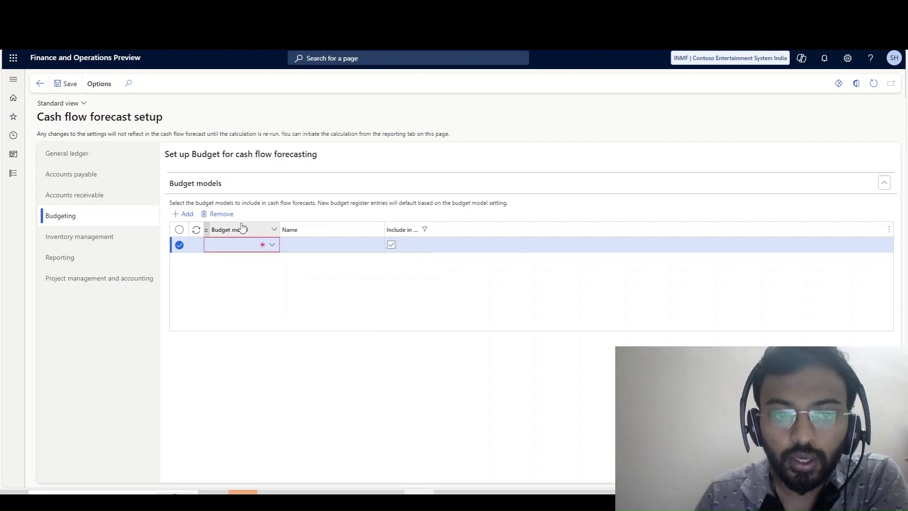
click(177, 245)
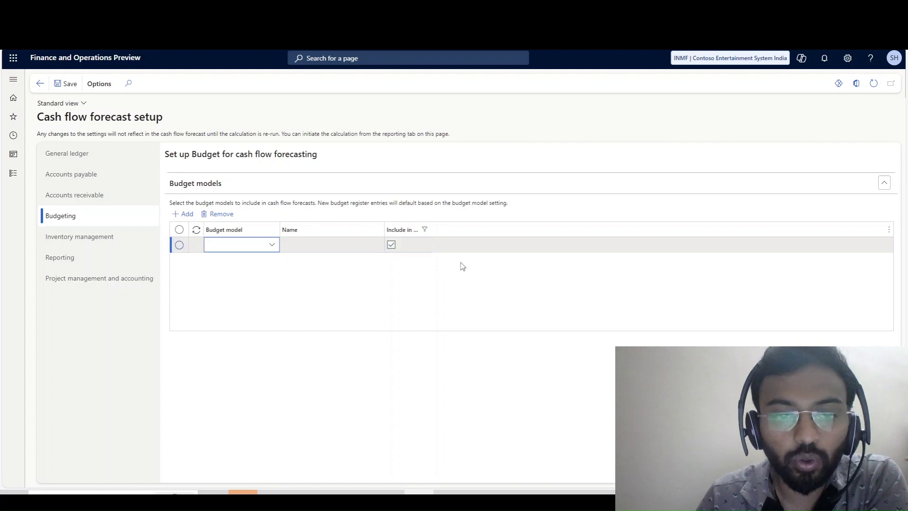
Check which inventory forecast models are available to include in the cash flow forecast in the Inventory management setup.
click(58, 240)
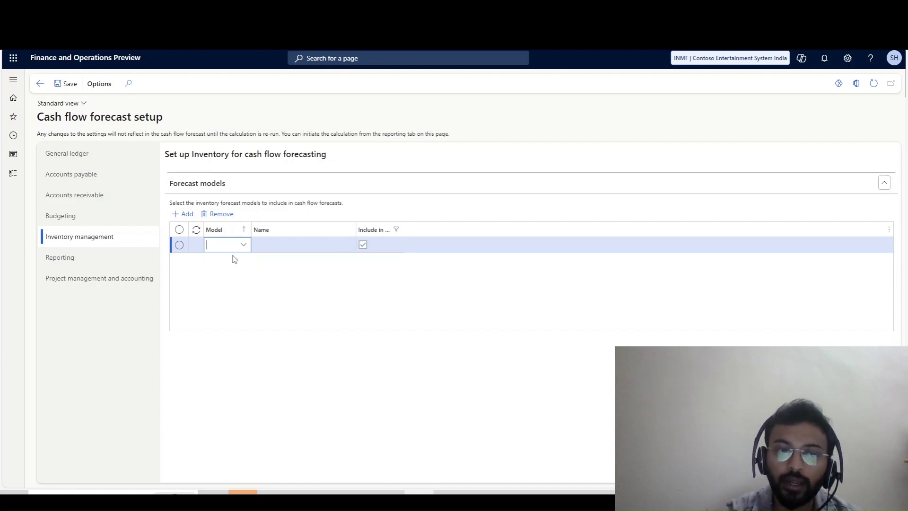
click(245, 246)
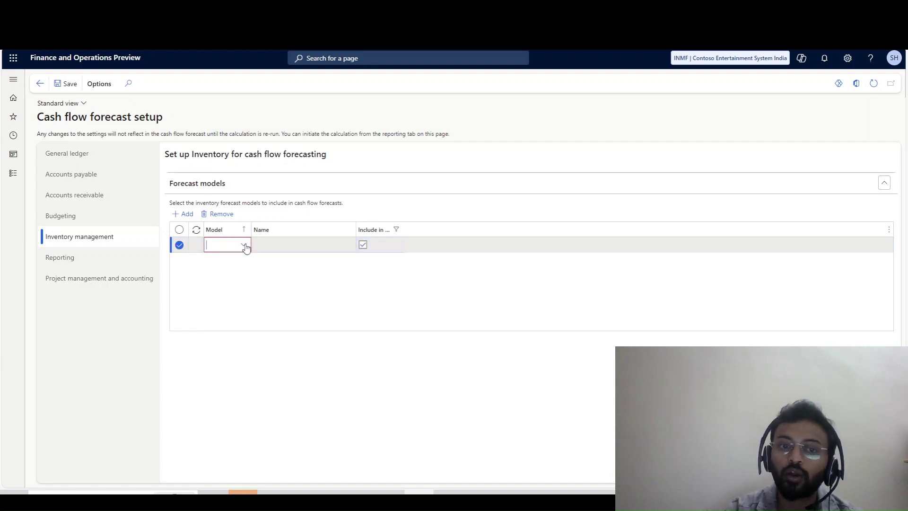
key(Escape)
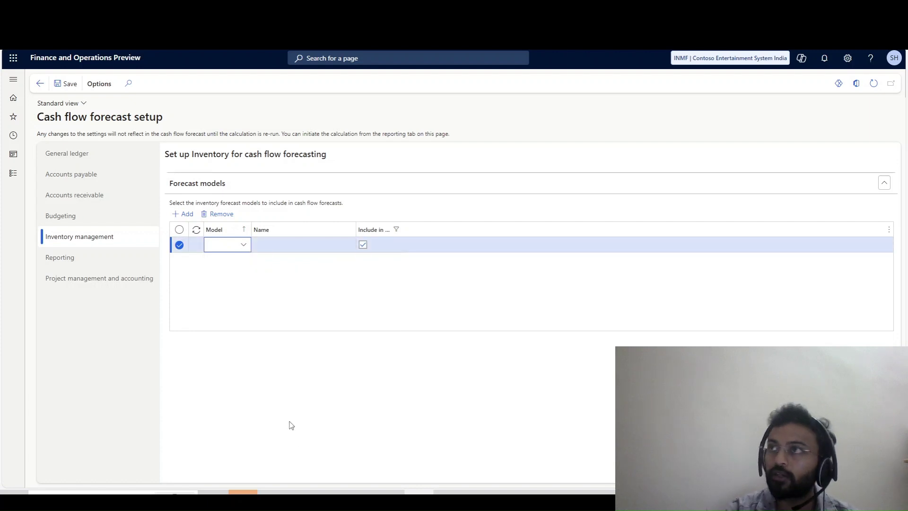
mouse_move(331, 492)
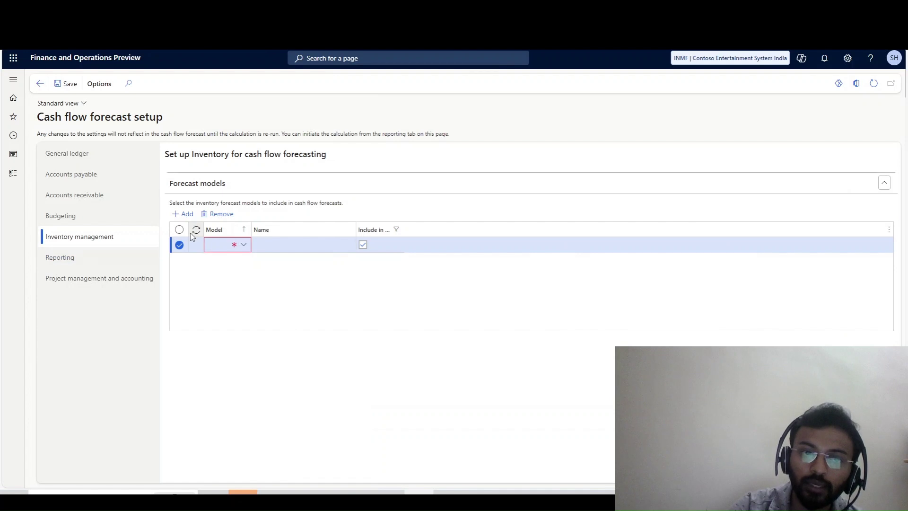
Review the Project management and accounting forecast defaults, and open the process automations from the Reporting setup.
click(124, 258)
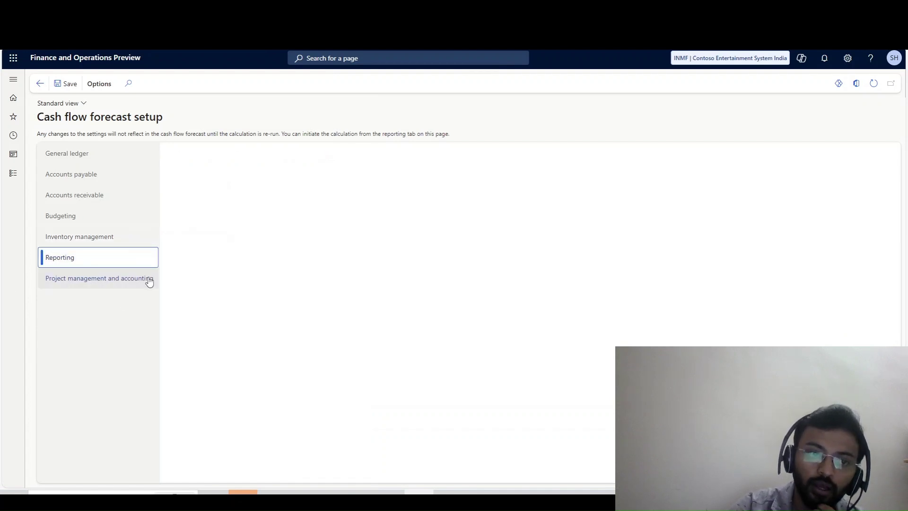
click(69, 279)
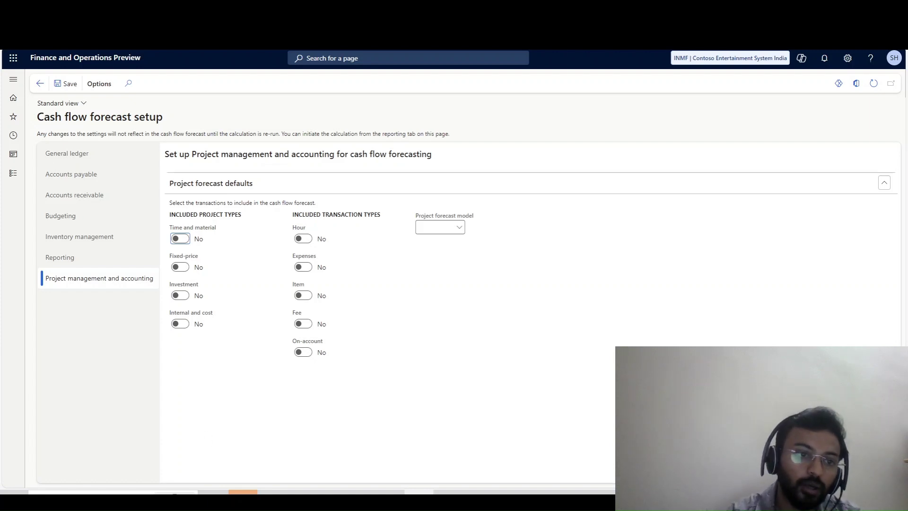
click(50, 257)
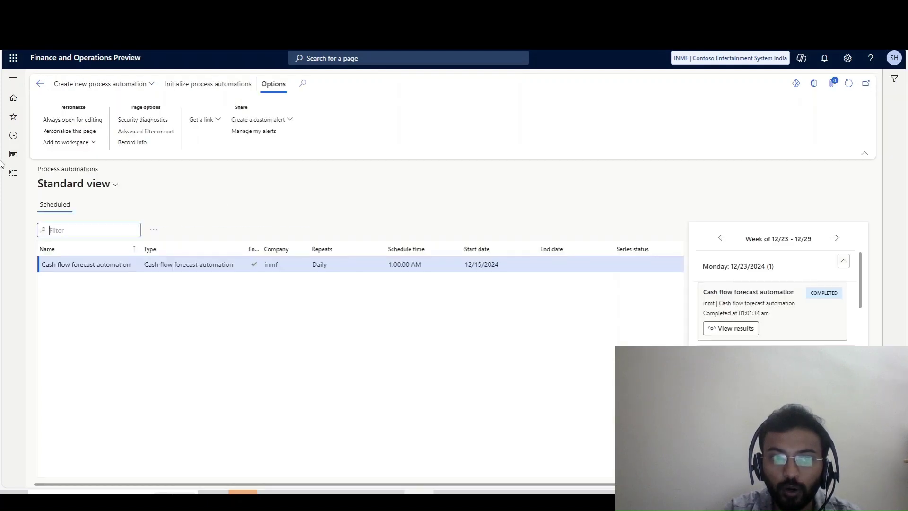
Start a new process automation with schedule type Cash flow forecast automation for company CNMF.
click(75, 85)
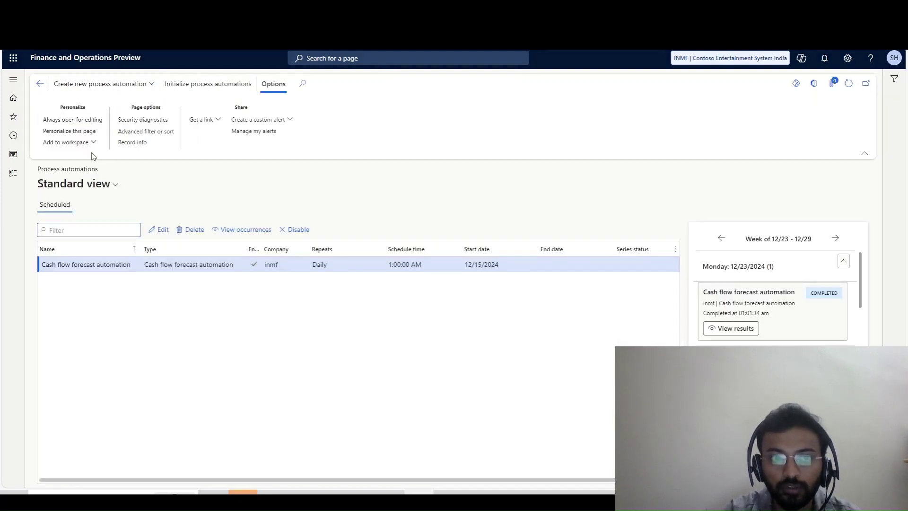
click(126, 143)
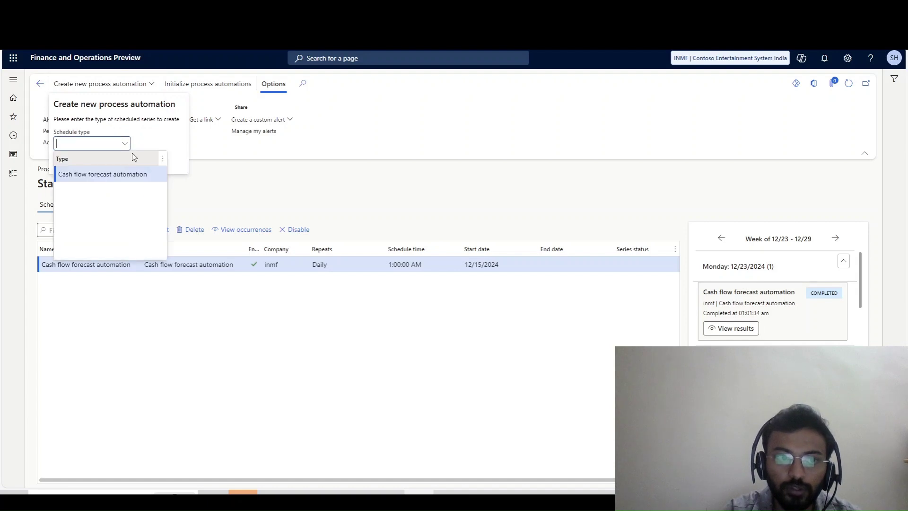
click(118, 173)
click(124, 172)
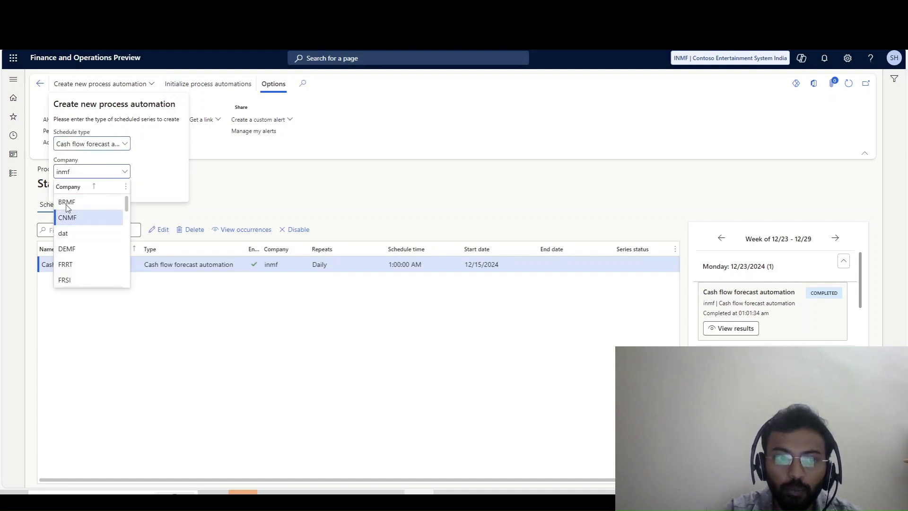
click(71, 219)
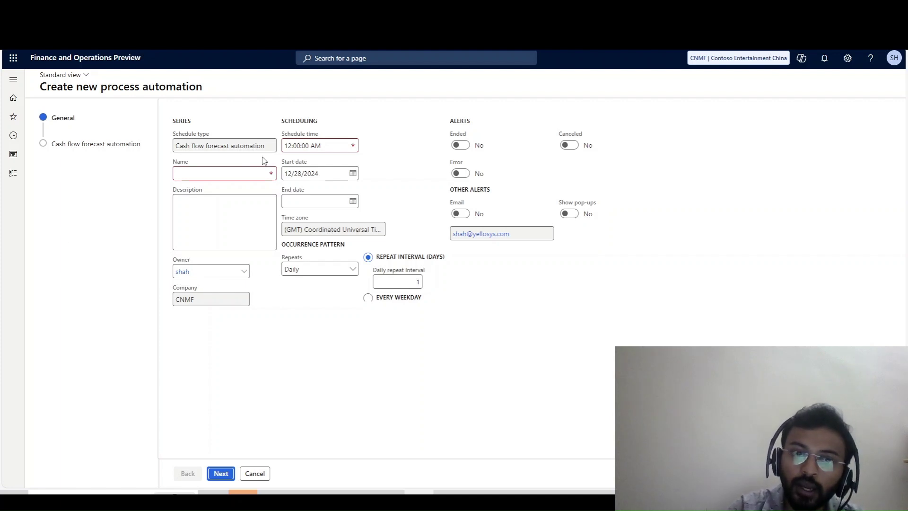
Name the new process automation Cash flow forecast automation, and cancel its creation.
drag(270, 146, 174, 148)
key(ctrl+c)
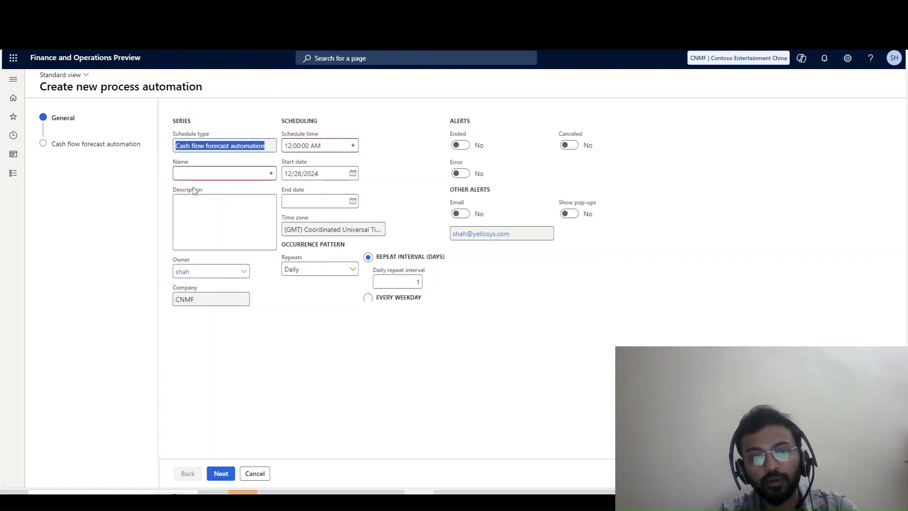
click(218, 173)
key(ctrl+v)
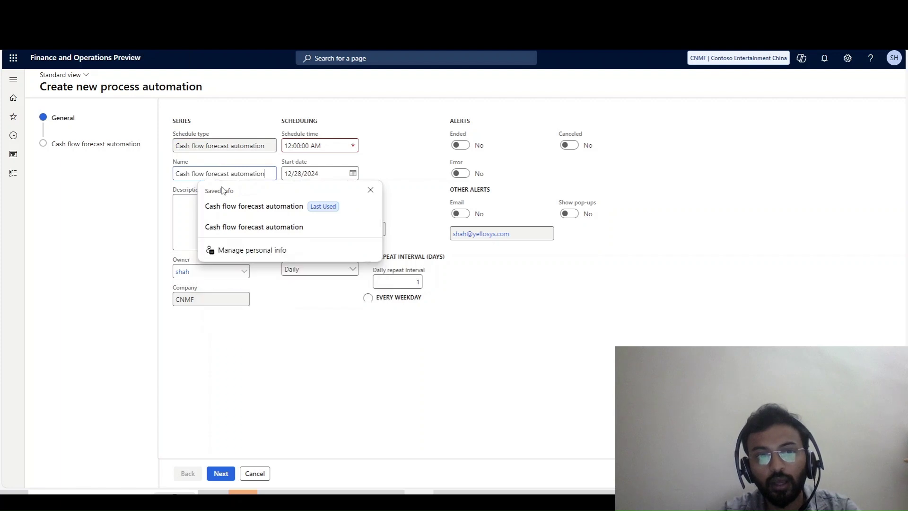
click(232, 249)
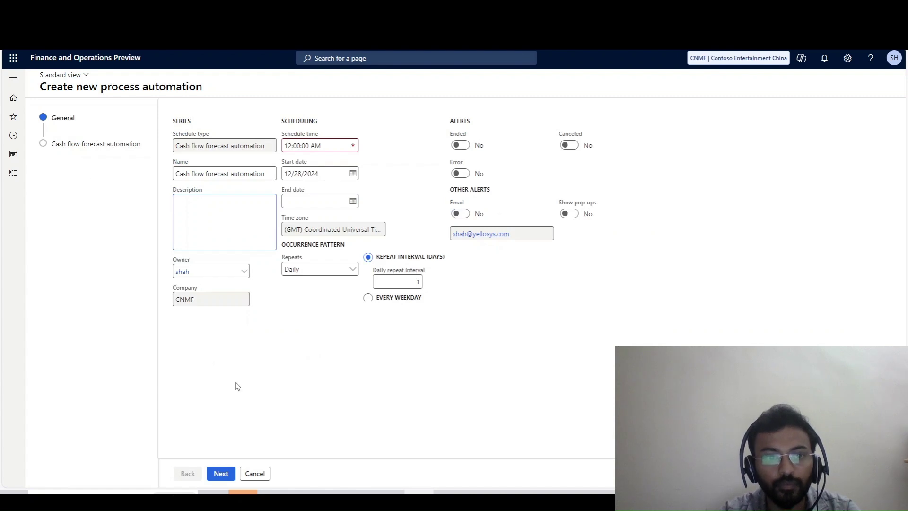
click(255, 474)
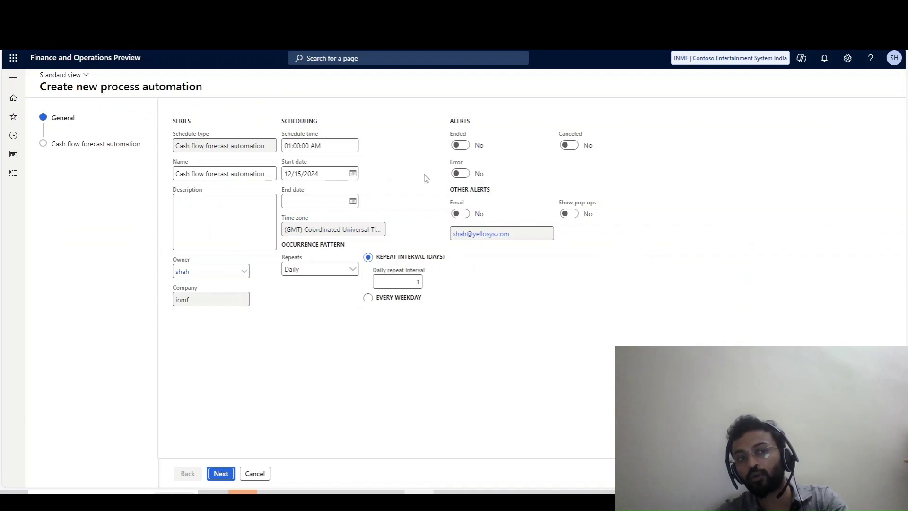
Enable the Email, Error, Ended and Show pop-ups alerts for the inmf cash flow forecast automation, keeping it on daily repetition.
click(462, 209)
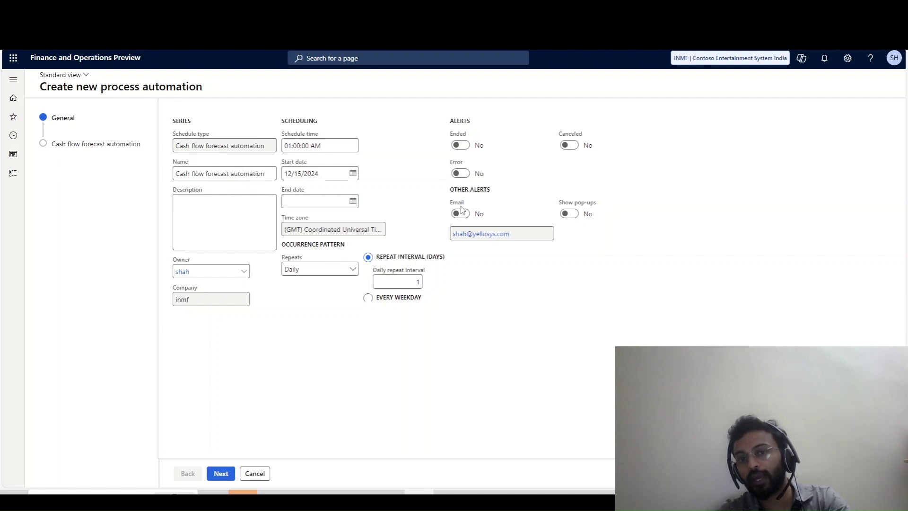
click(461, 212)
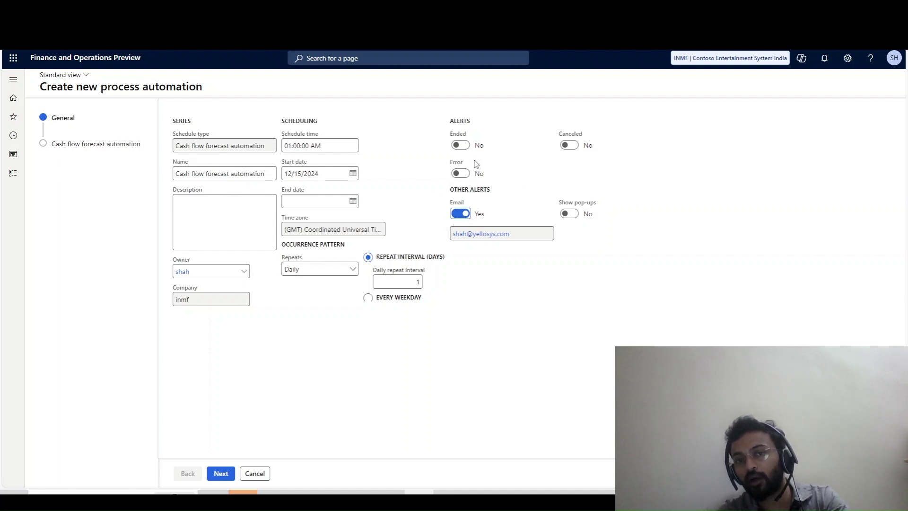
click(457, 174)
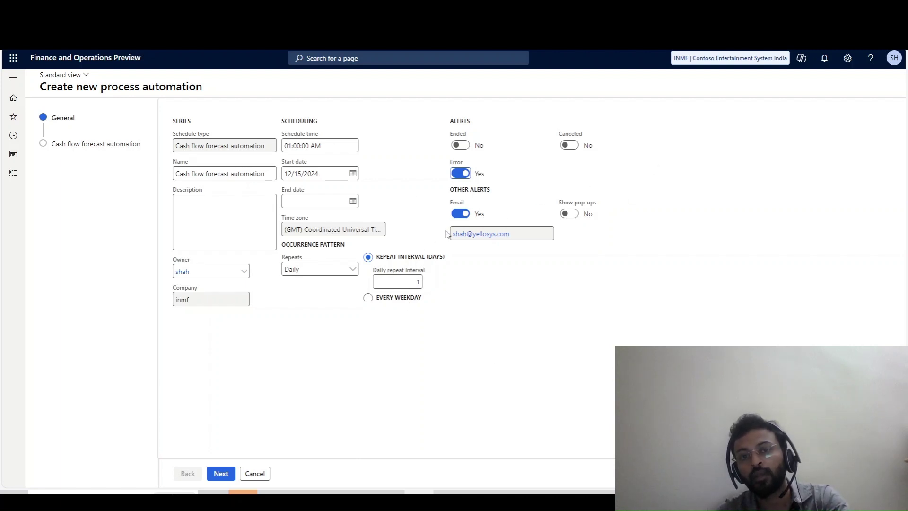
click(824, 57)
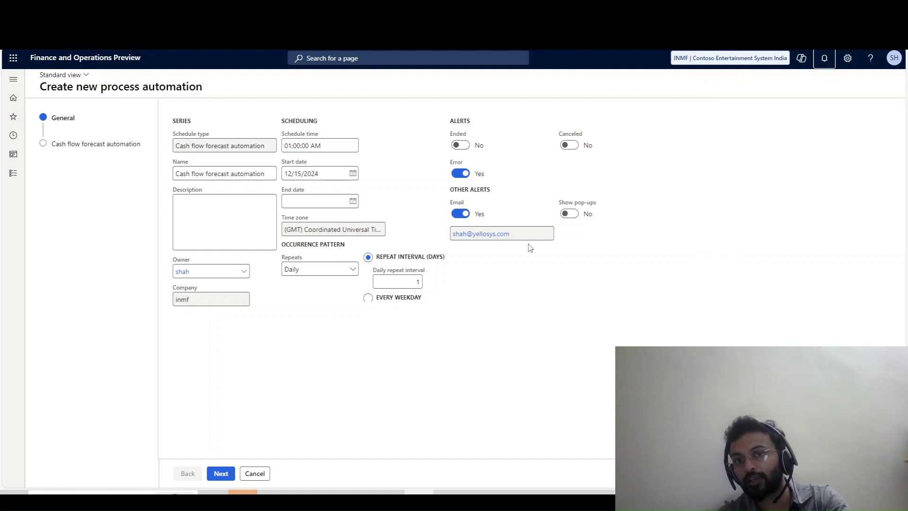
click(459, 146)
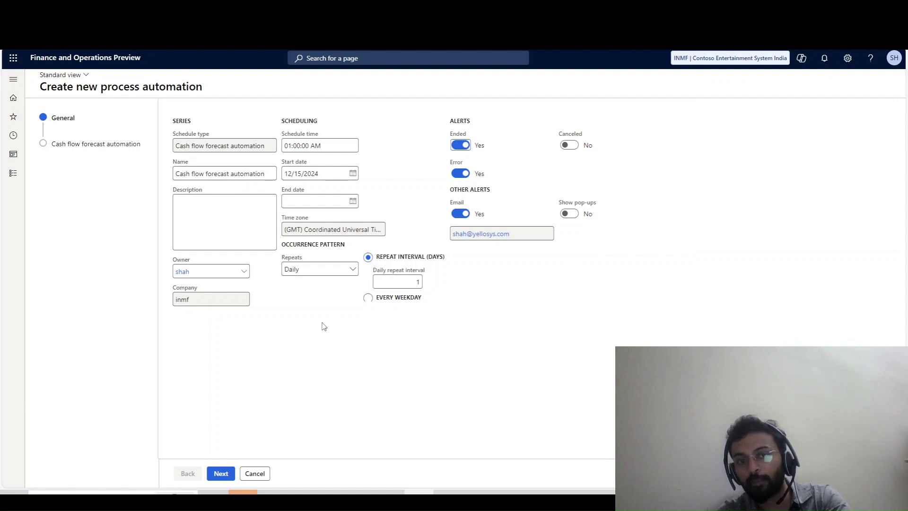
click(350, 273)
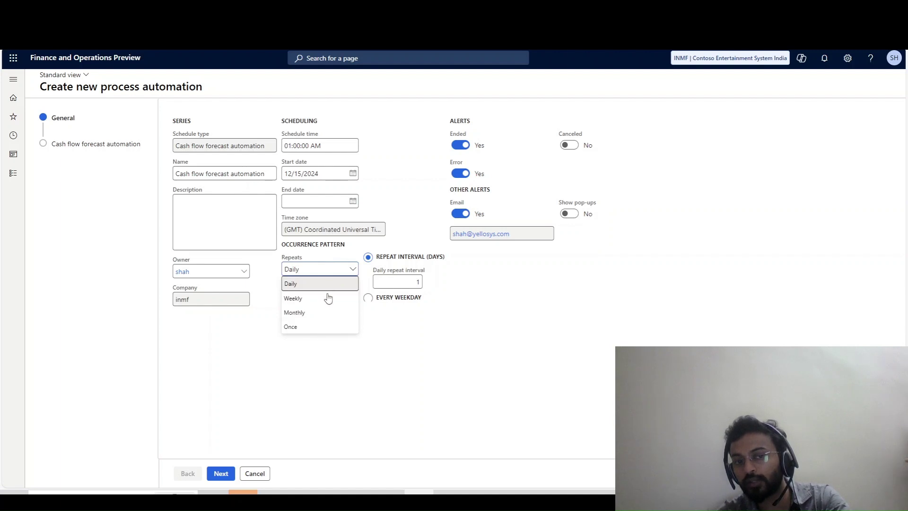
click(449, 338)
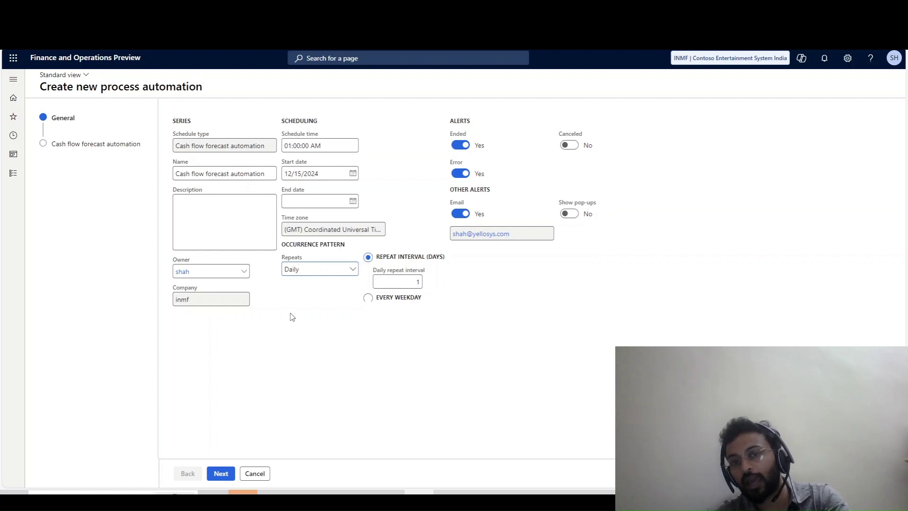
click(566, 214)
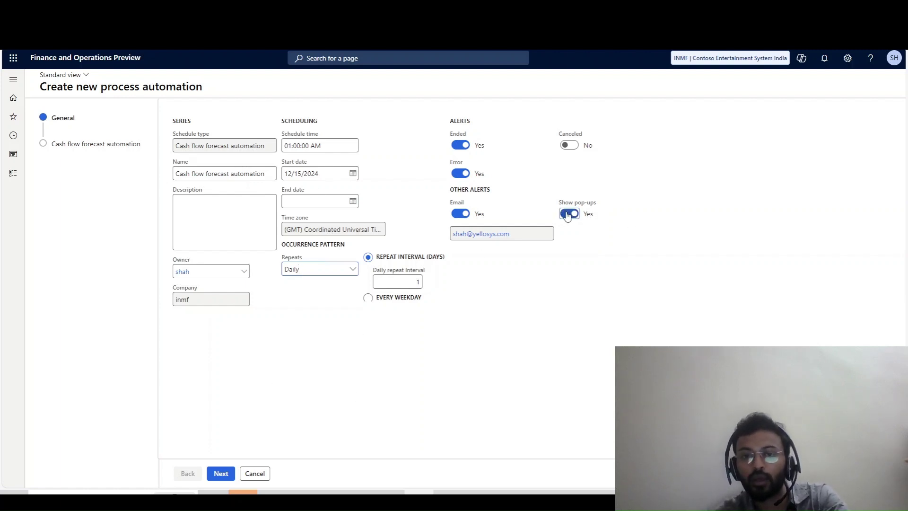
Keep Total as the cash flow forecast calculation method and save the changes to the automation series only.
click(221, 473)
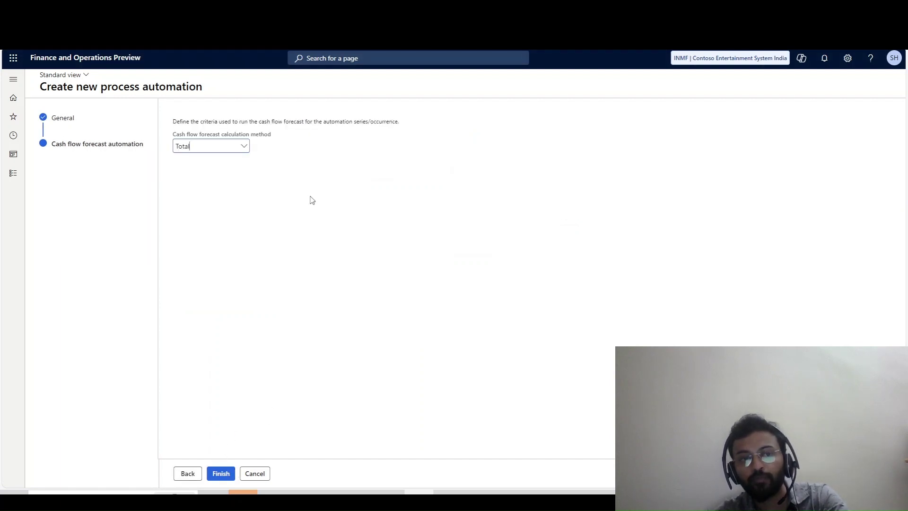
click(244, 147)
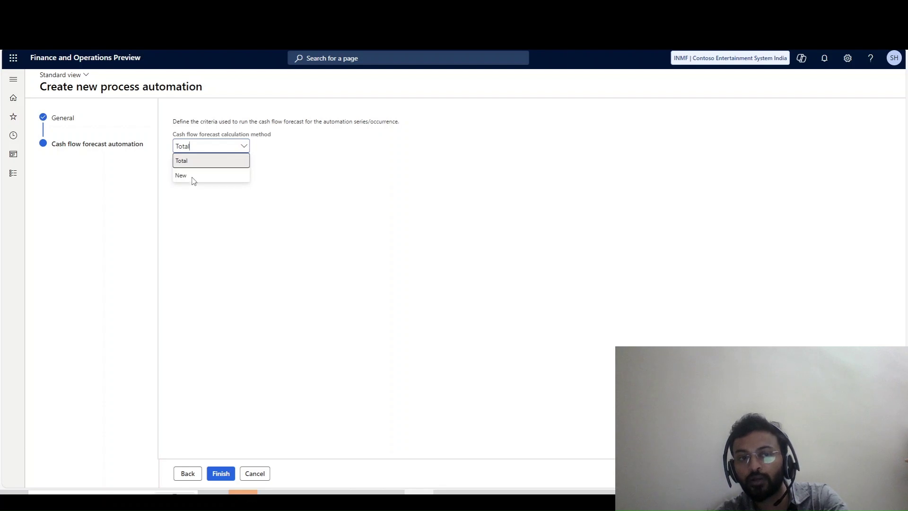
click(213, 229)
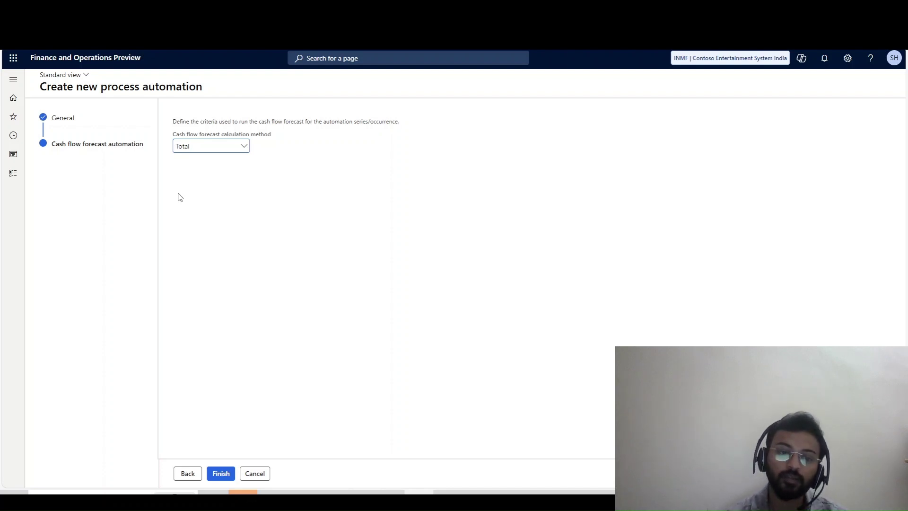
click(243, 147)
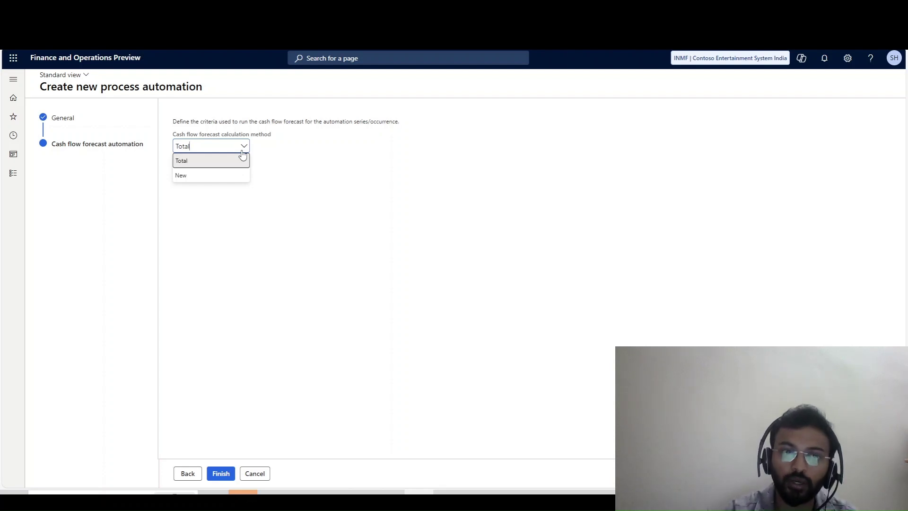
click(267, 184)
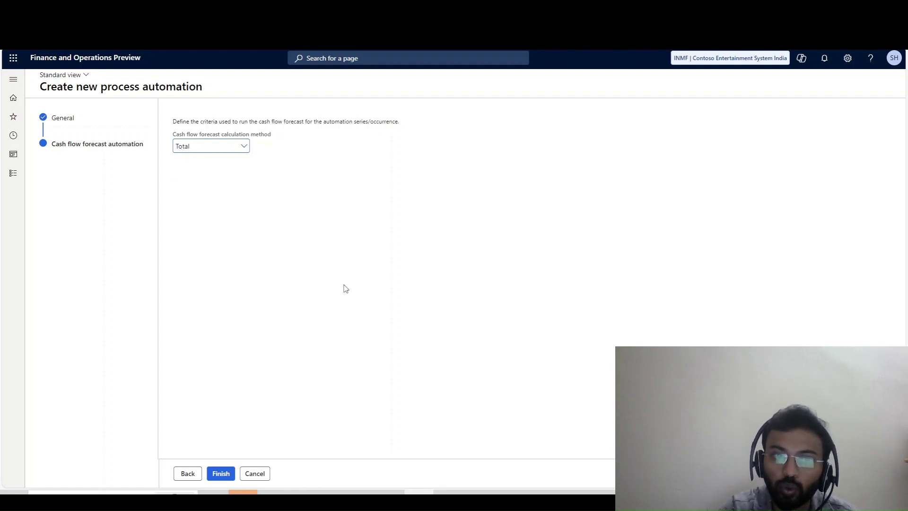
click(229, 475)
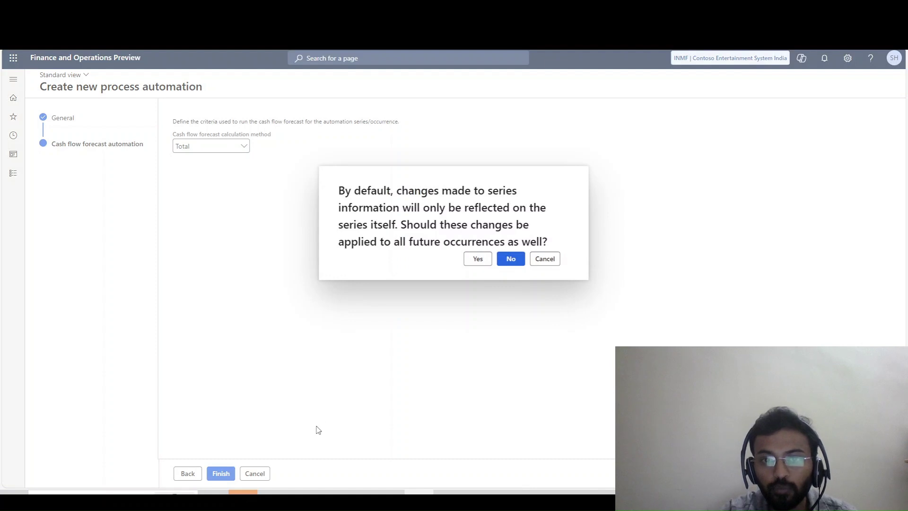
key(Return)
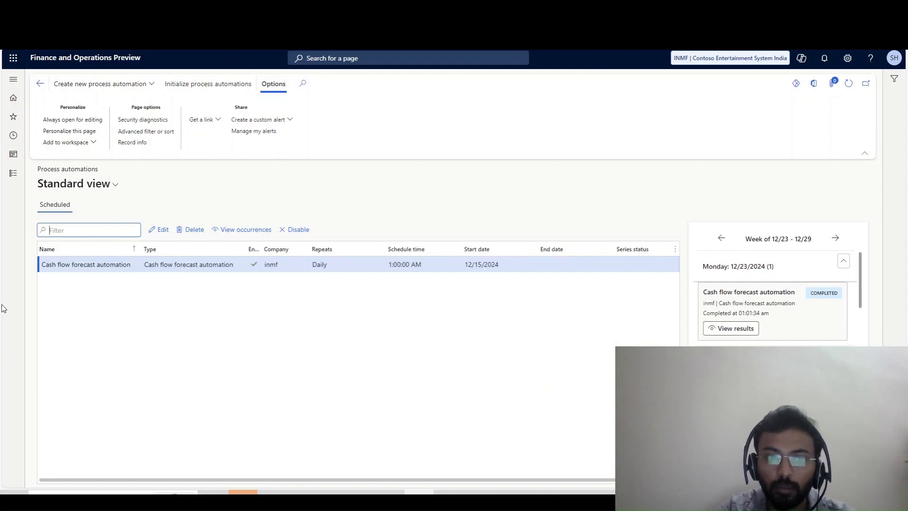
Open the PowerBI.com configuration in the System administration setup.
click(12, 174)
scroll(56, 402, down, 3)
scroll(52, 364, down, 2)
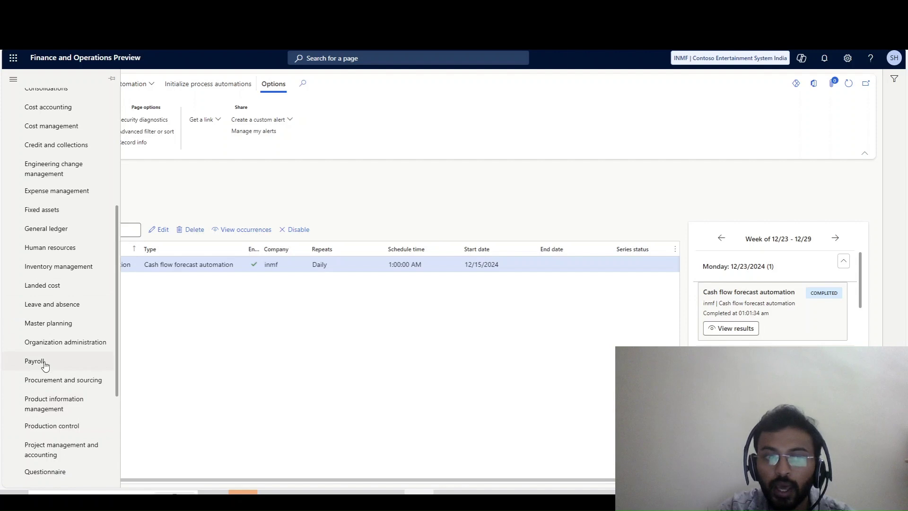
scroll(54, 379, down, 1)
scroll(59, 389, down, 3)
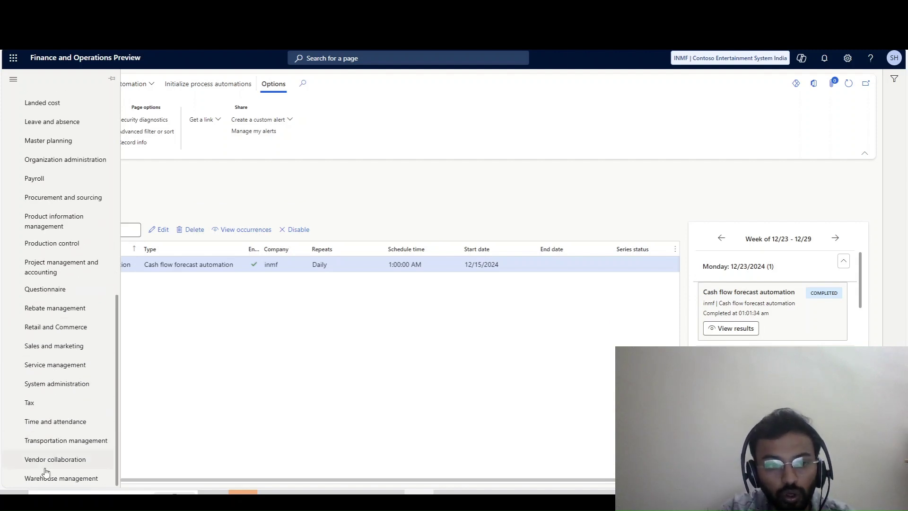
click(66, 384)
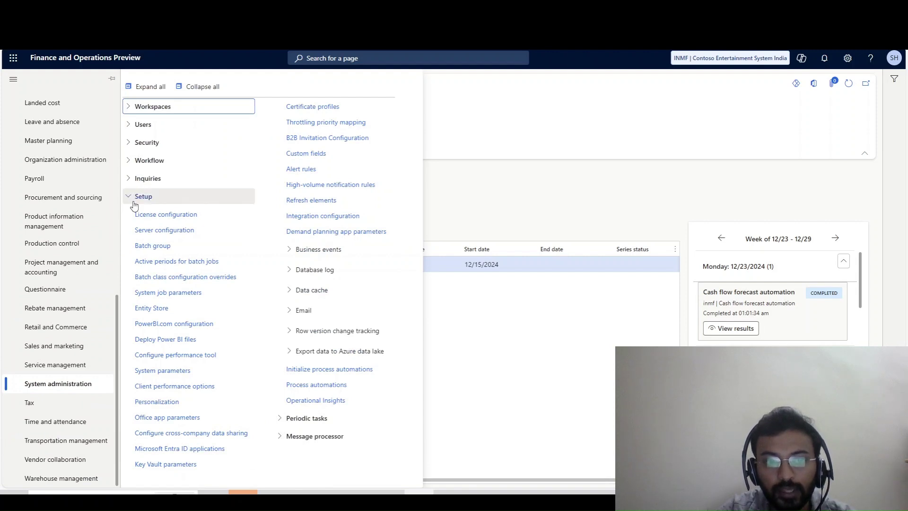
click(448, 294)
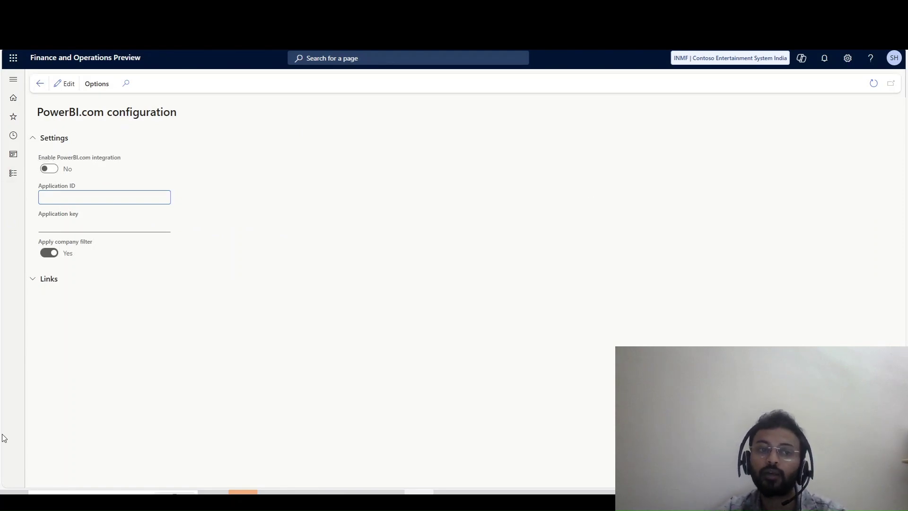
Open the Entity Store in the System administration setup.
click(16, 174)
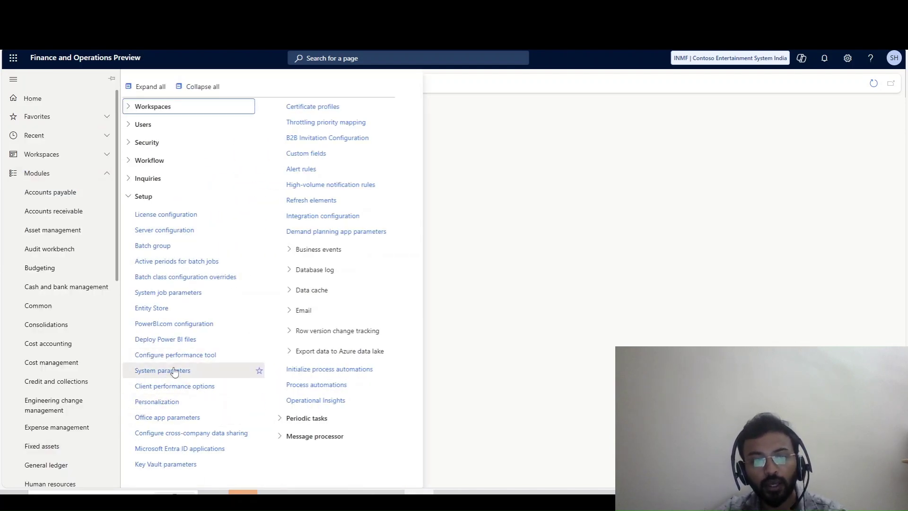
click(162, 313)
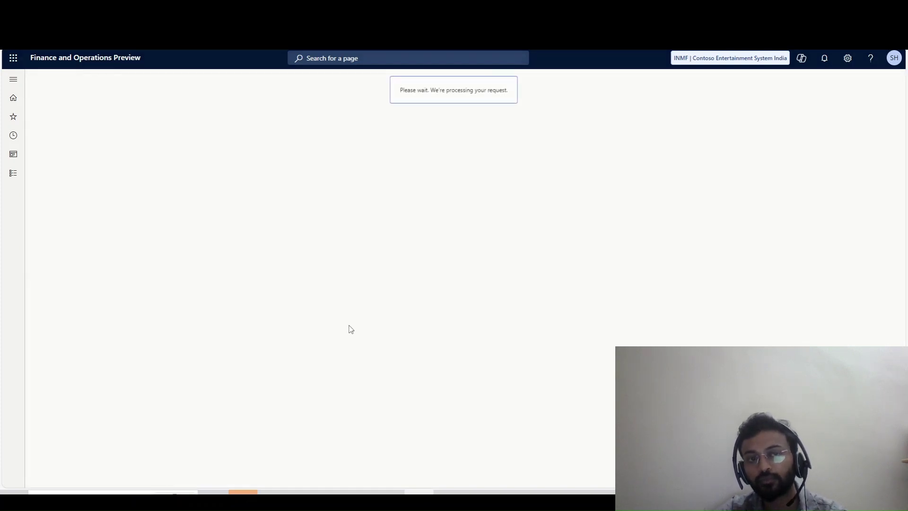
Look through the Entity Store's aggregate measurements for Cash flow measure V2 and display its details.
scroll(98, 363, down, 4)
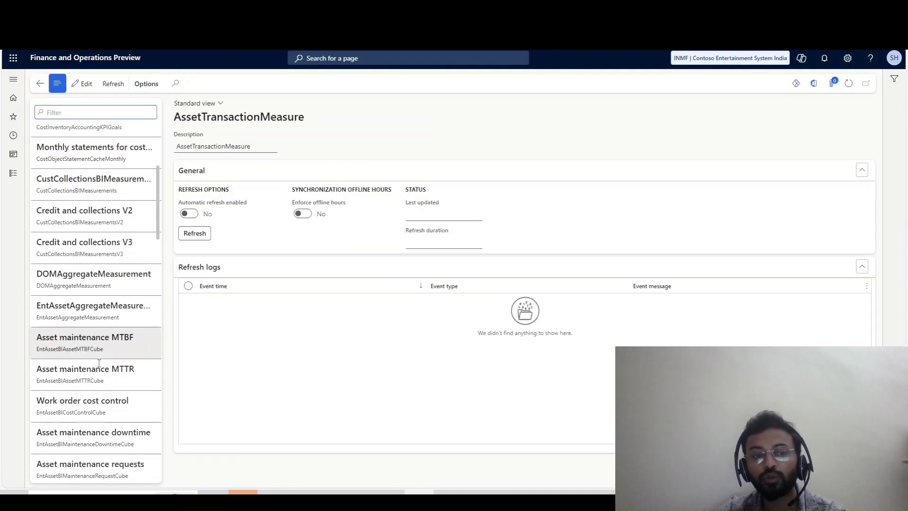
scroll(99, 363, down, 15)
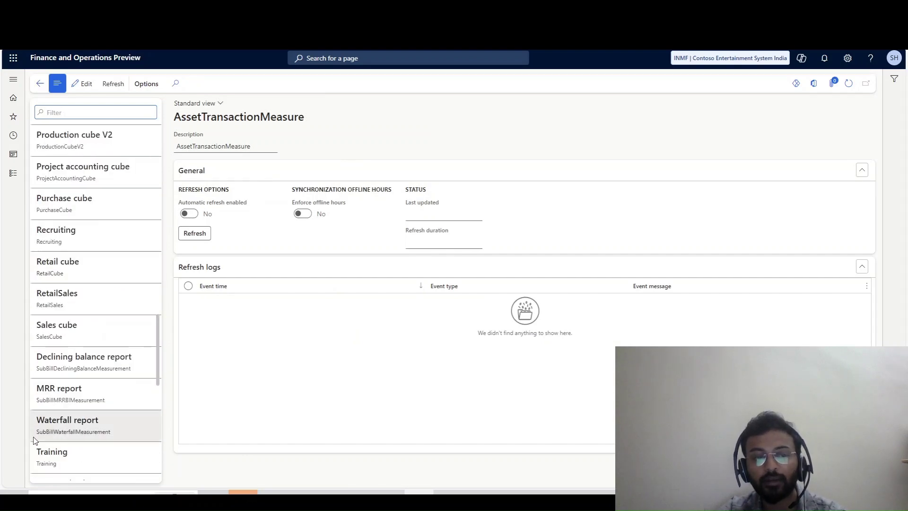
scroll(35, 440, up, 5)
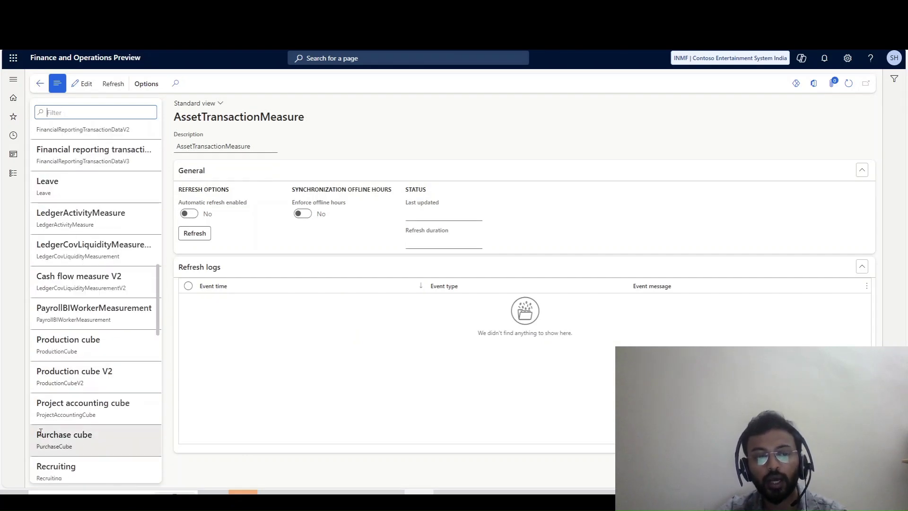
scroll(40, 432, up, 10)
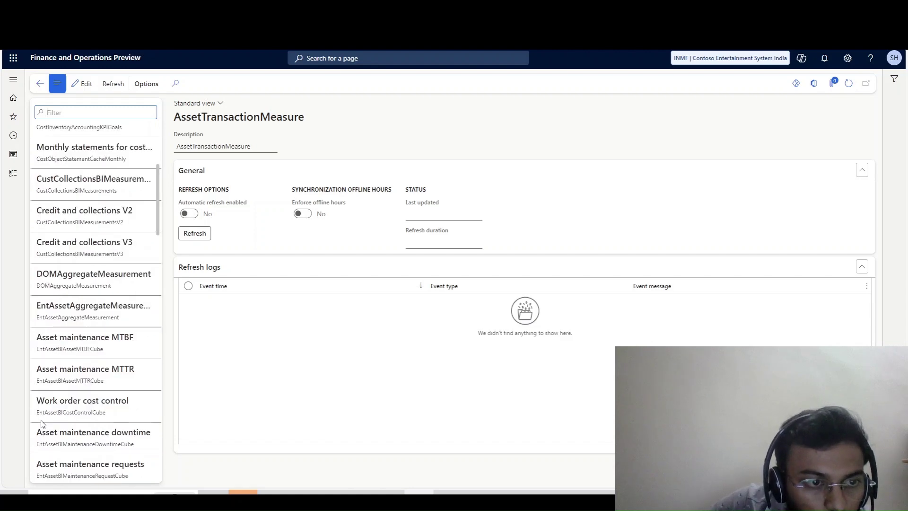
scroll(42, 425, up, 2)
scroll(47, 416, down, 15)
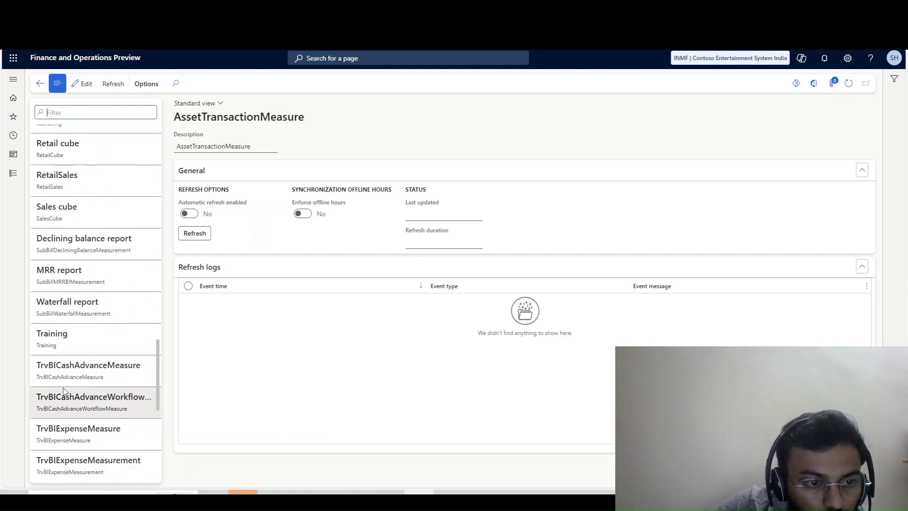
scroll(63, 390, down, 5)
scroll(66, 393, up, 10)
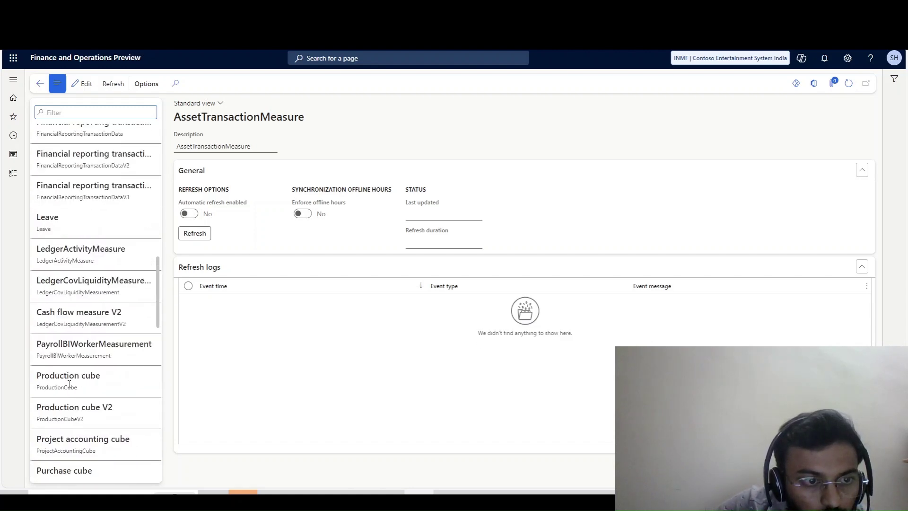
scroll(69, 384, up, 10)
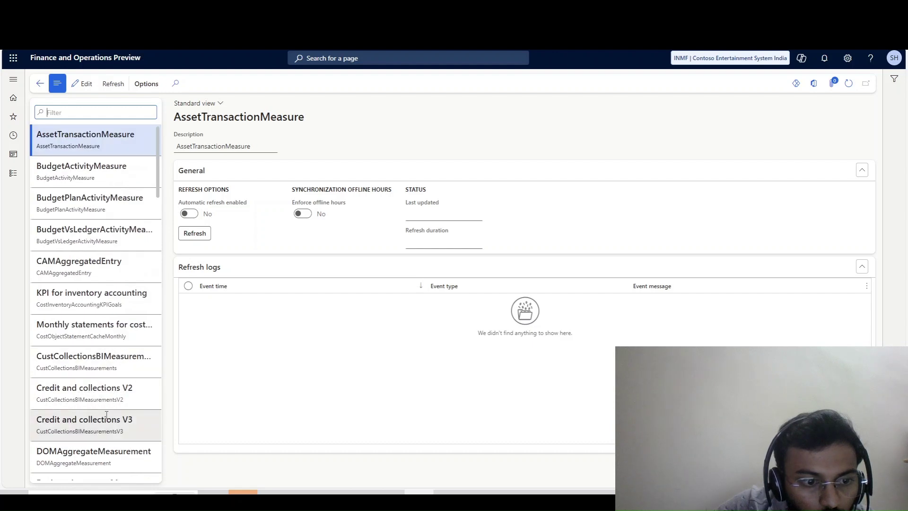
scroll(105, 421, down, 3)
scroll(101, 429, up, 3)
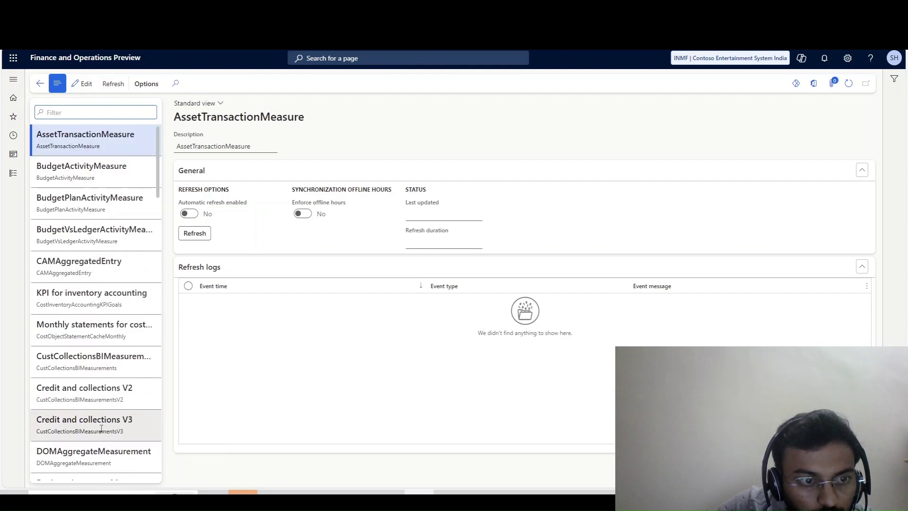
scroll(101, 429, down, 3)
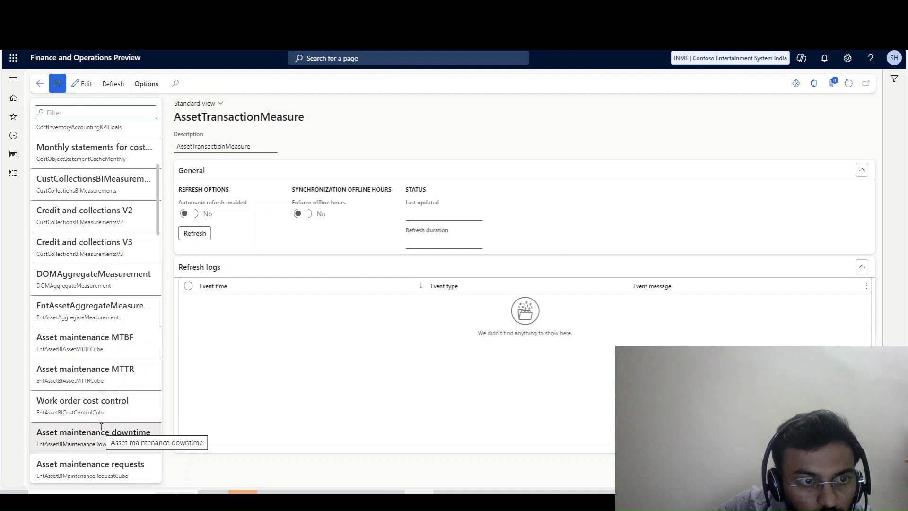
scroll(101, 427, down, 5)
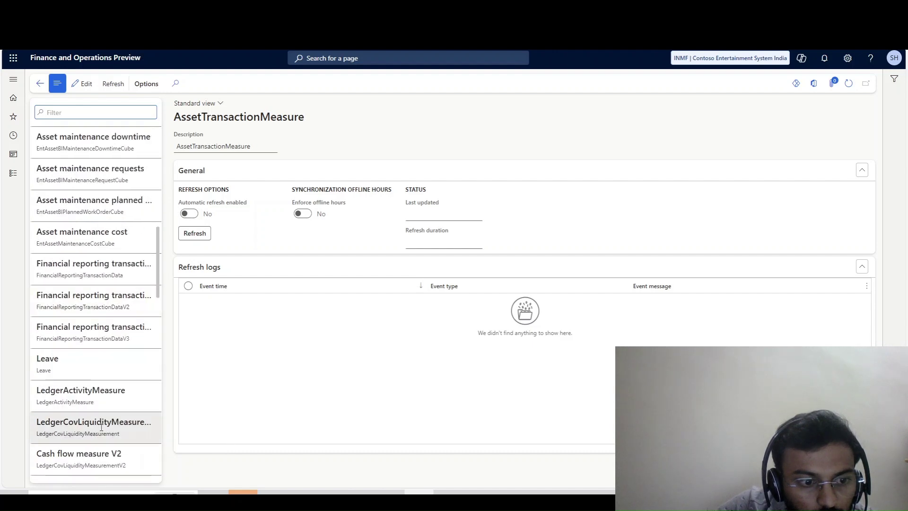
scroll(101, 428, down, 1)
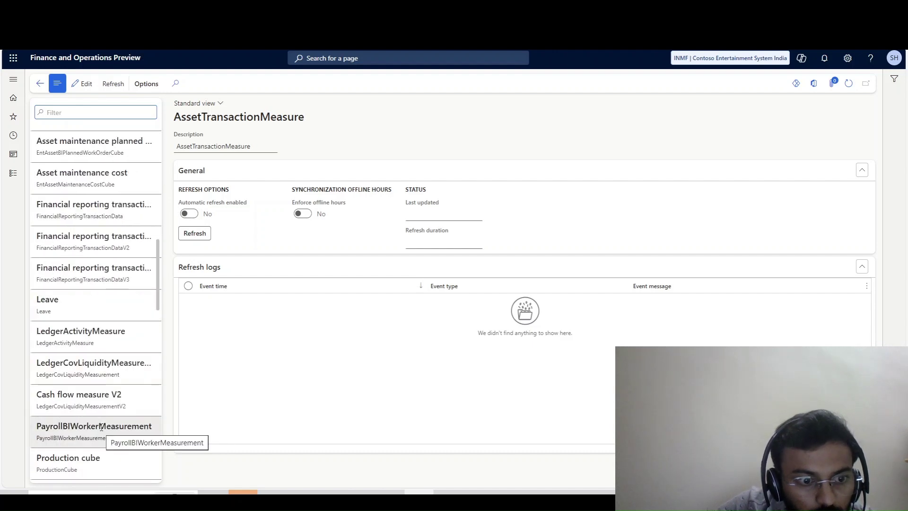
click(72, 392)
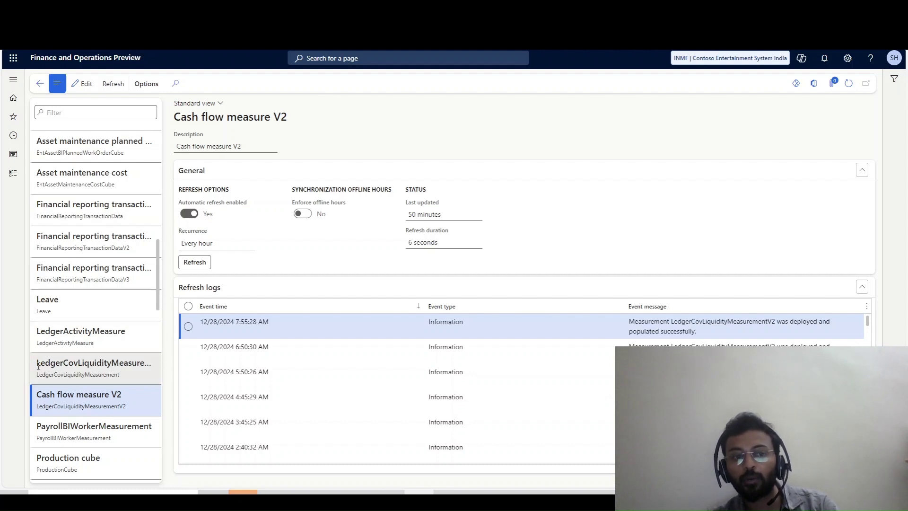
Compare the Entity Store entries LedgerCovLiquidityMeasurement and Cash flow measure V2, including their automatic refresh settings.
click(81, 366)
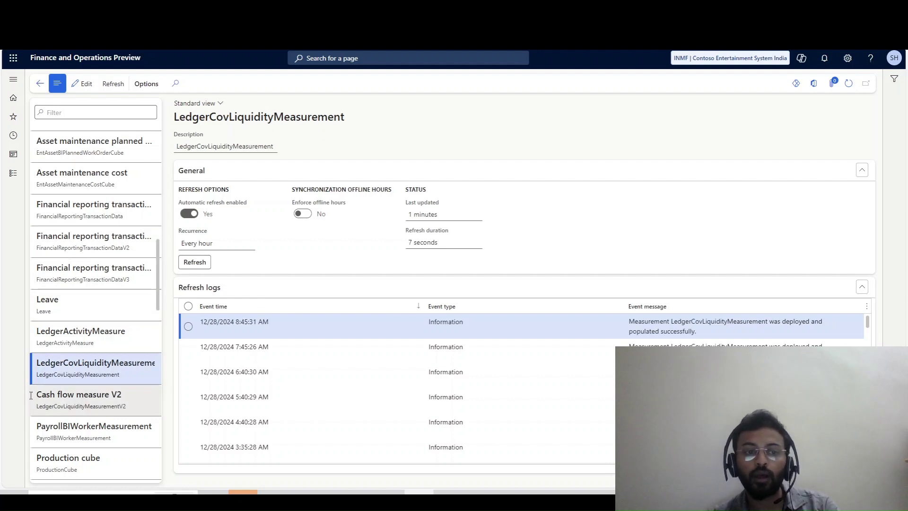
click(79, 402)
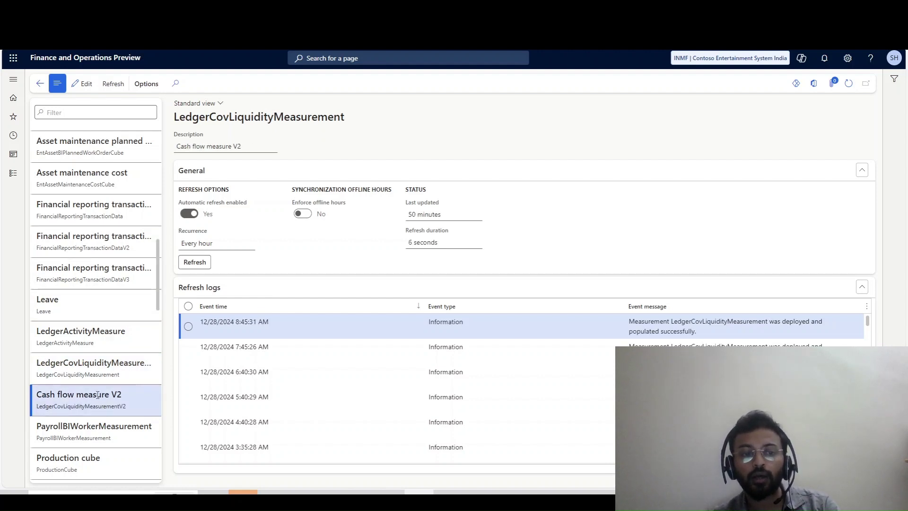
drag(97, 394, 167, 400)
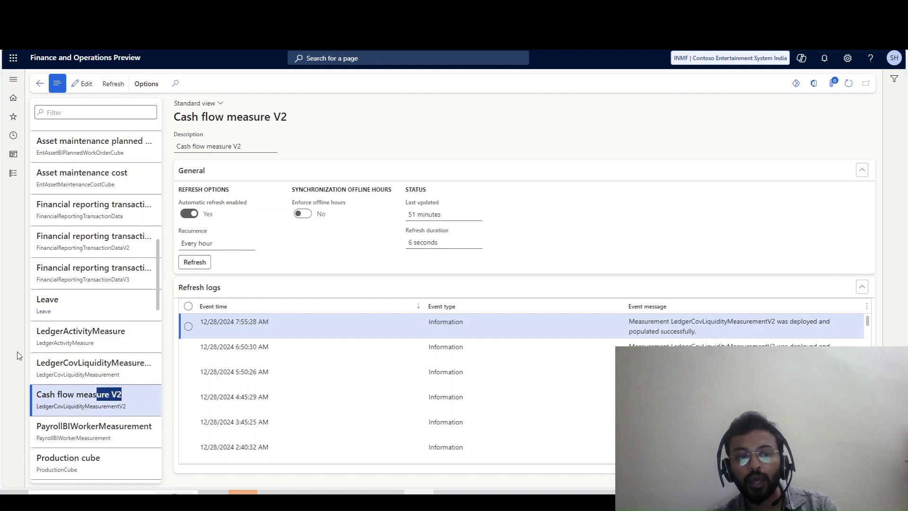
click(67, 361)
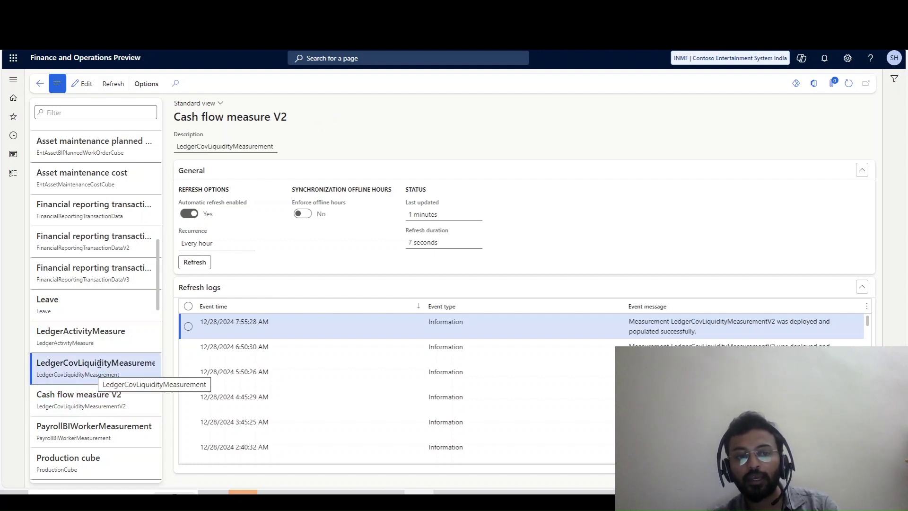
drag(99, 363, 165, 366)
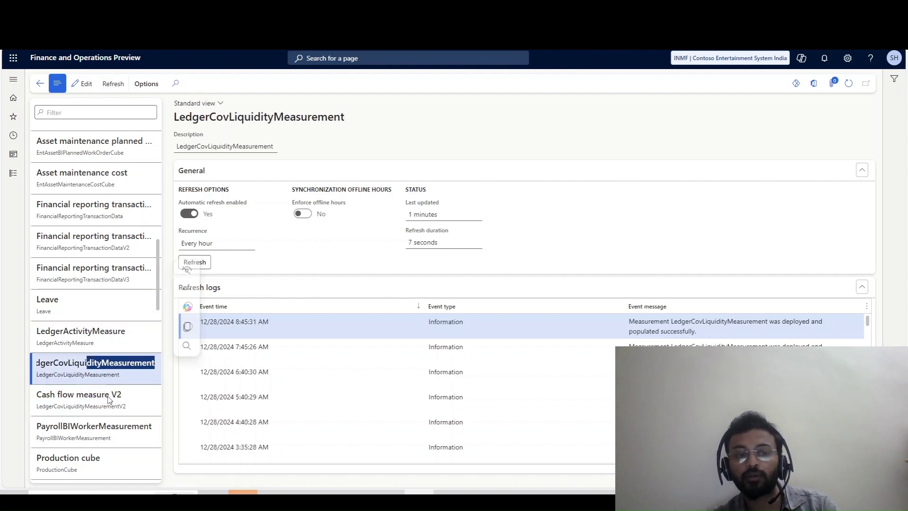
click(117, 372)
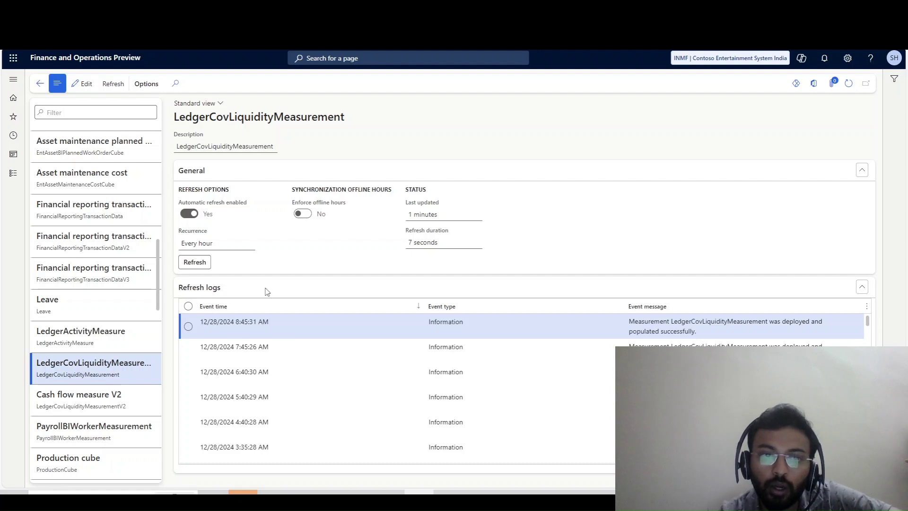
Check the recurrence choices for the automatic refresh of Cash flow measure V2, keeping Every hour.
click(137, 399)
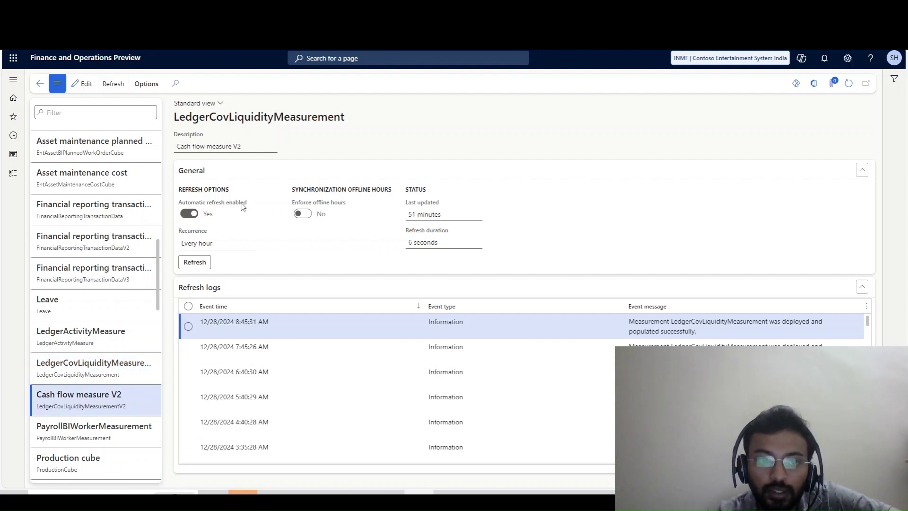
click(252, 244)
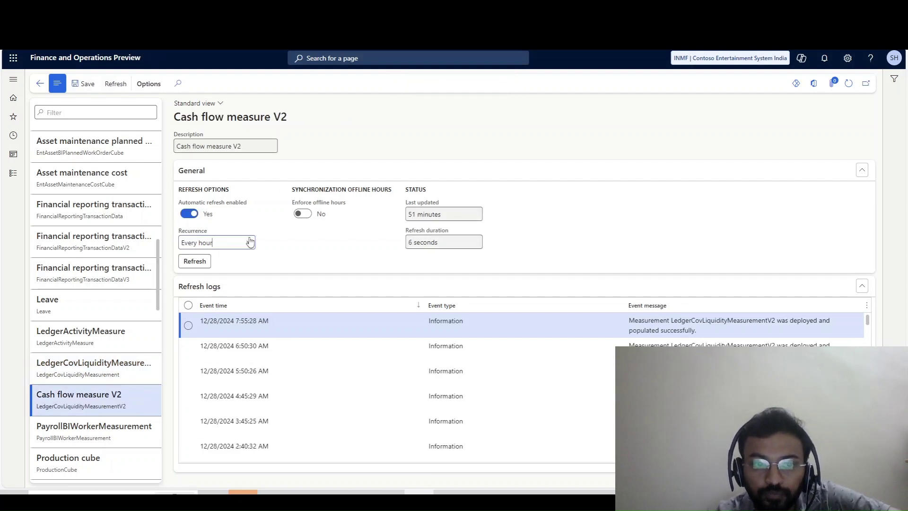
click(250, 242)
click(291, 258)
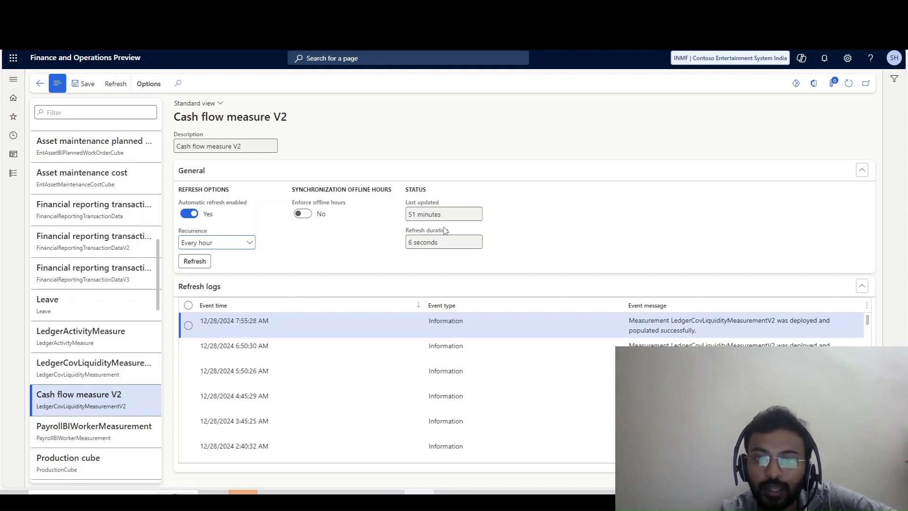
Examine the last updated time and the refresh duration in the status of Cash flow measure V2.
drag(442, 226, 383, 230)
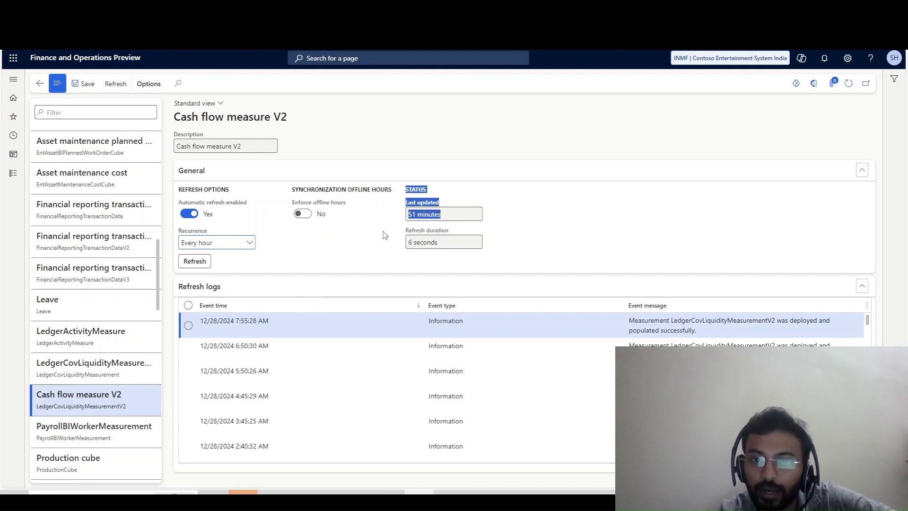
click(462, 214)
triple_click(461, 214)
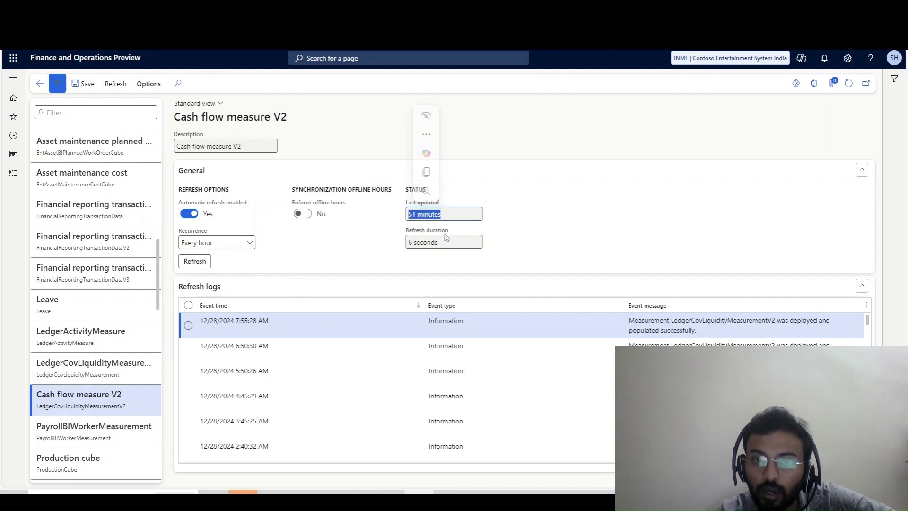
drag(448, 243, 400, 251)
click(271, 251)
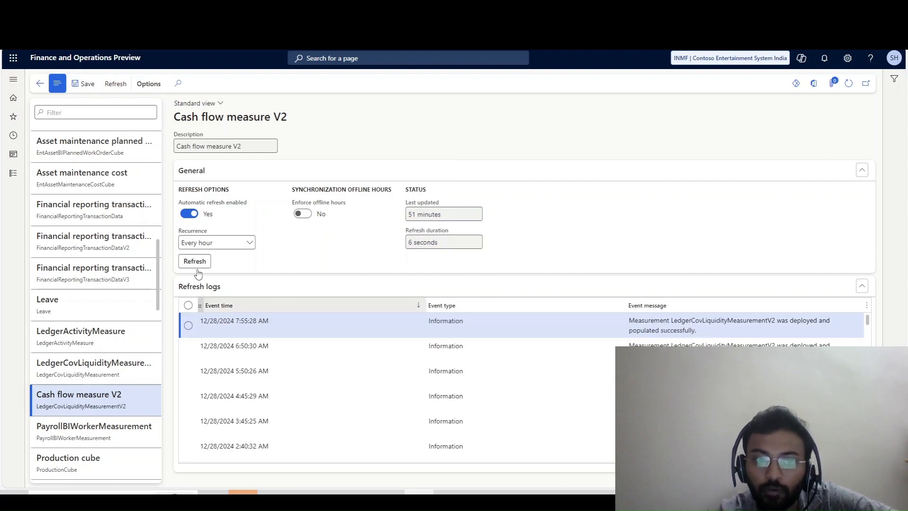
Review the refresh logs of Cash flow measure V2 and LedgerCovLiquidityMeasurement, ending on Cash flow measure V2.
scroll(497, 397, down, 10)
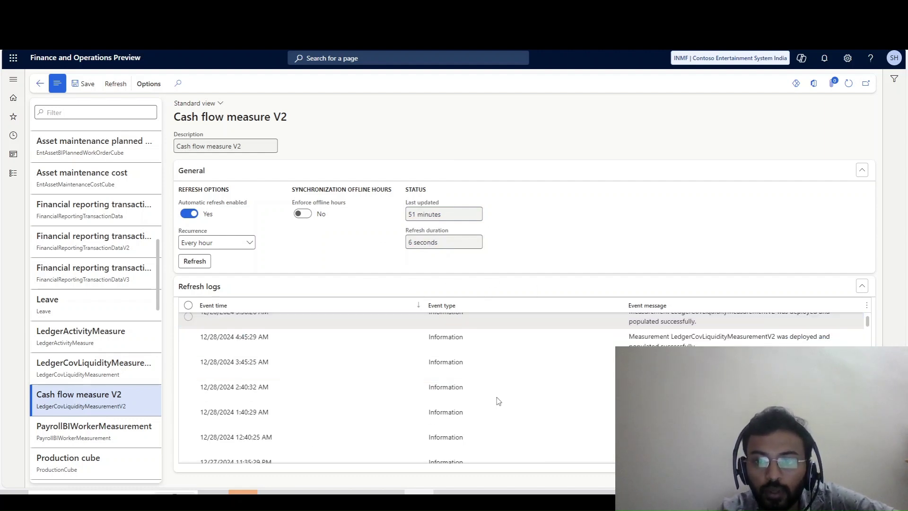
scroll(355, 381, up, 10)
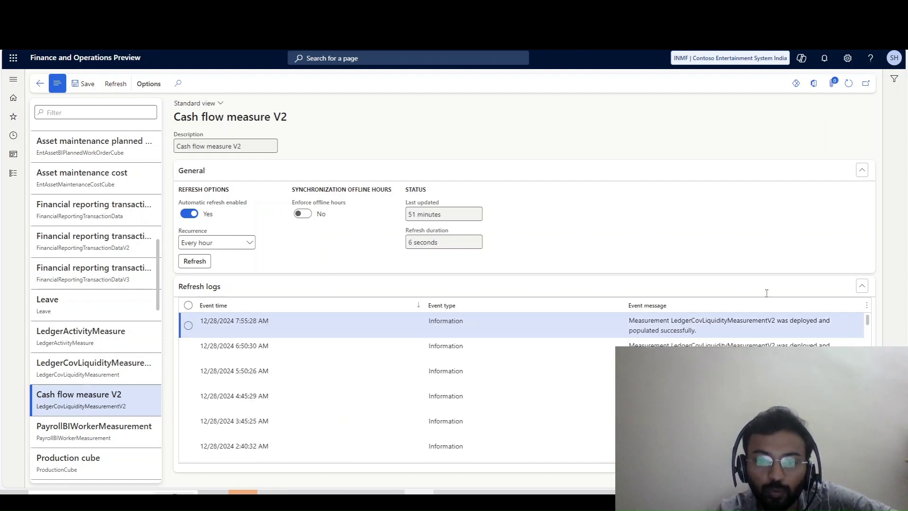
scroll(345, 426, down, 5)
click(137, 374)
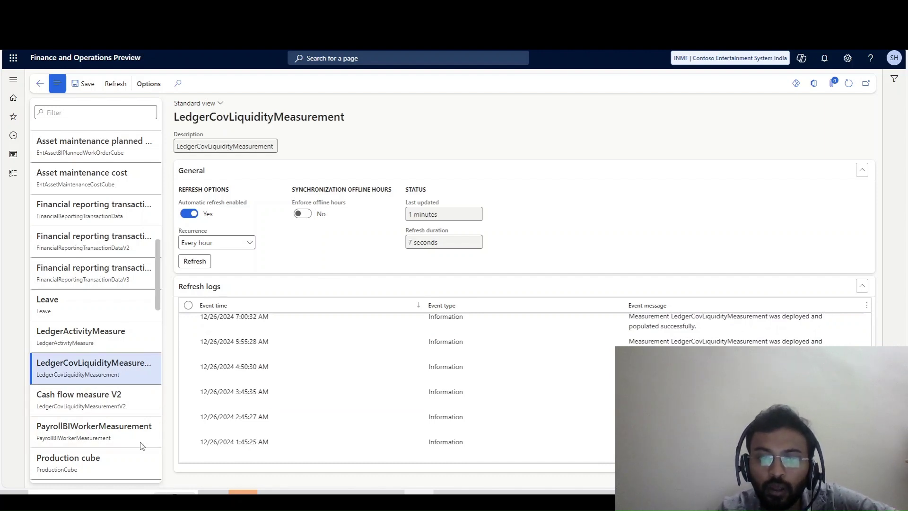
click(95, 399)
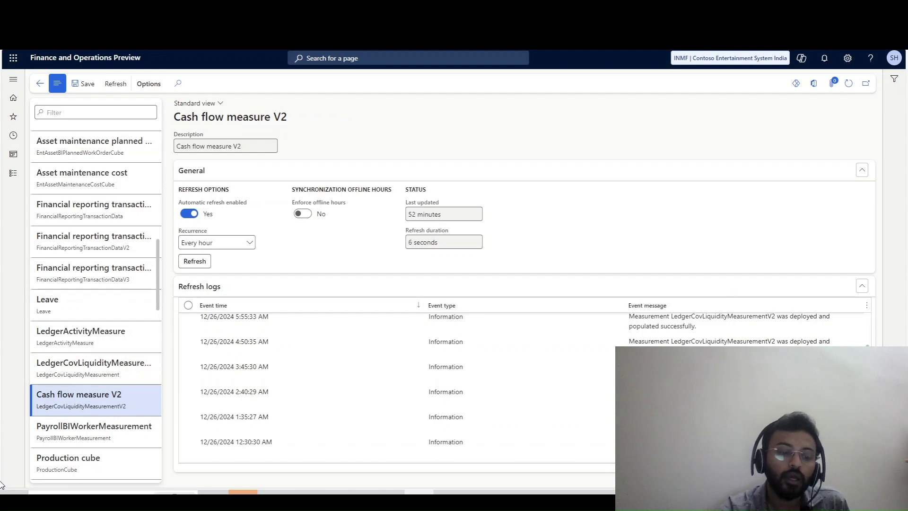
Open the Cash overview - current company workspace.
click(13, 173)
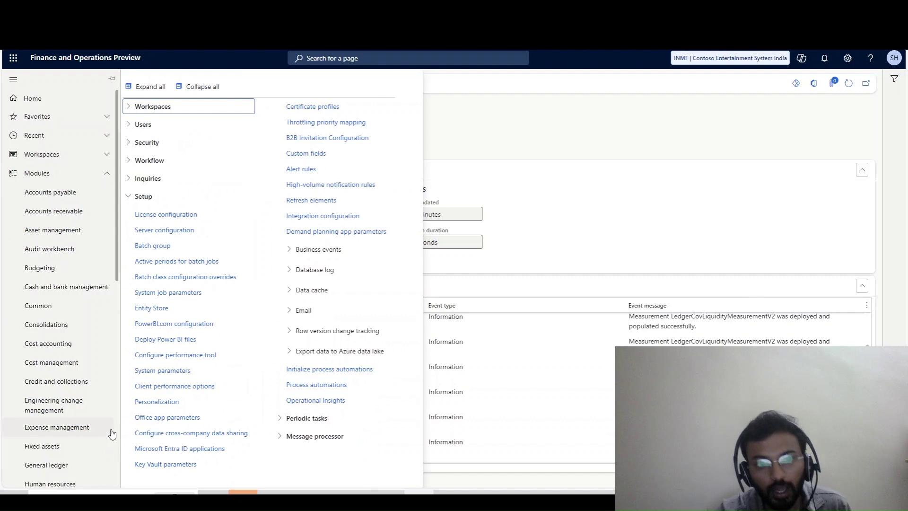
click(51, 152)
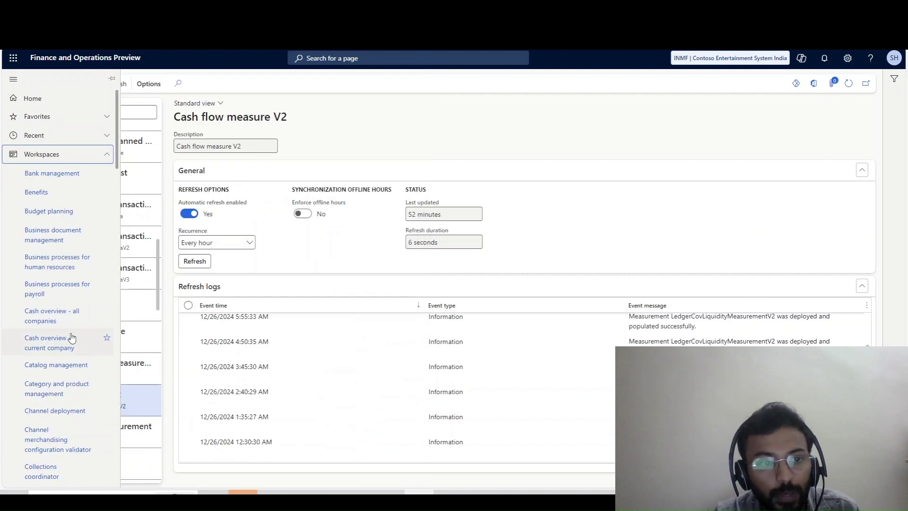
scroll(72, 351, down, 7)
scroll(77, 385, up, 7)
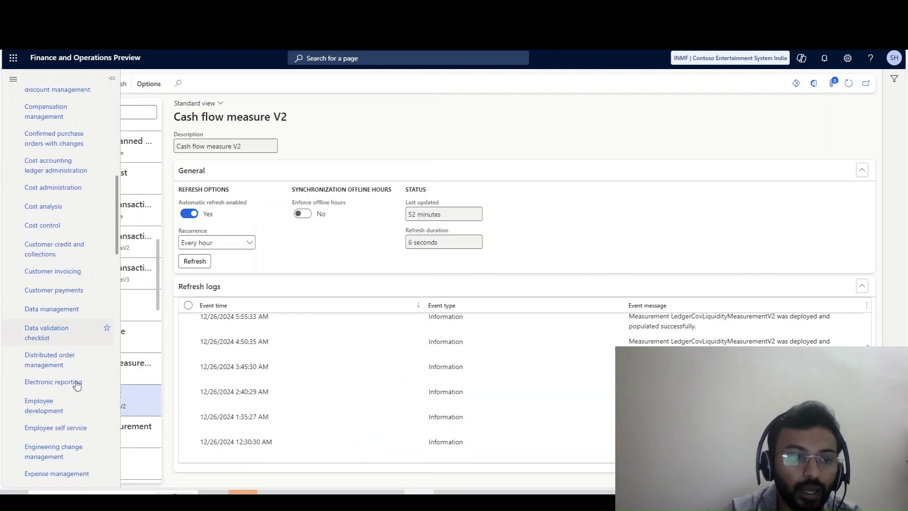
scroll(78, 386, up, 1)
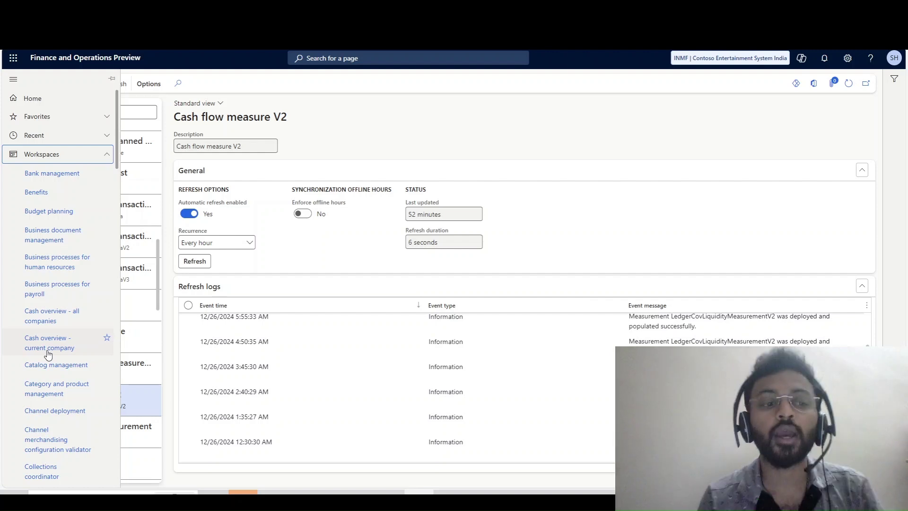
click(48, 352)
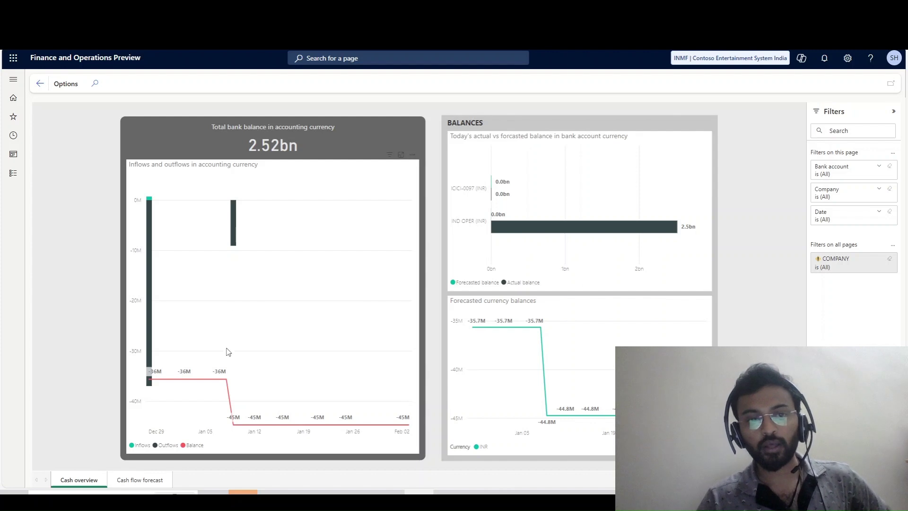
Show the bank accounts available for filtering the Cash overview report page.
click(879, 166)
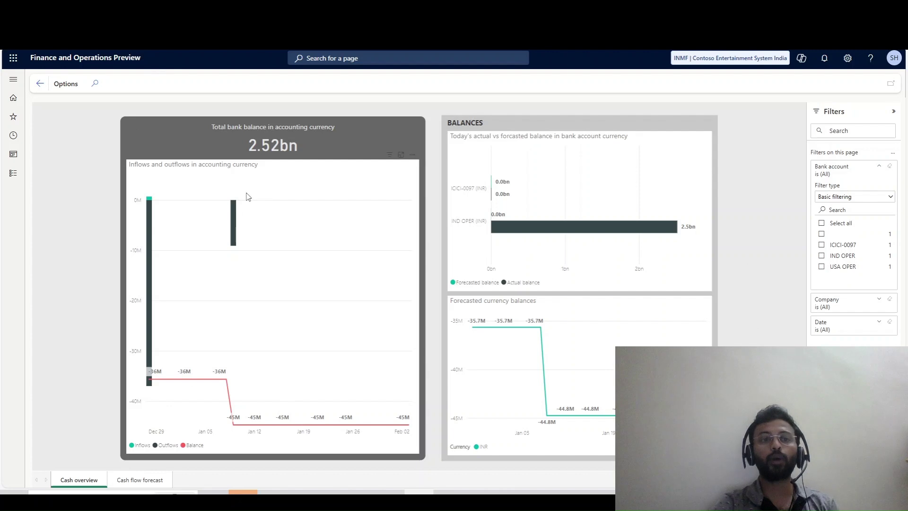
Review the daily forecast summary and the forecast details through their last dates on the Cash flow forecast report page.
click(127, 480)
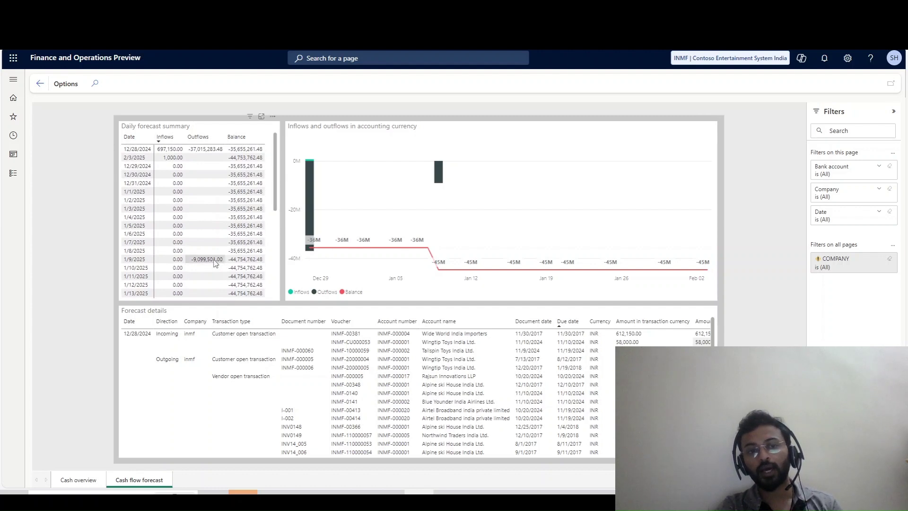
scroll(204, 267, down, 3)
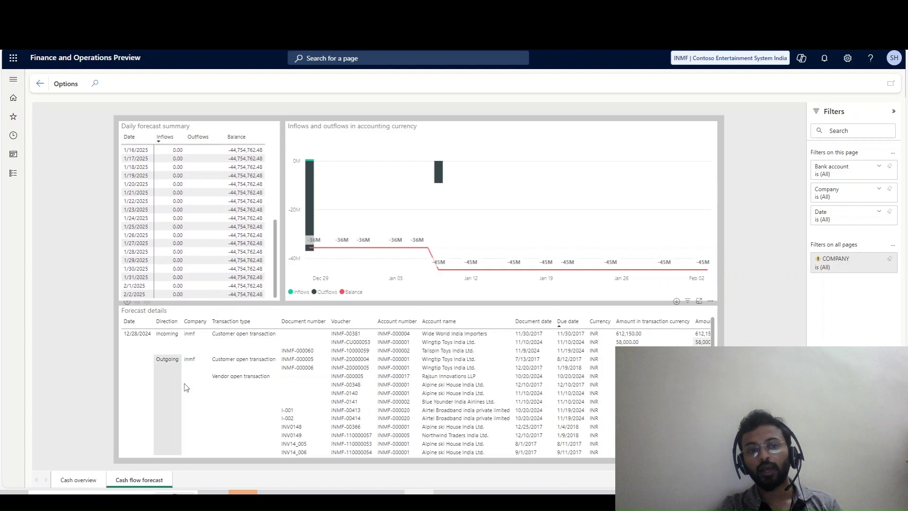
scroll(200, 394, down, 5)
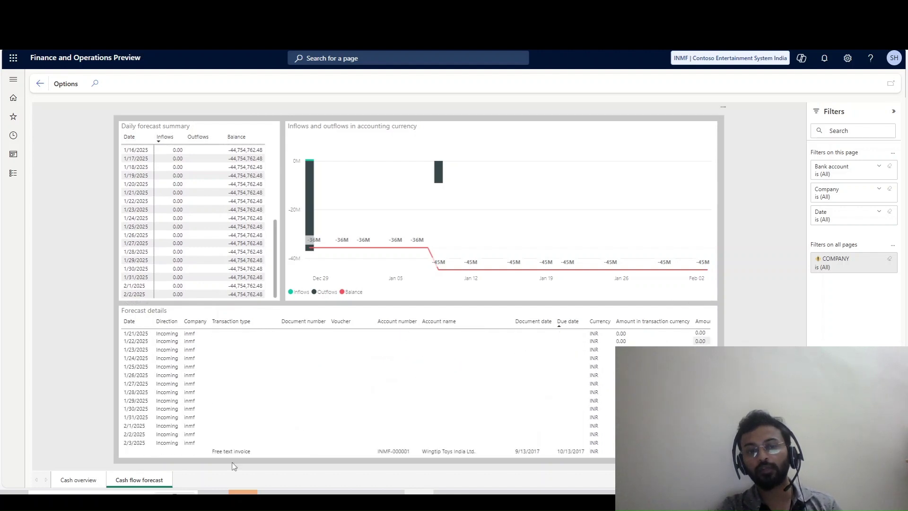
Return to the first rows of the Forecast details table and show it enlarged in focus mode.
scroll(226, 421, up, 5)
scroll(226, 421, up, 2)
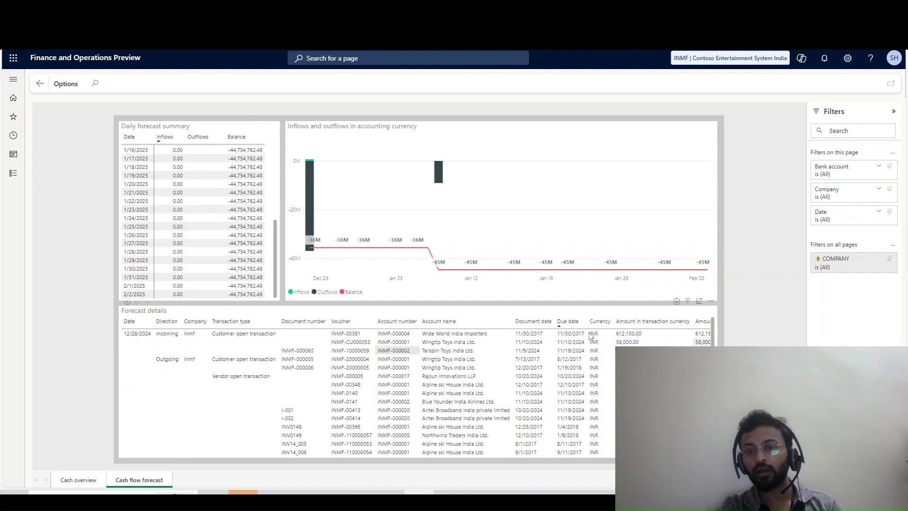
click(699, 301)
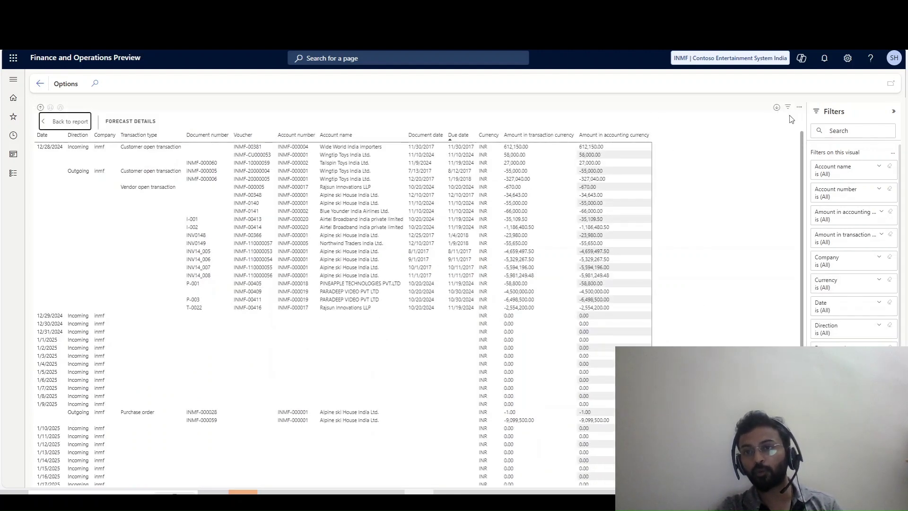